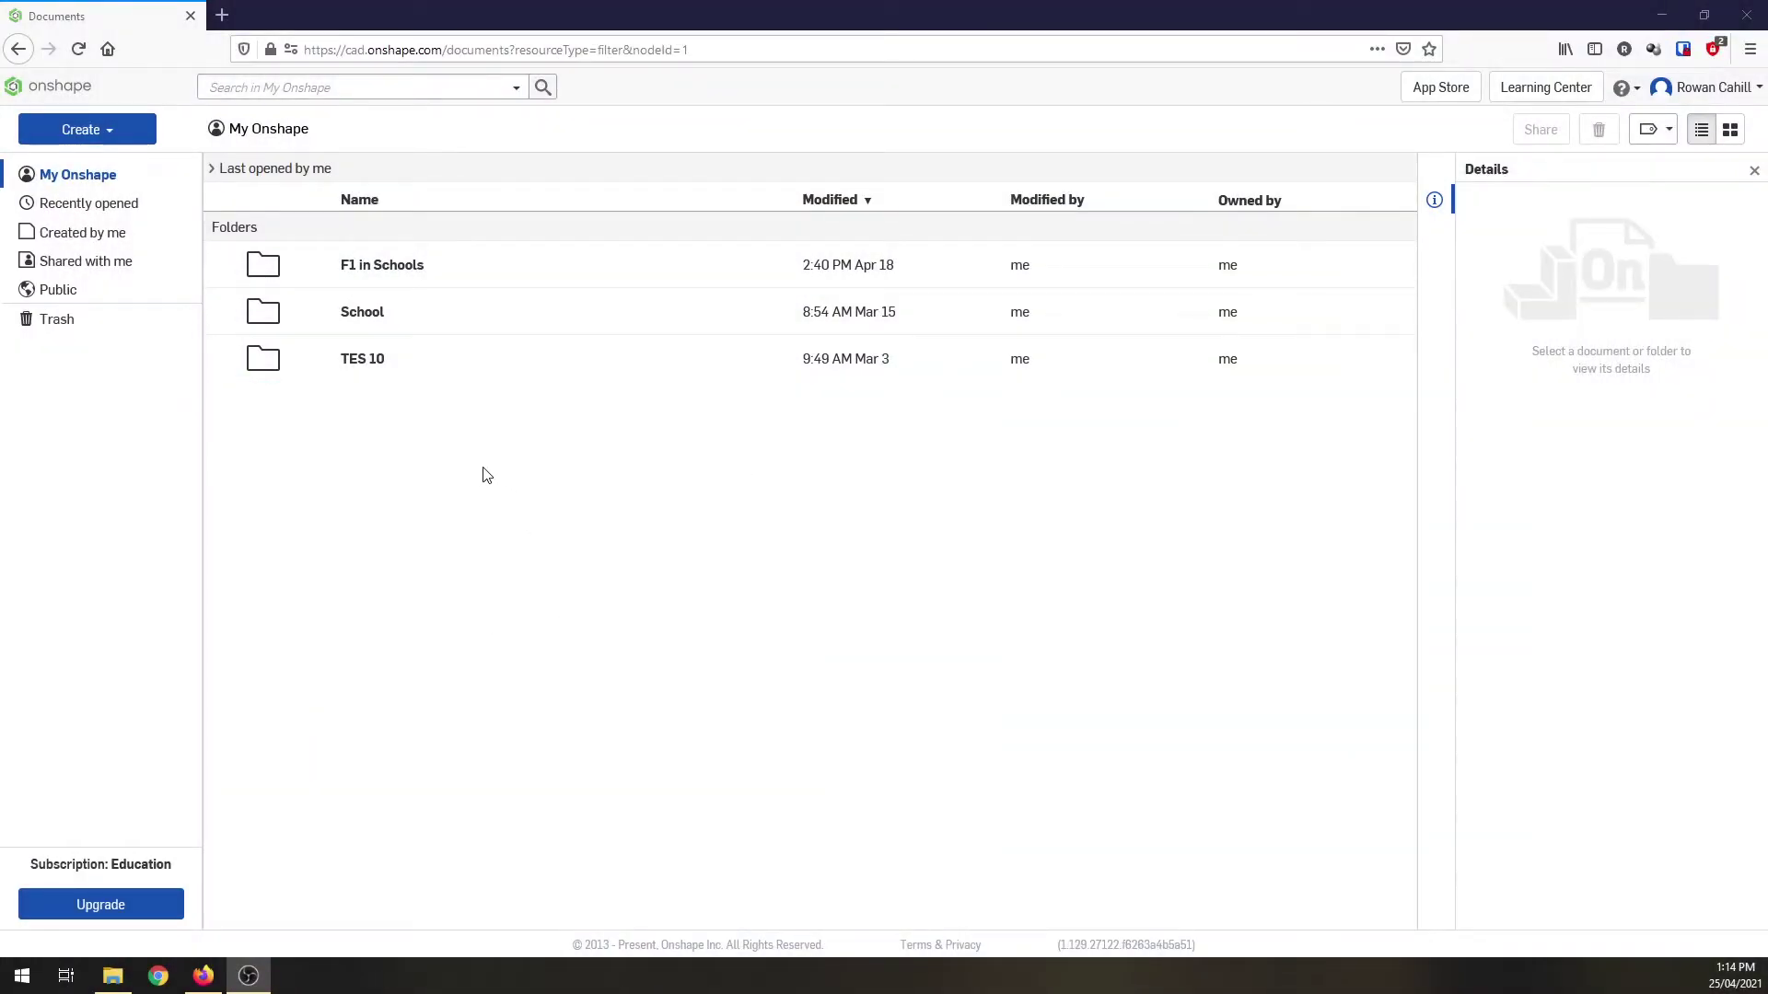
- Create a new document named 'cadet car' and open its empty Part Studio
click(117, 131)
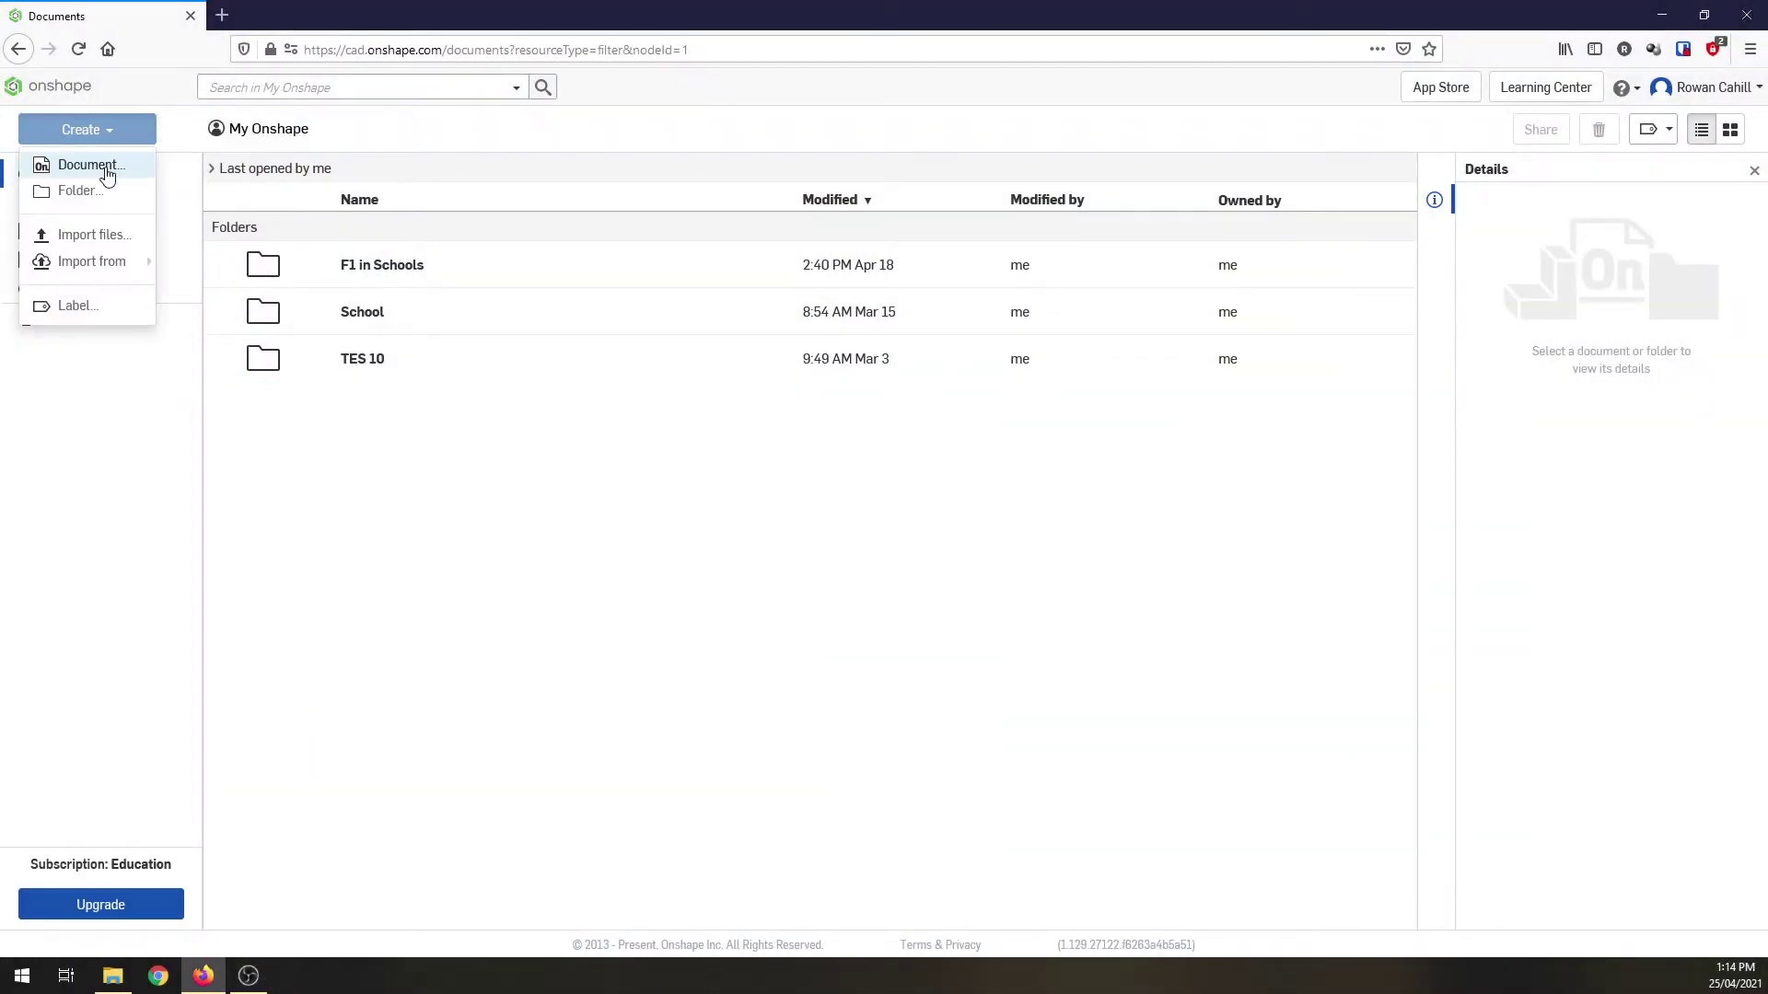
click(107, 174)
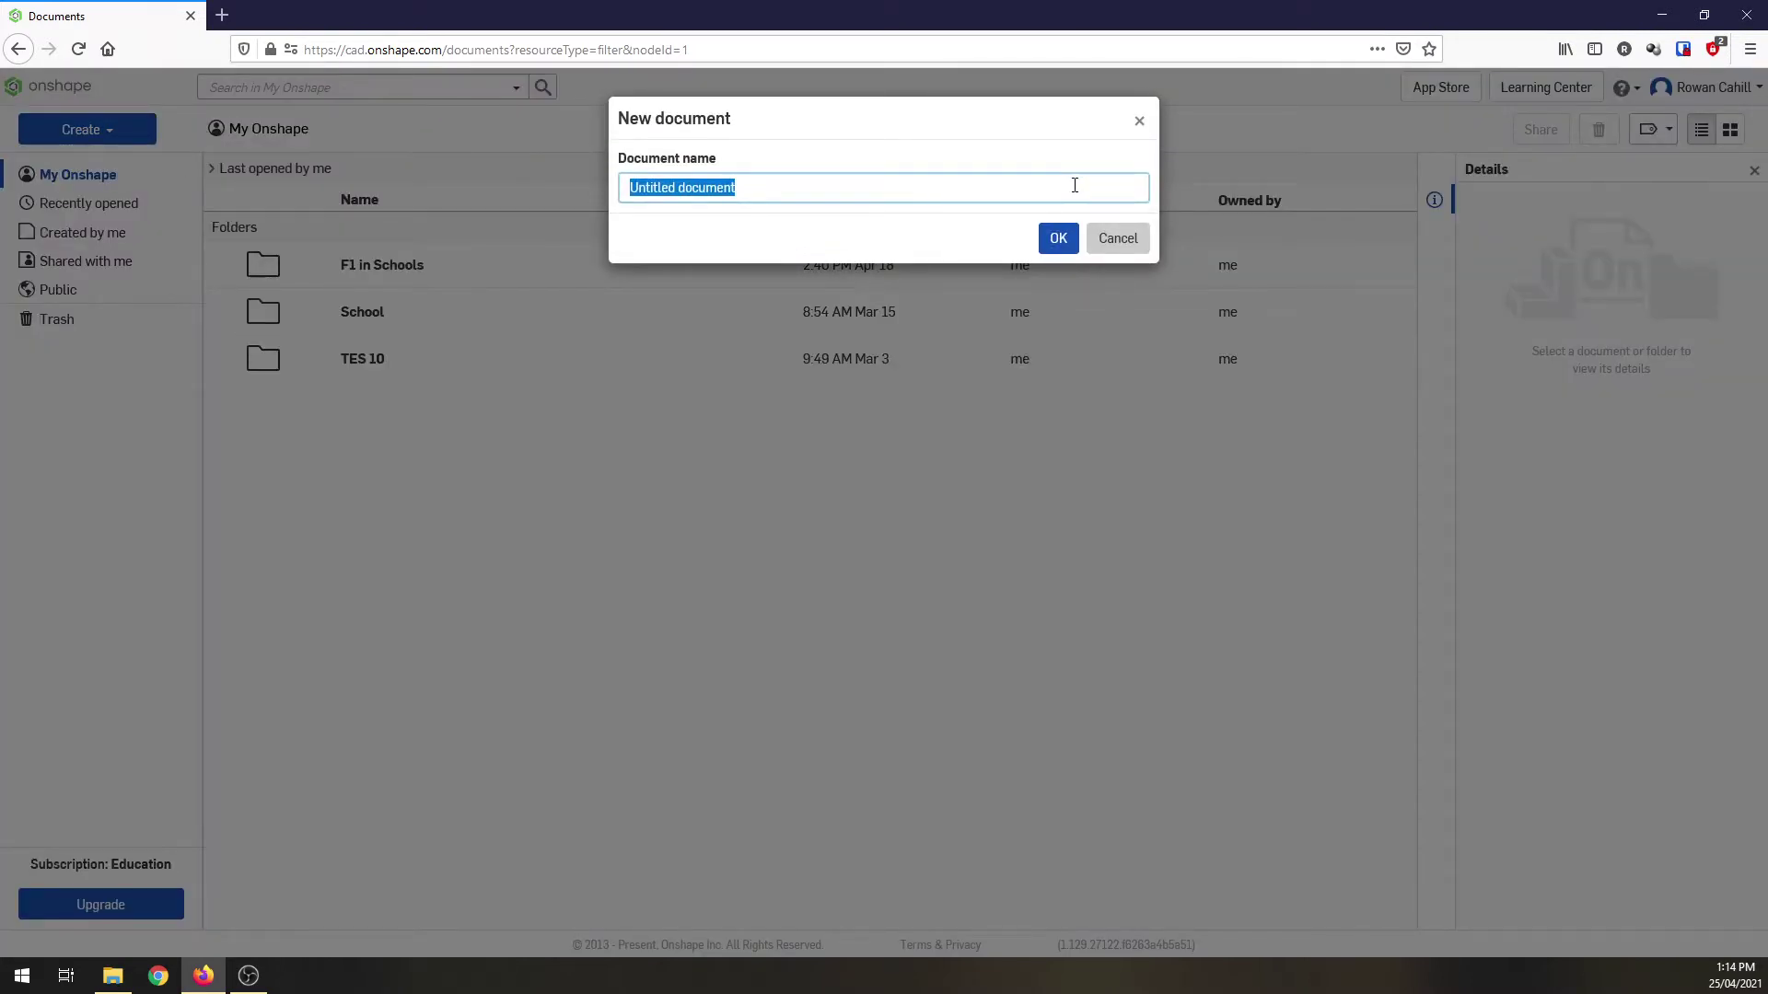
text(cadet car)
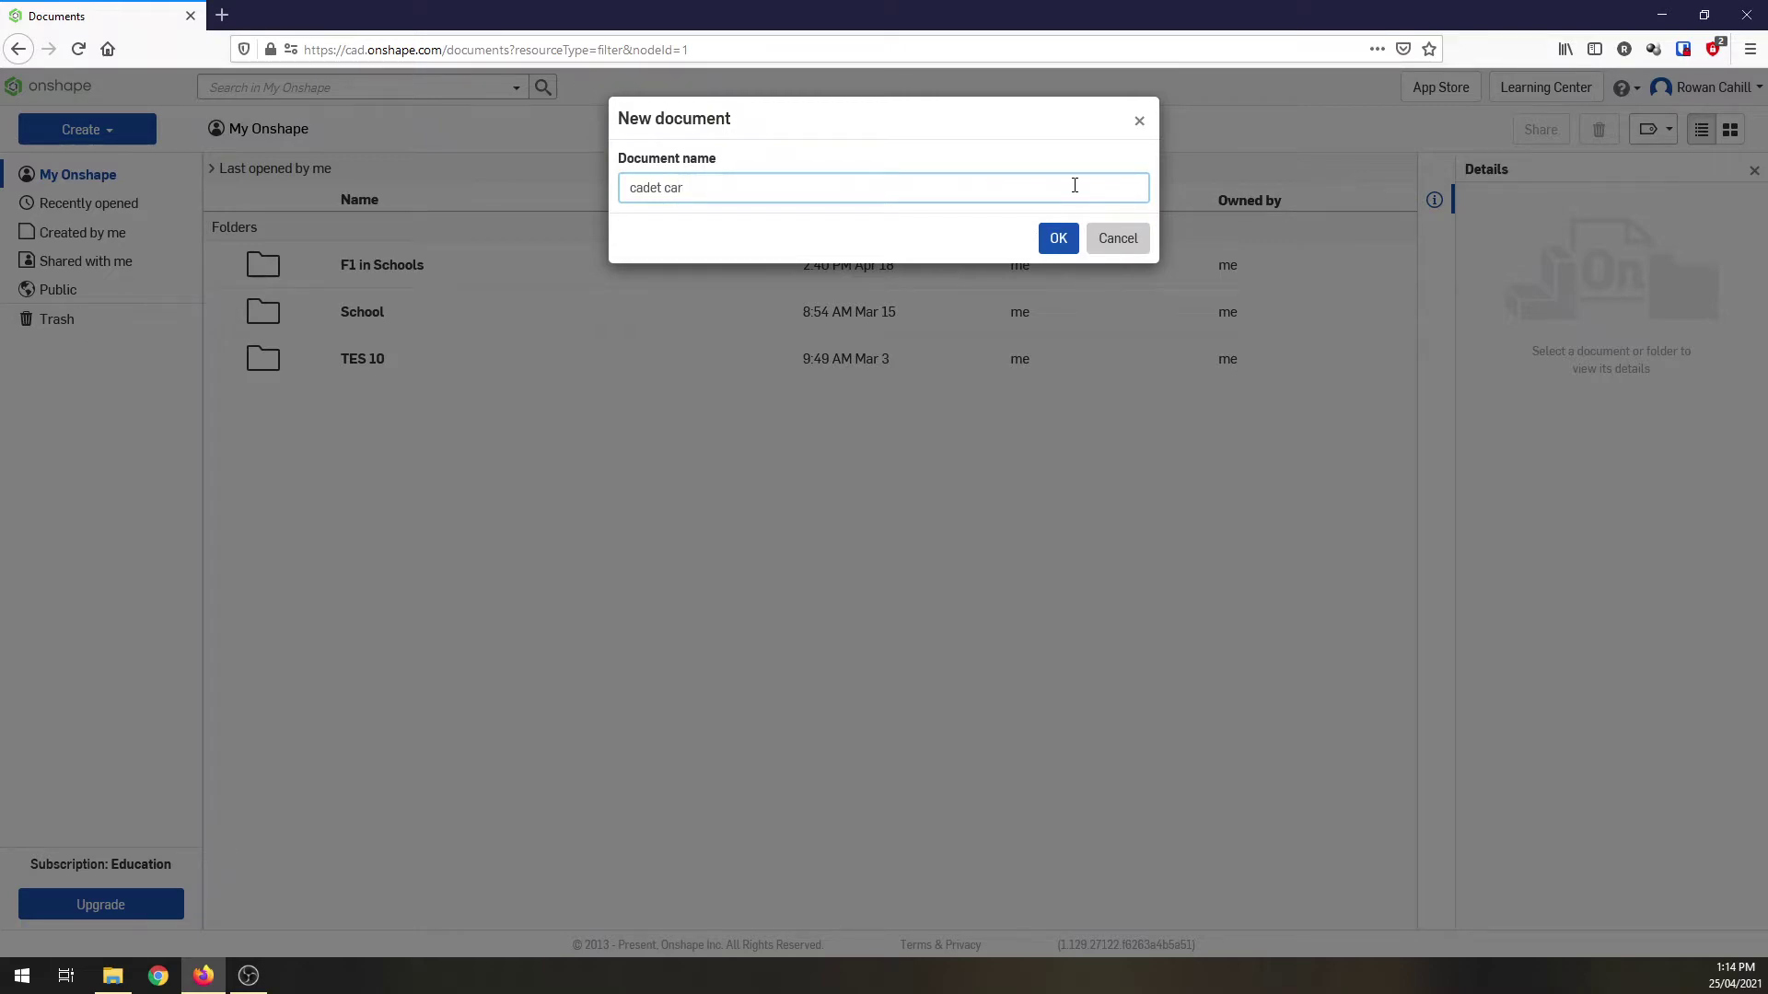
key(Return)
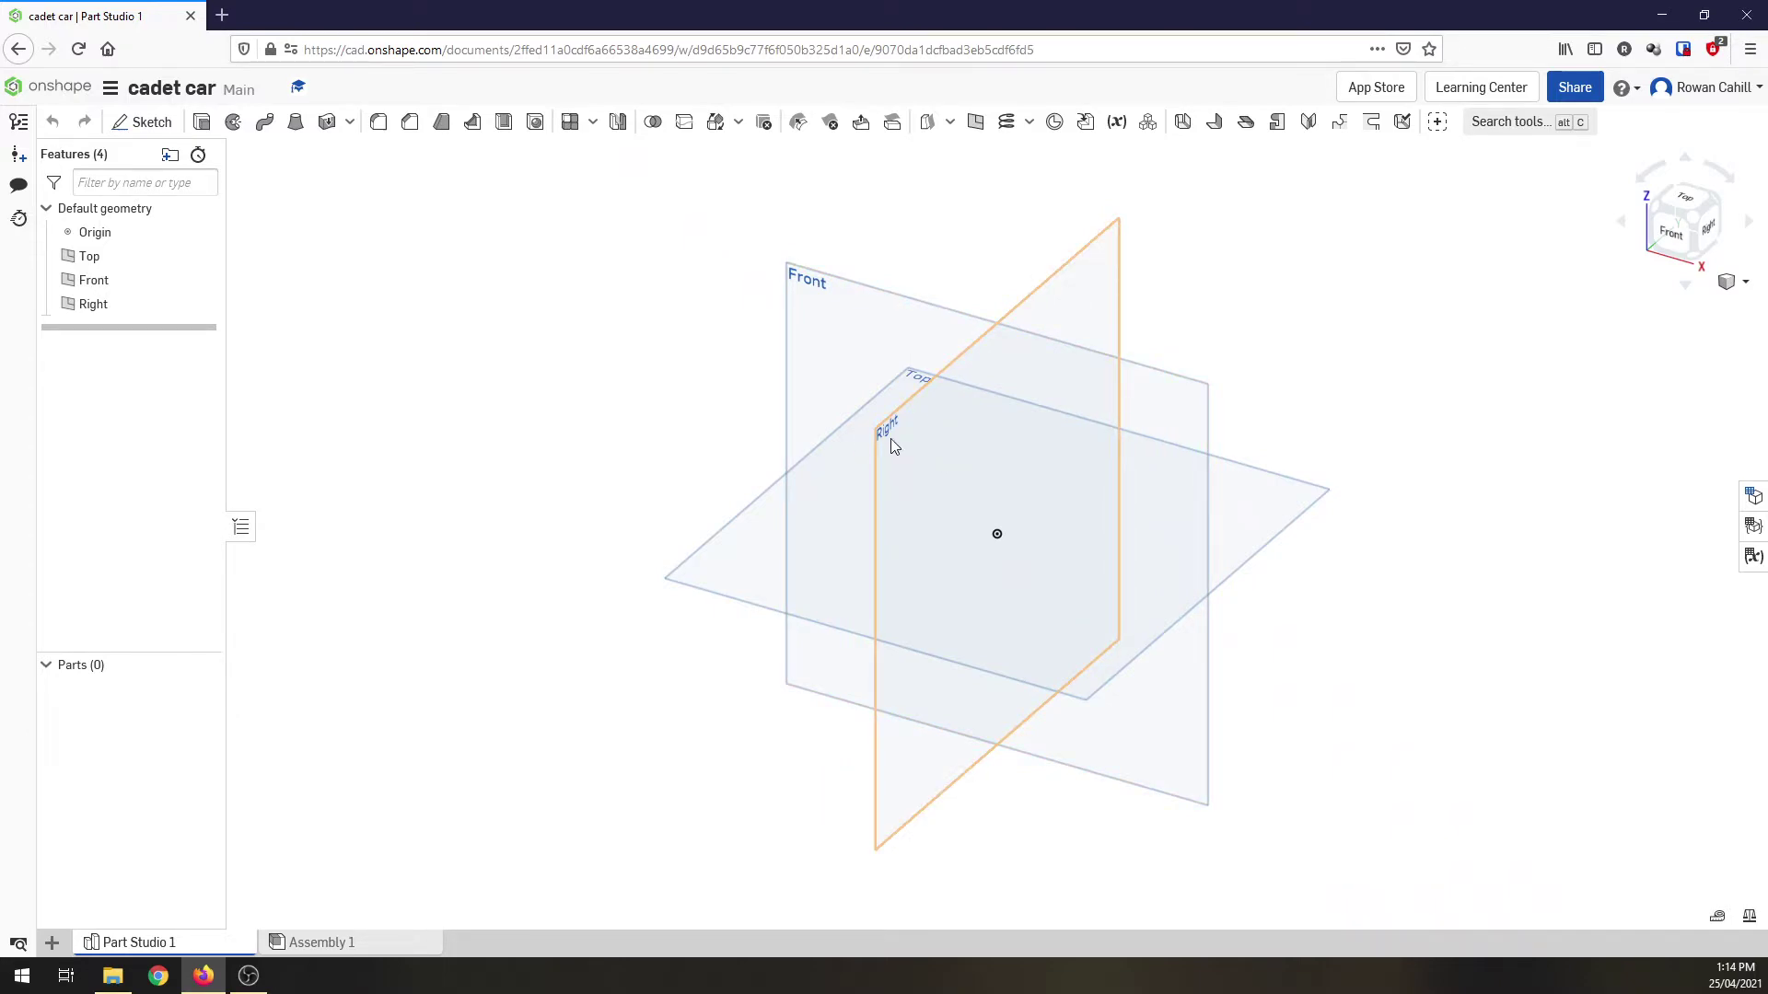
- Start Sketch 1 on the Right plane and view it face-on from the right
click(160, 127)
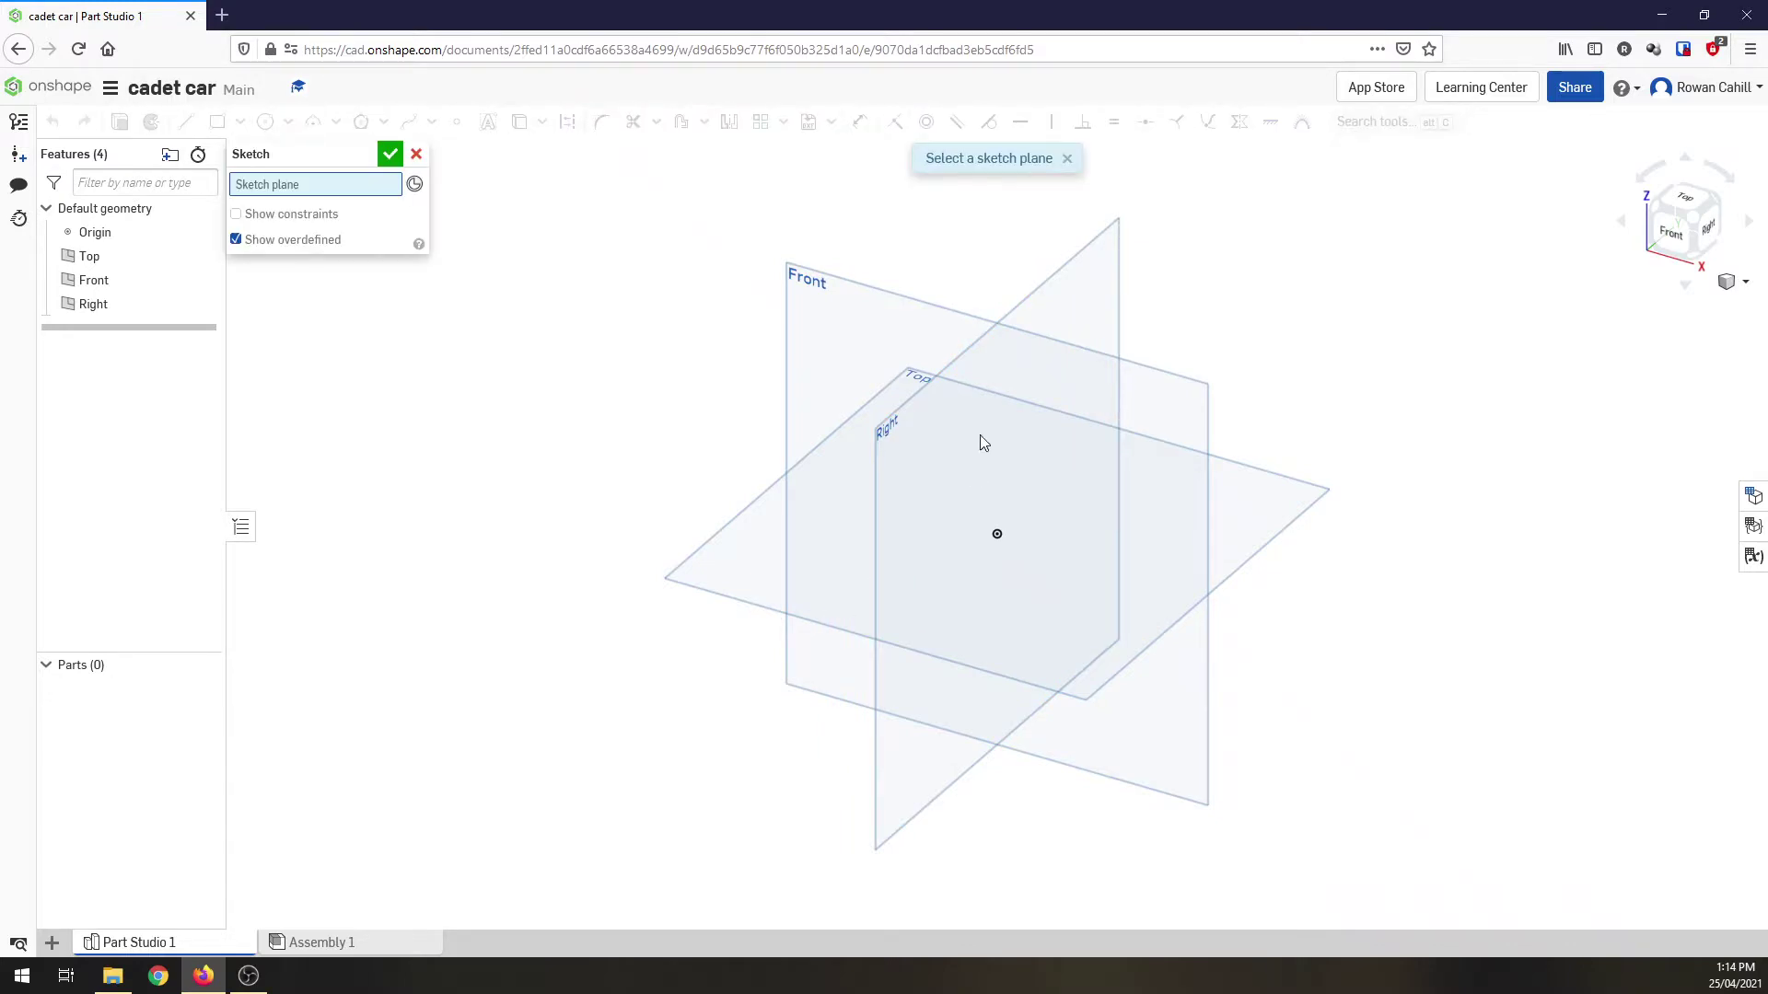
click(1057, 284)
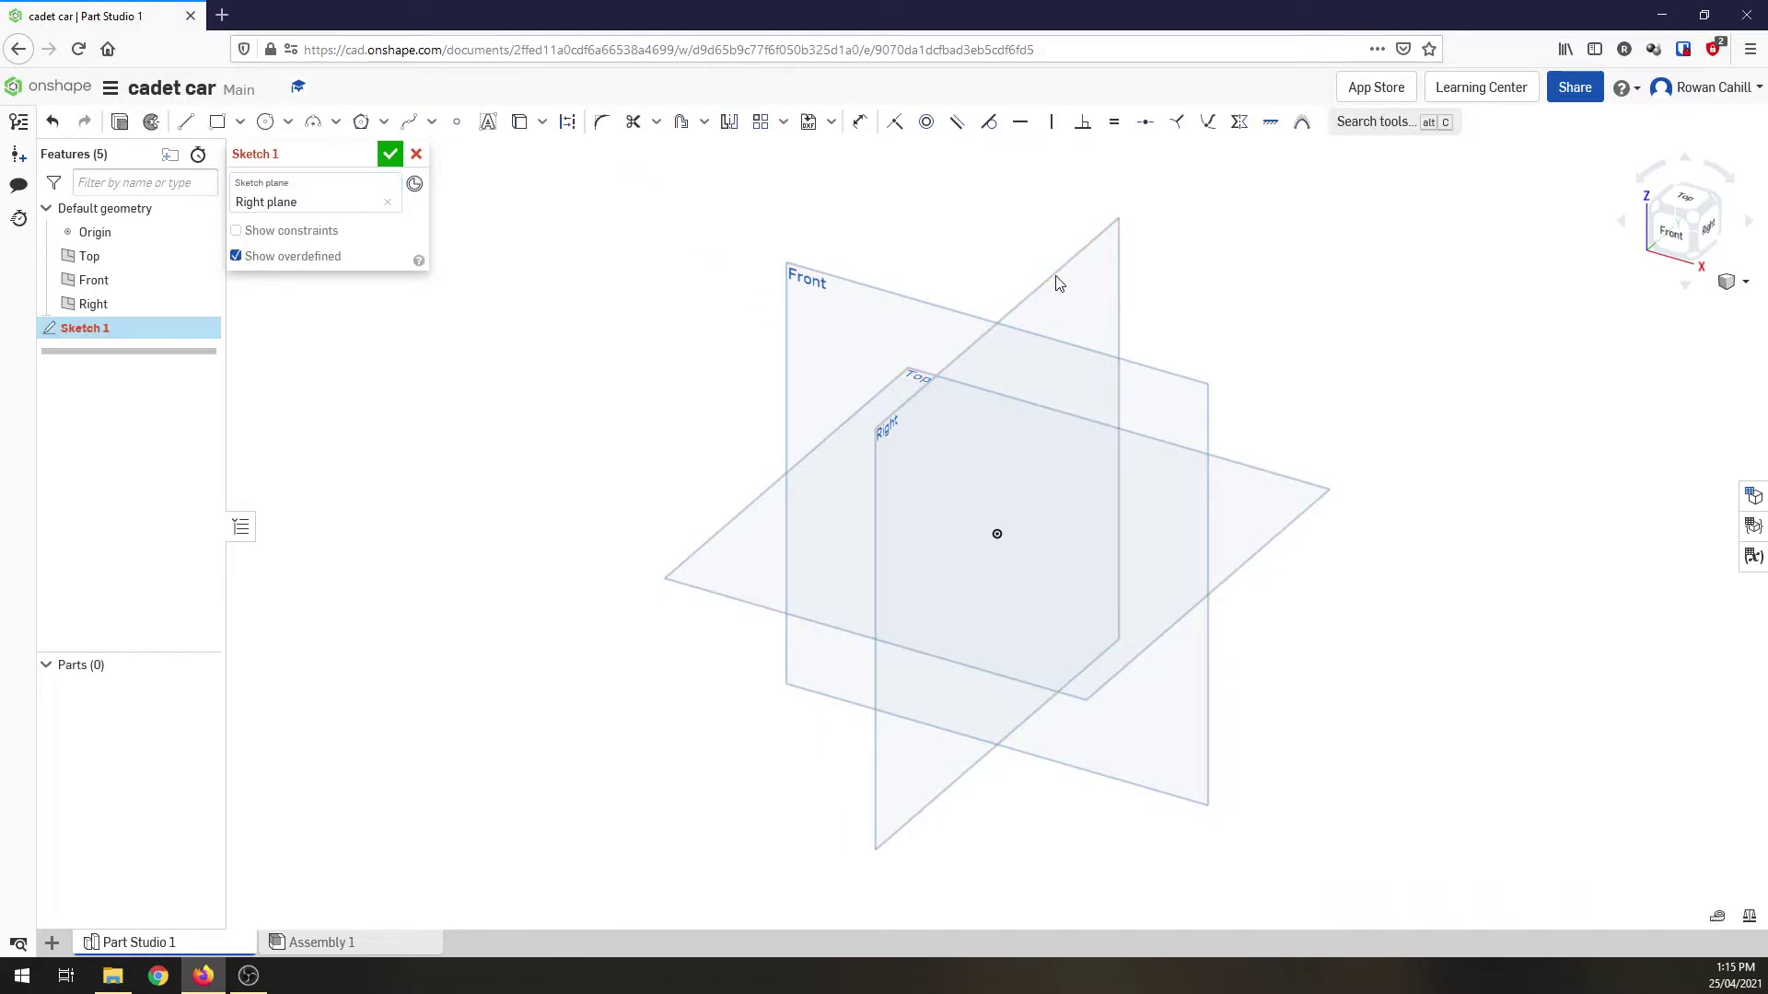
click(1710, 229)
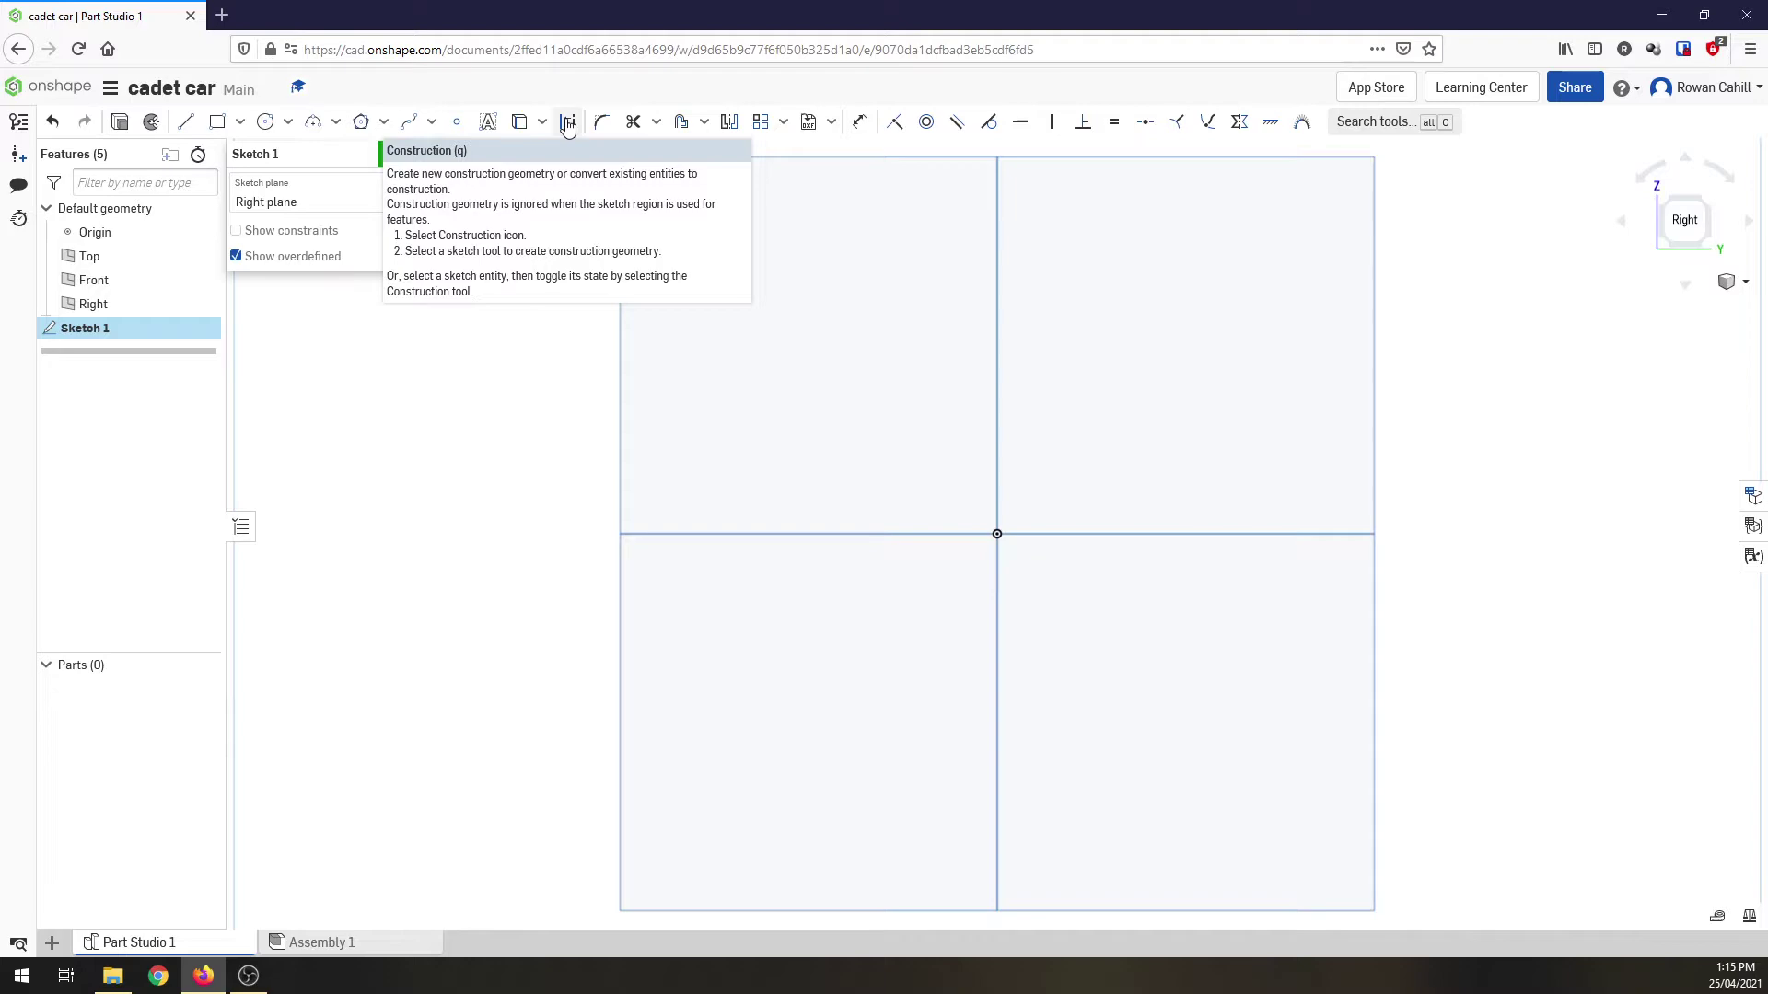
- Draw a 190 × 50 construction corner rectangle from the origin, extending up and left
click(568, 126)
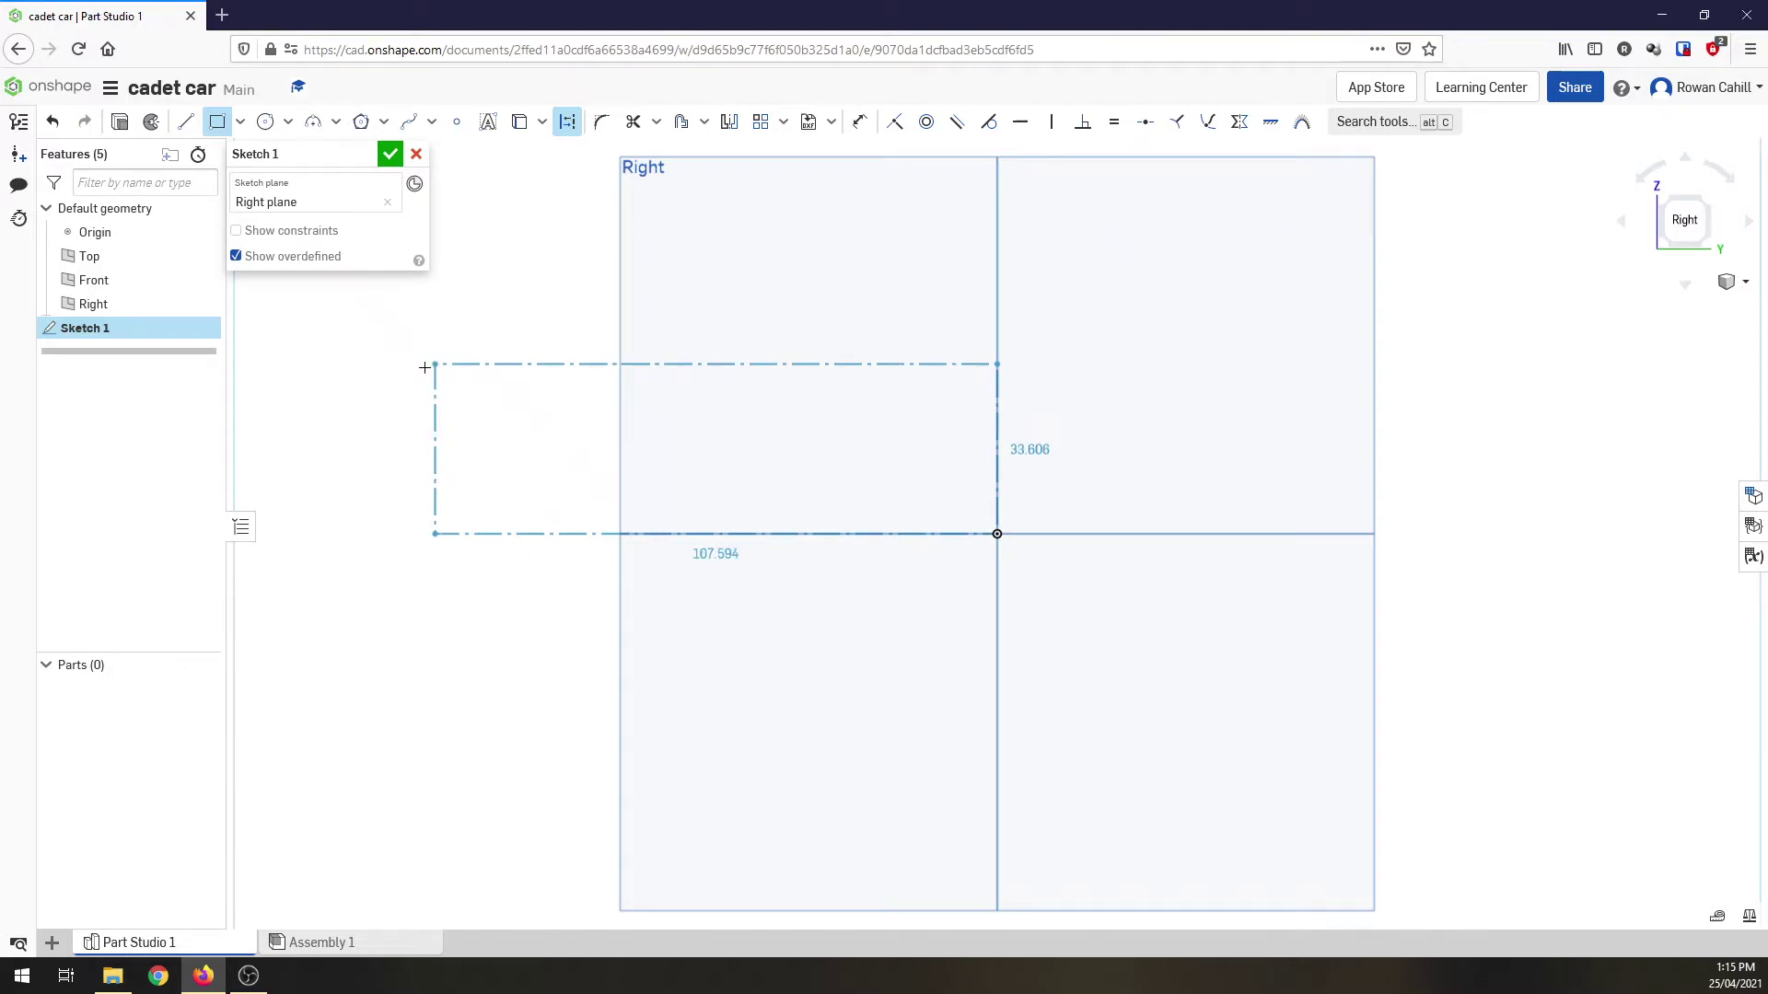
click(425, 367)
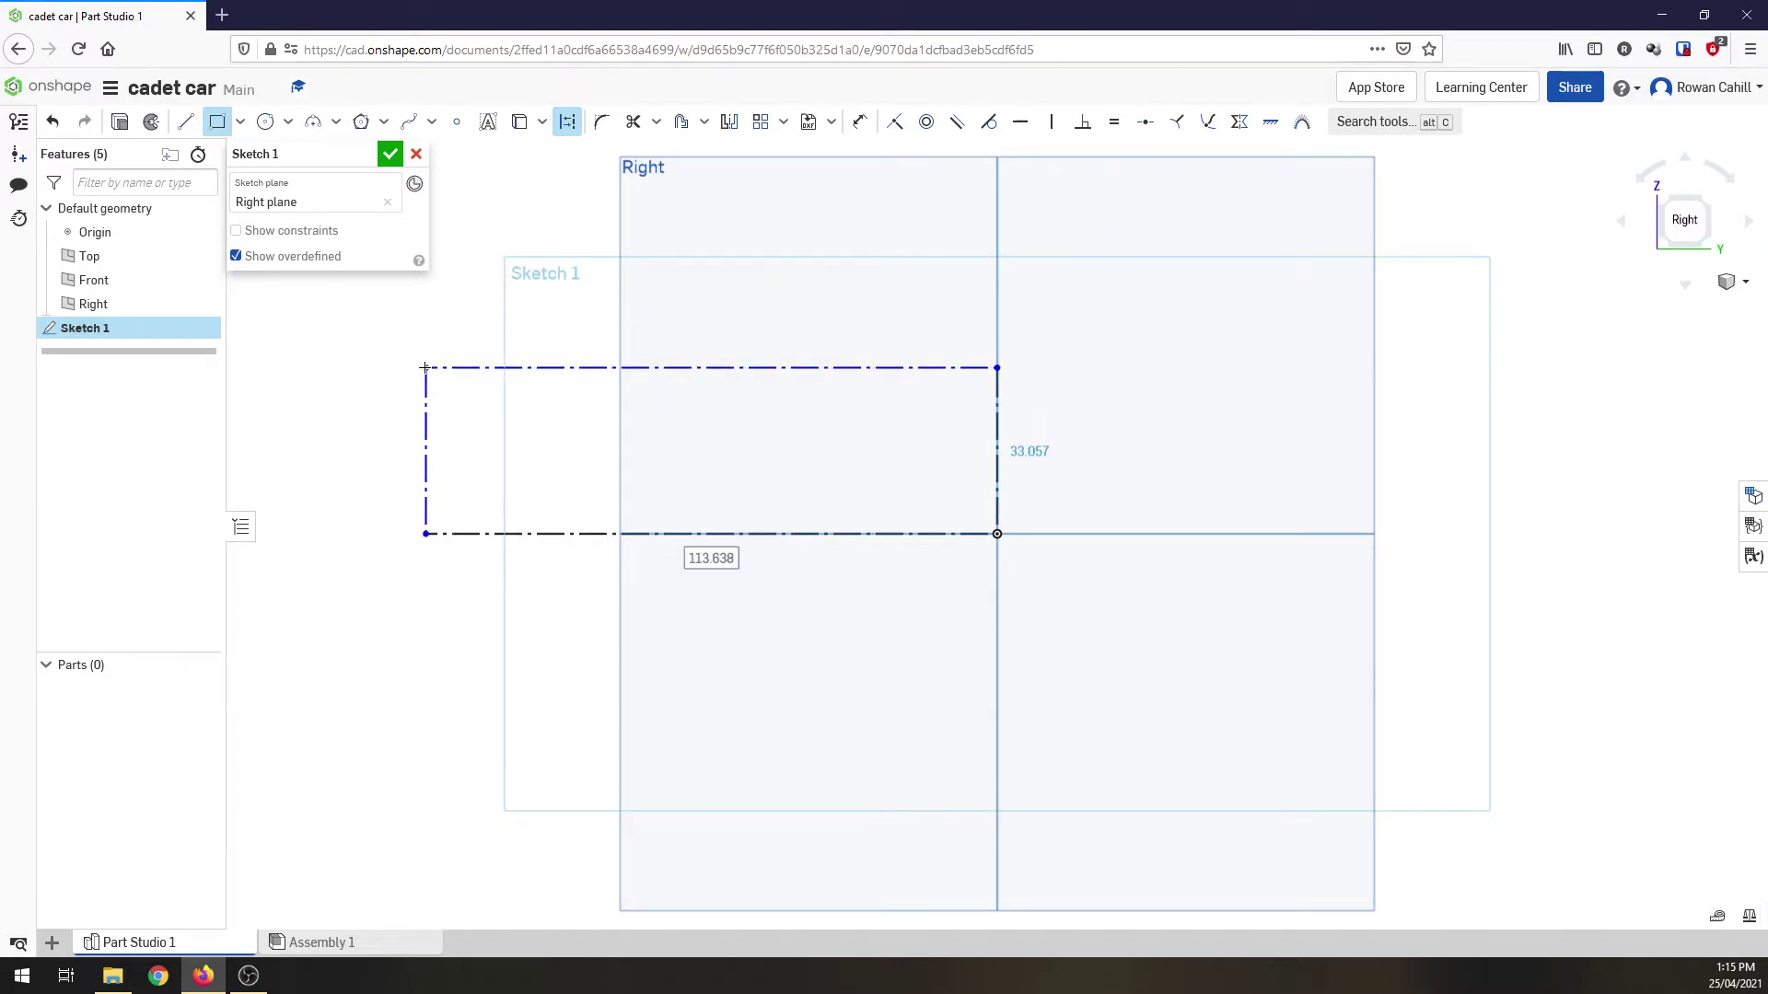
text(190)
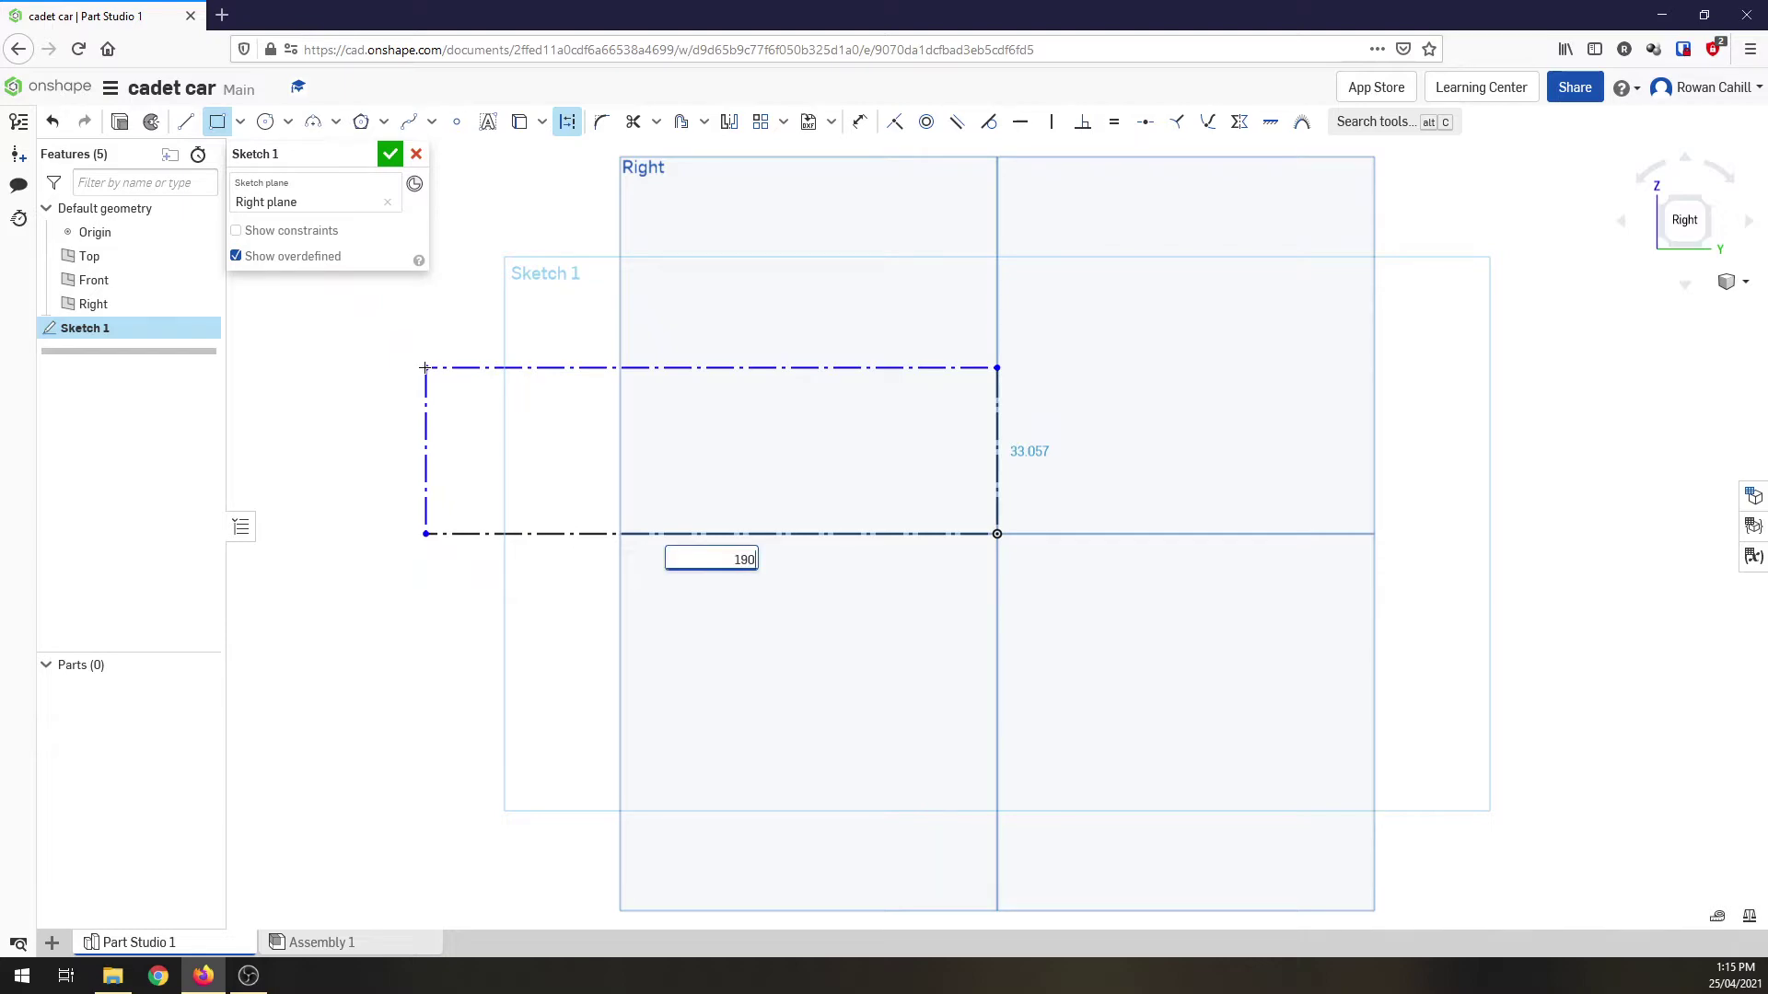
key(Tab)
text(5)
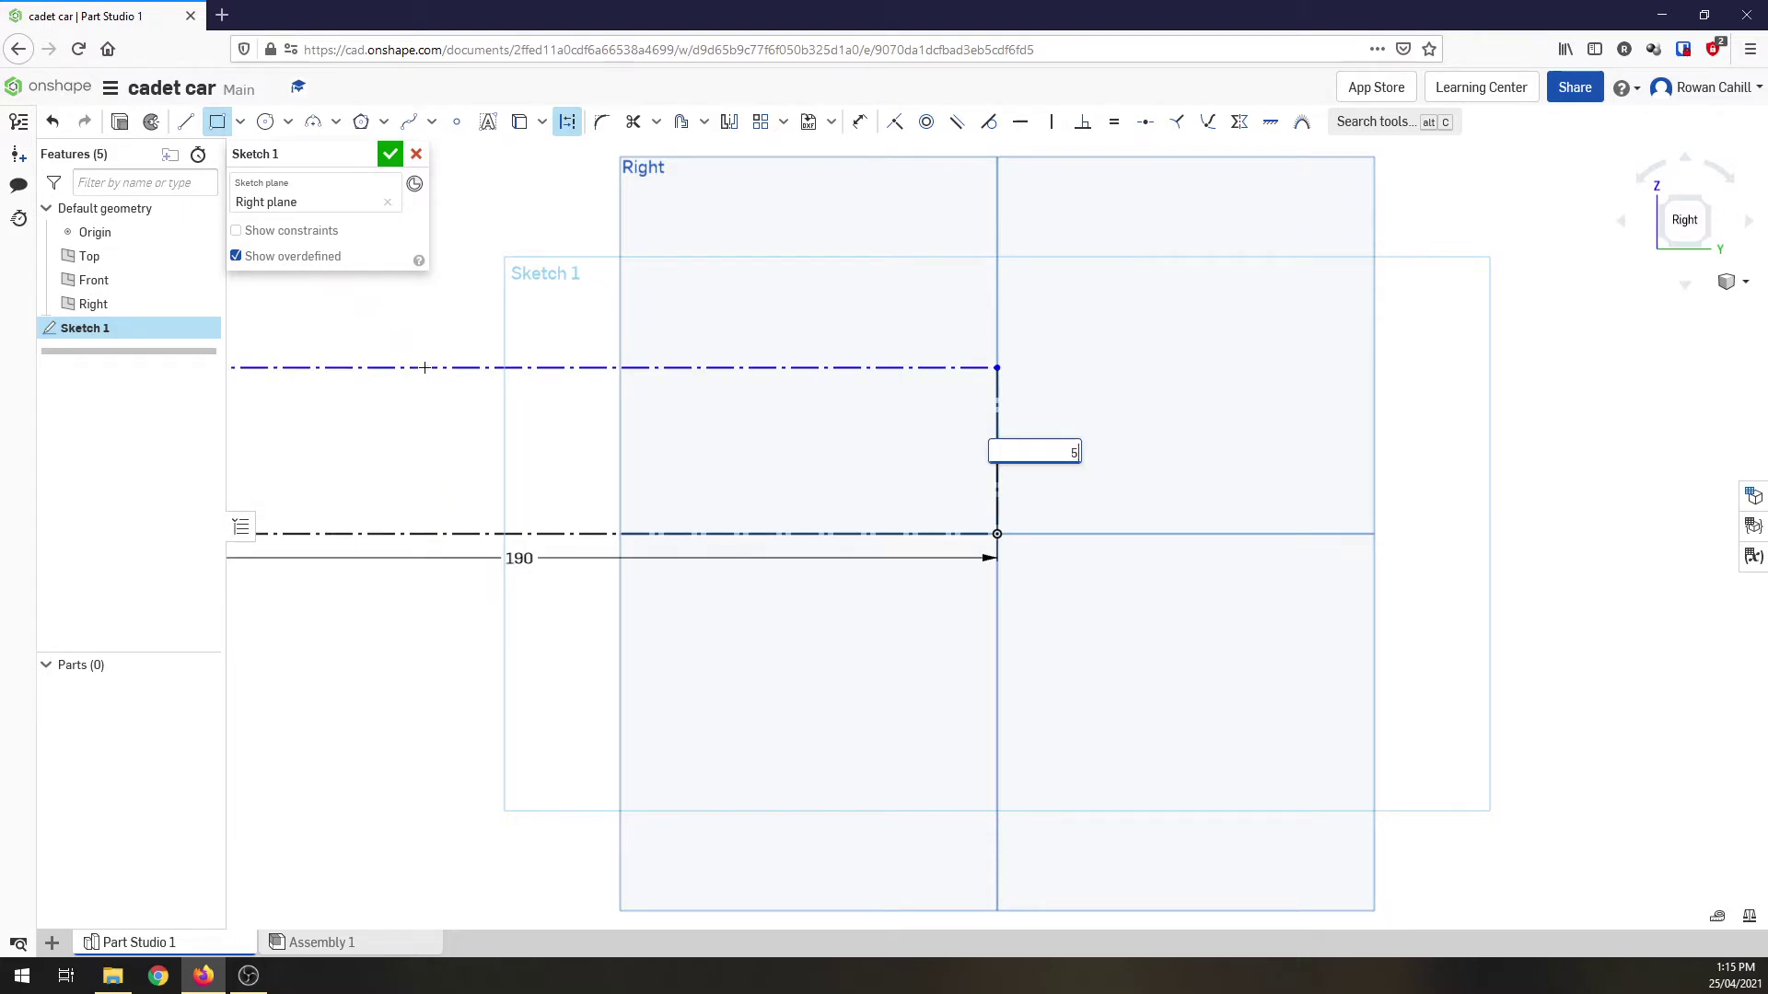
text(0)
key(Return)
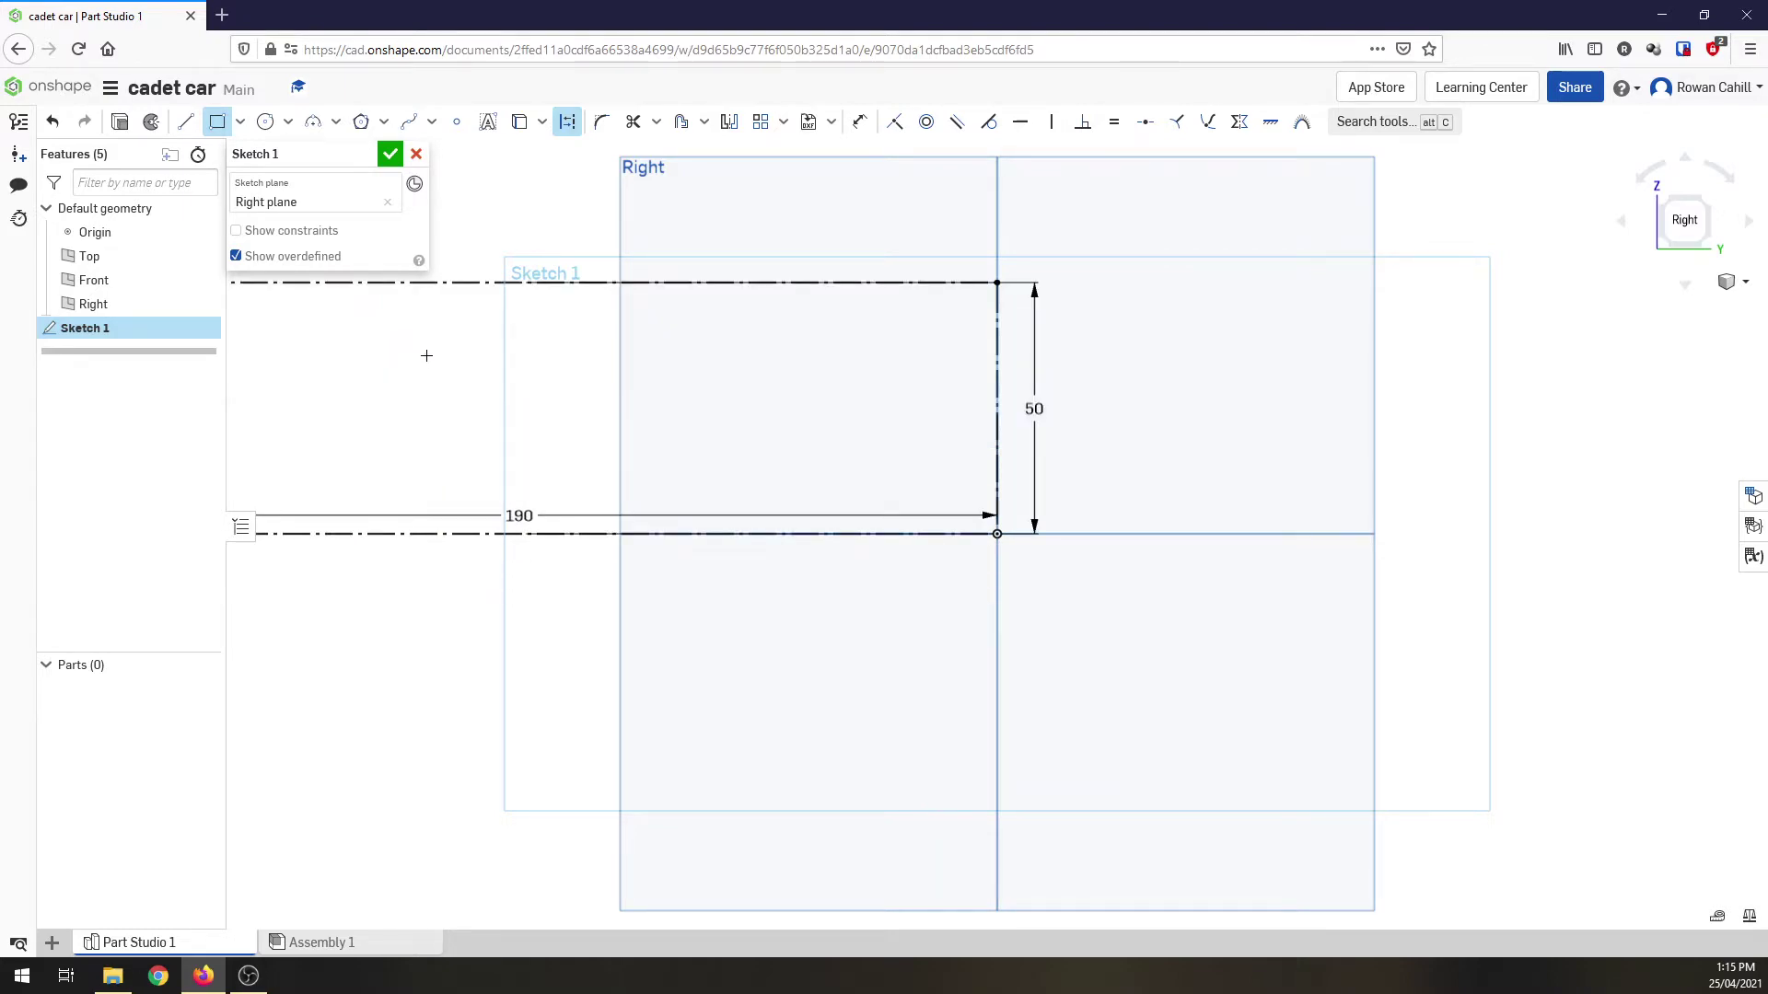
scroll(1220, 757, down, 3)
scroll(591, 545, up, 2)
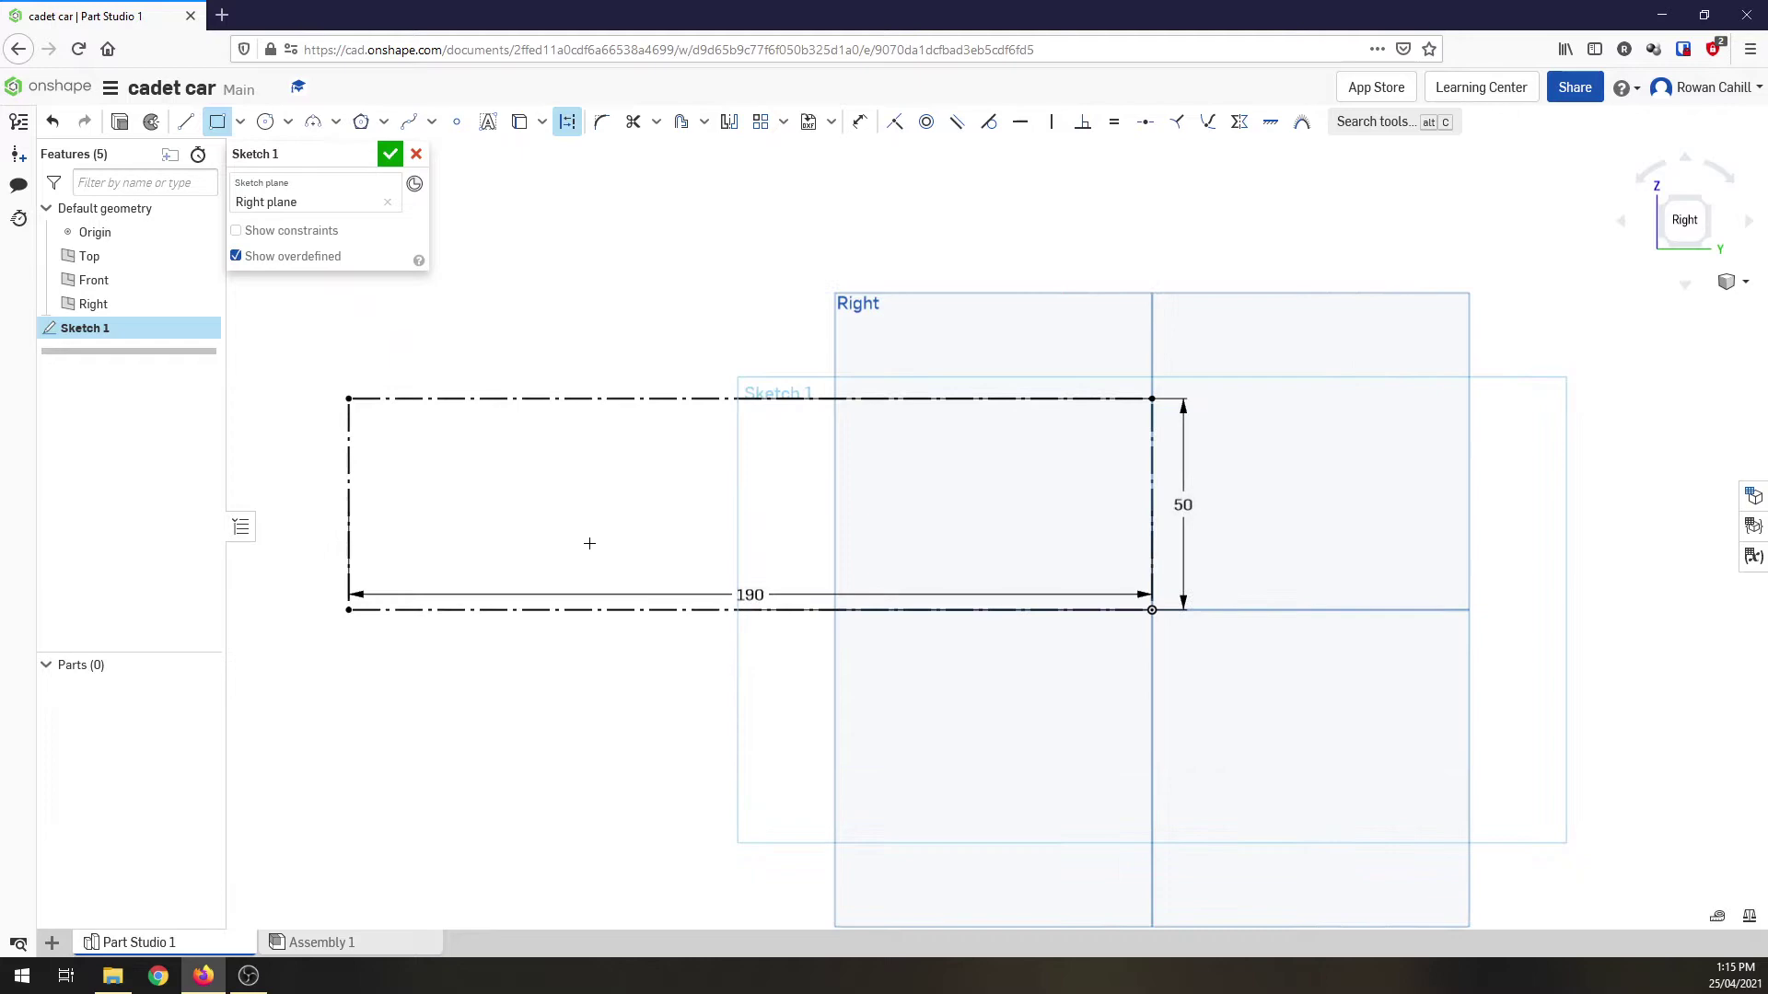
- Place a Ø19 circle on the rectangle's right edge and dimension its centre 29 high
click(267, 123)
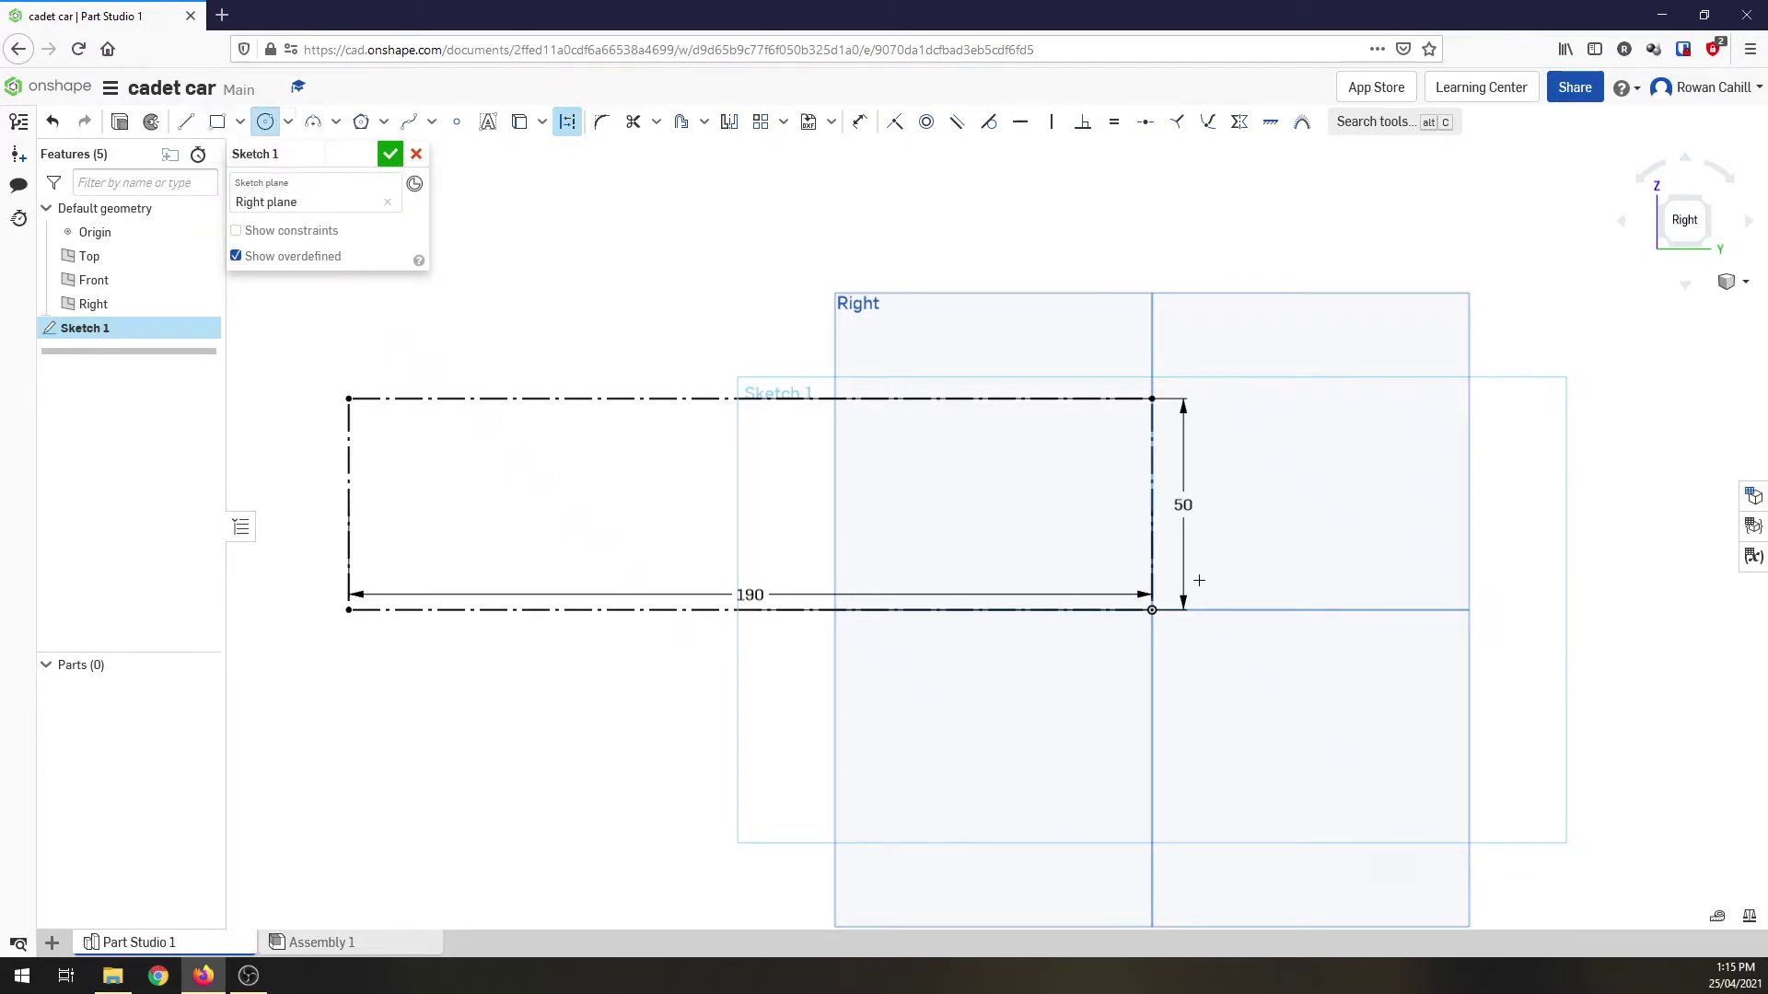
click(1150, 473)
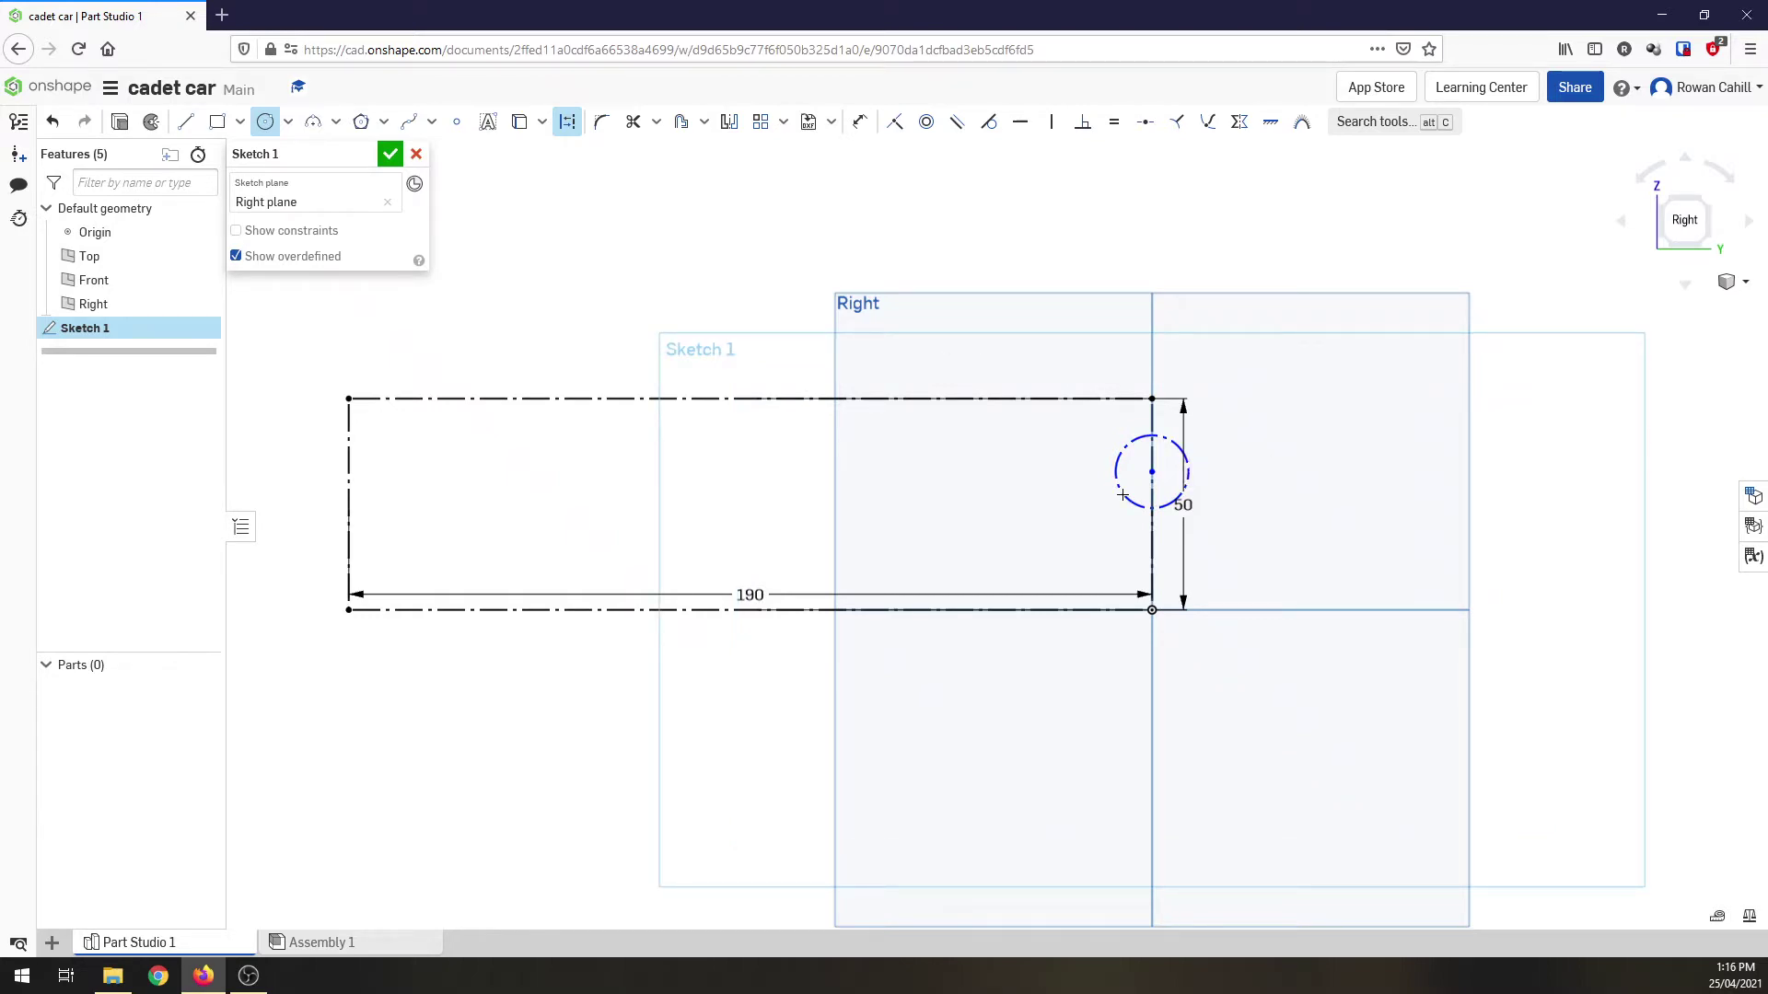
click(859, 125)
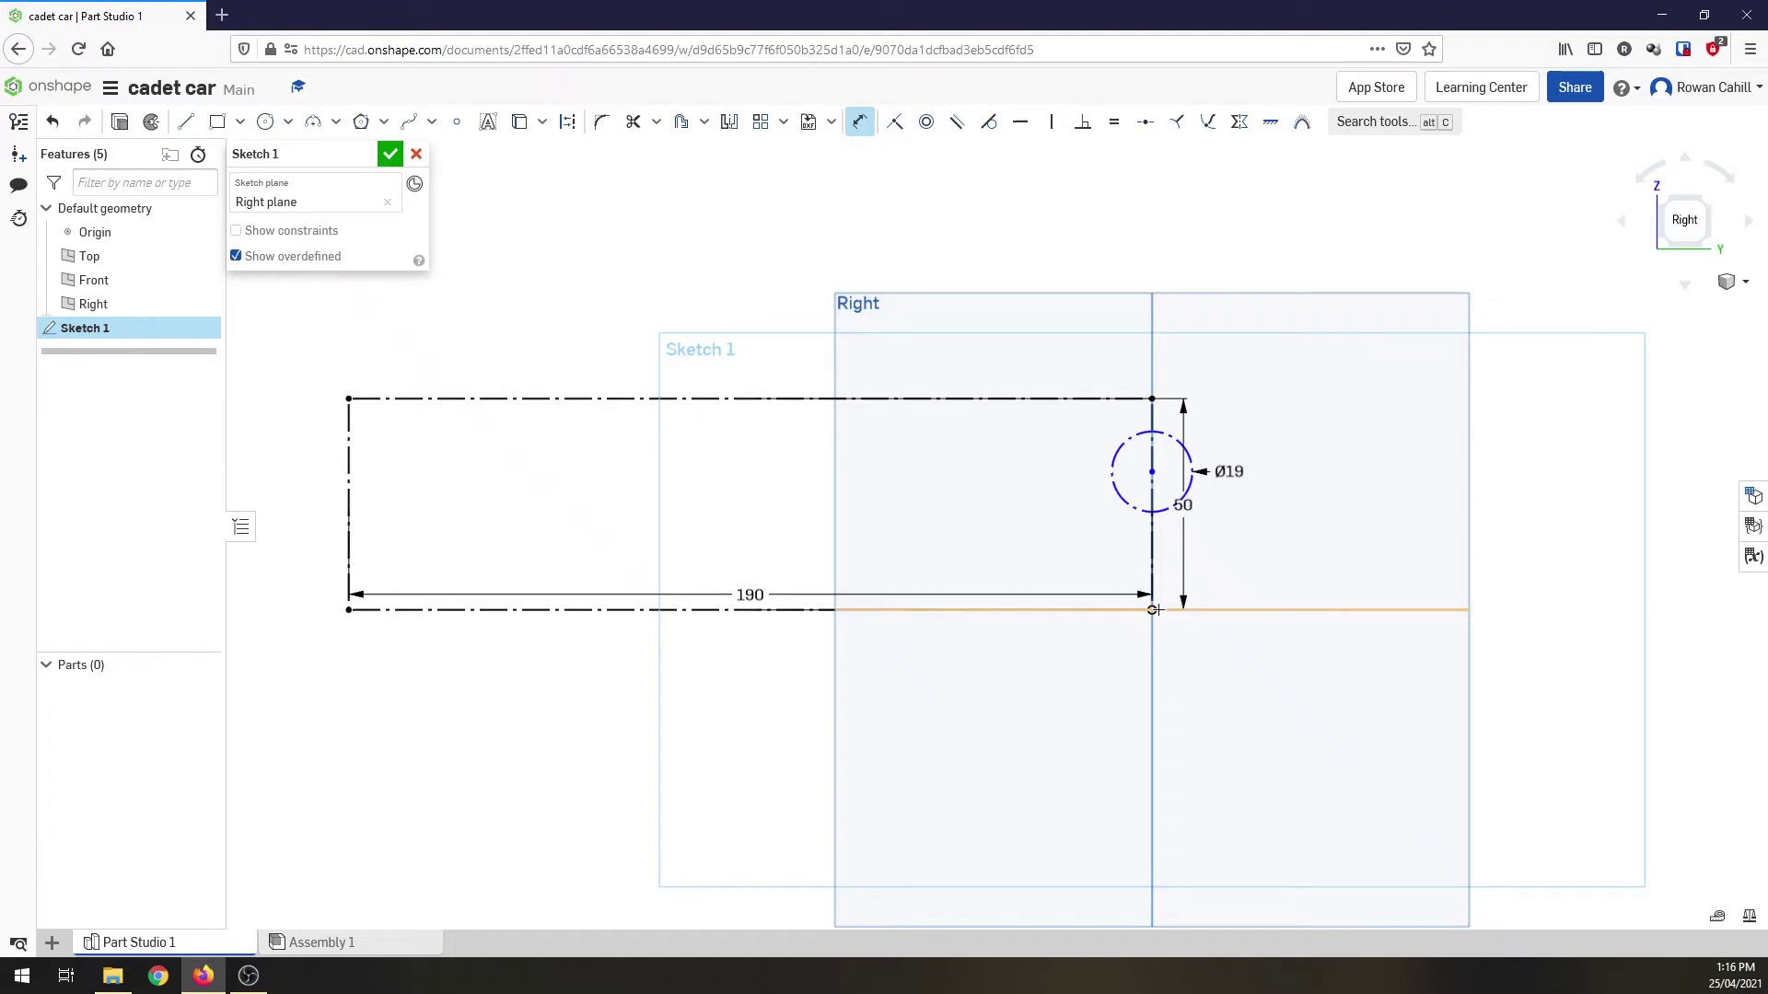
click(1152, 471)
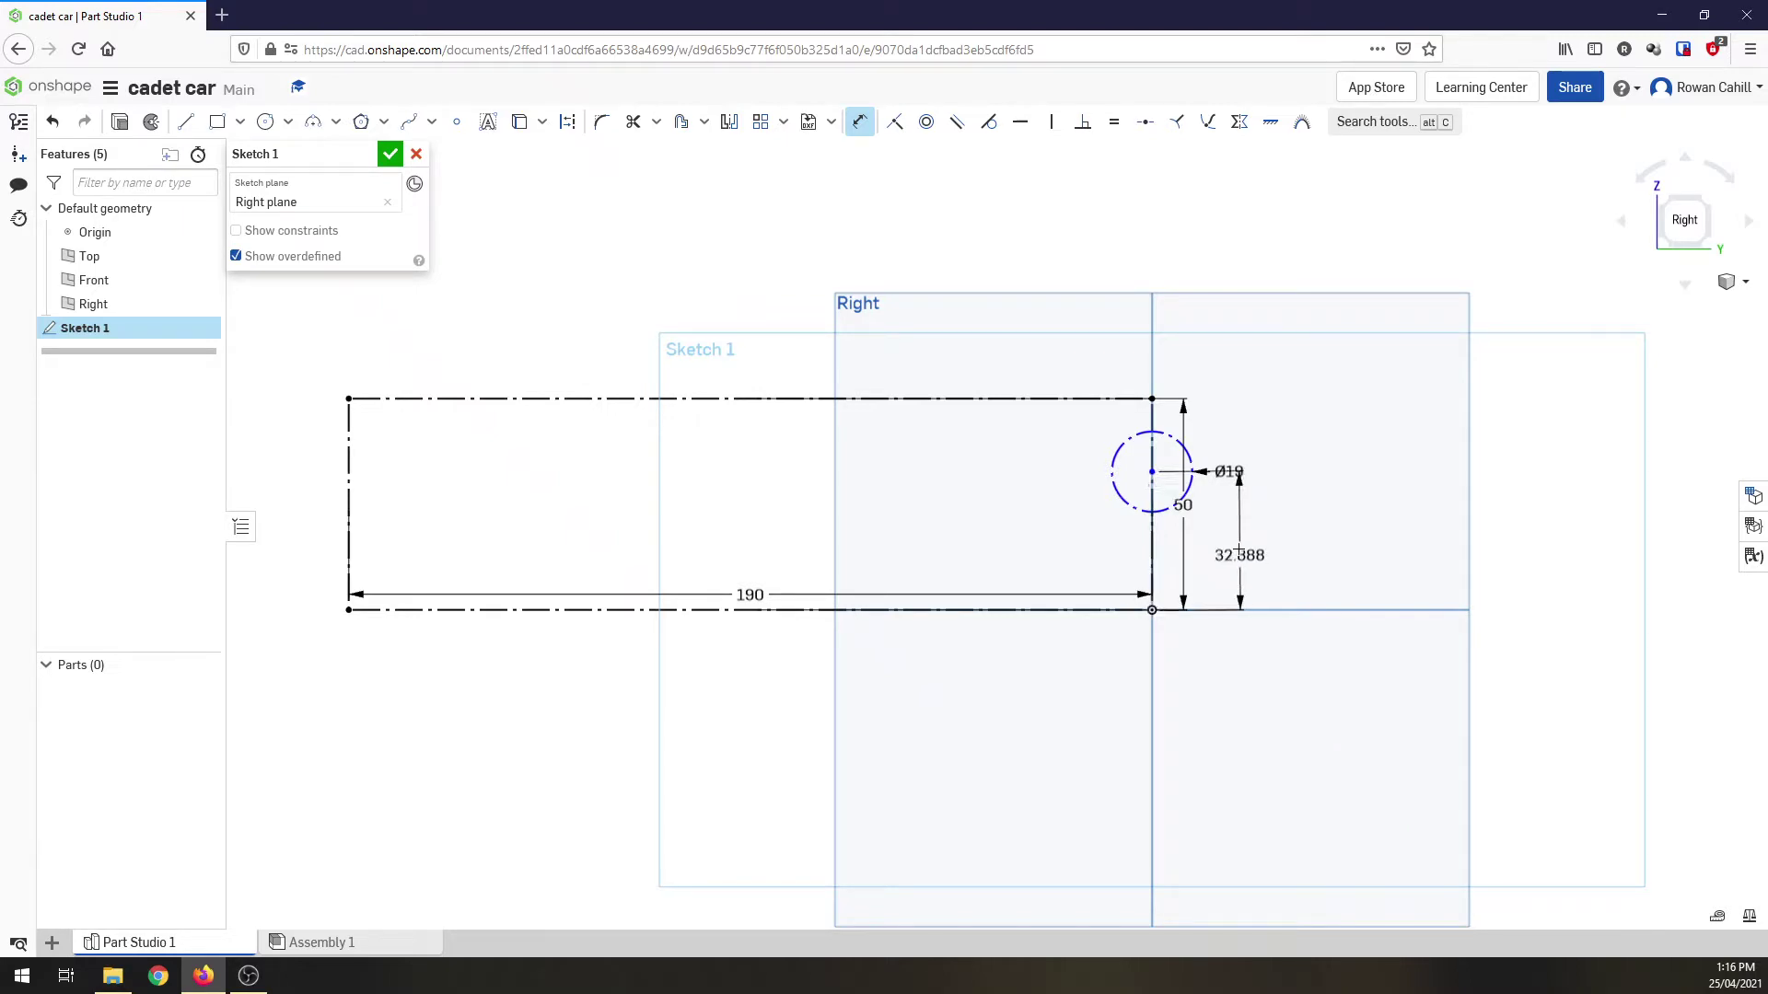
click(1243, 546)
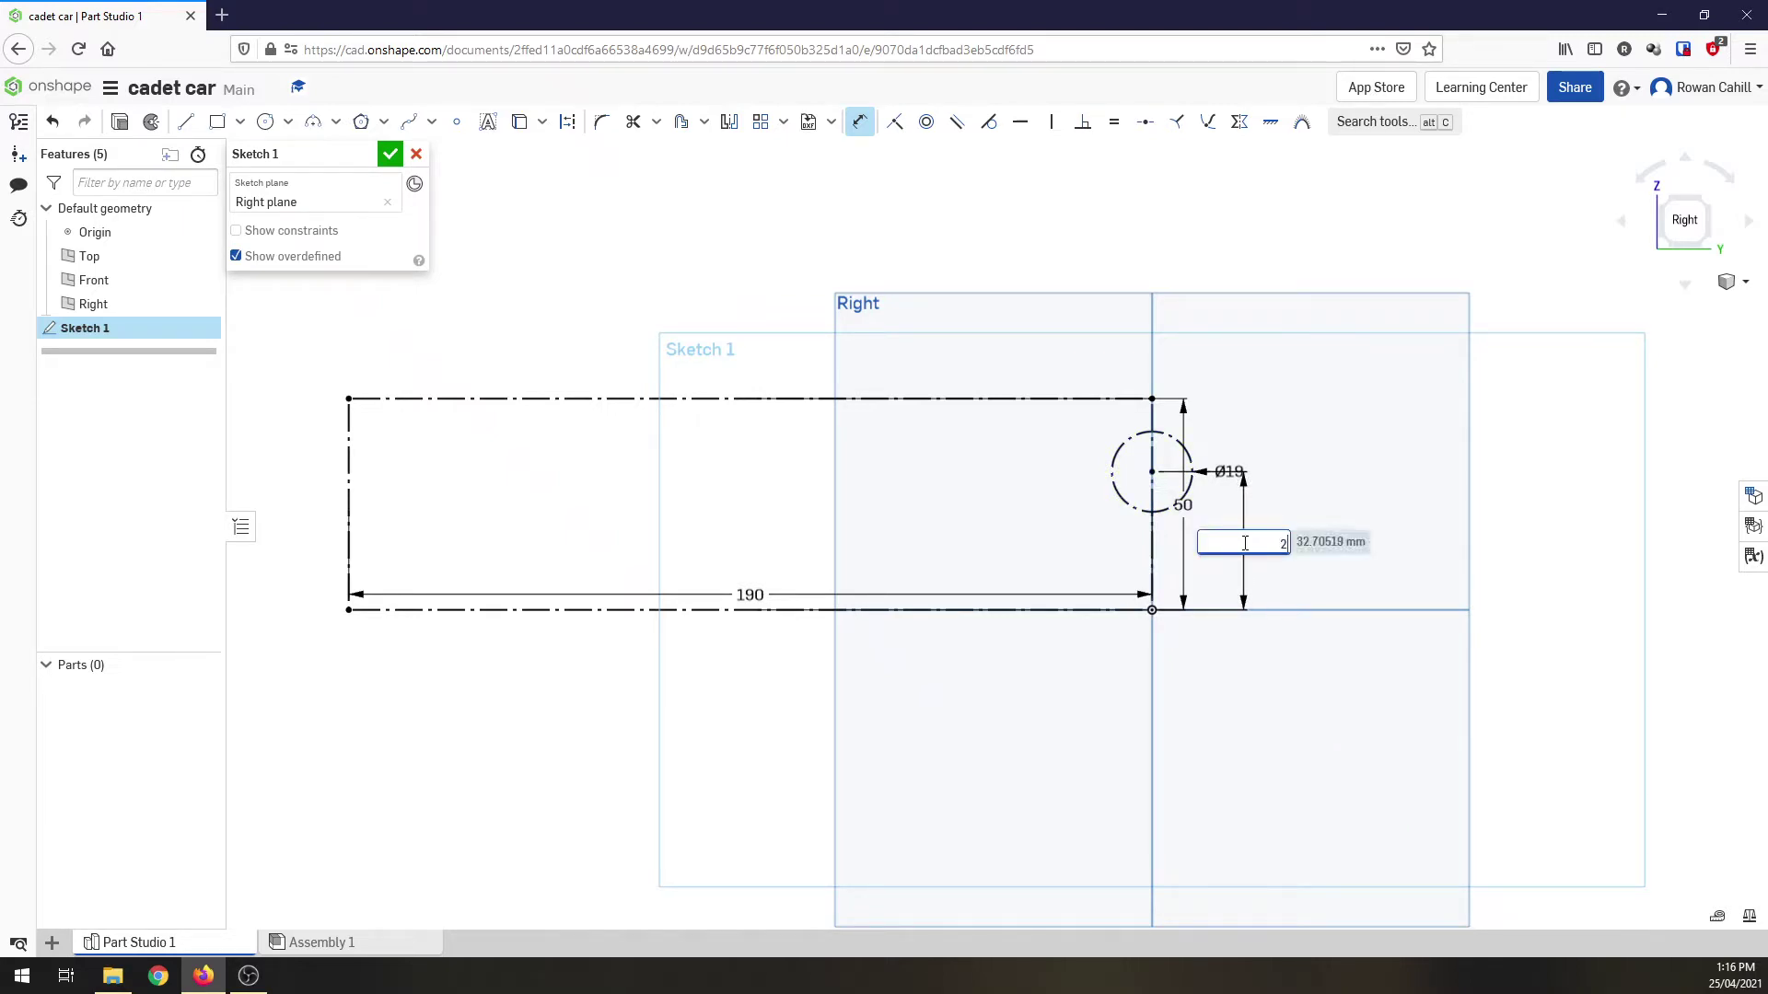
key(Return)
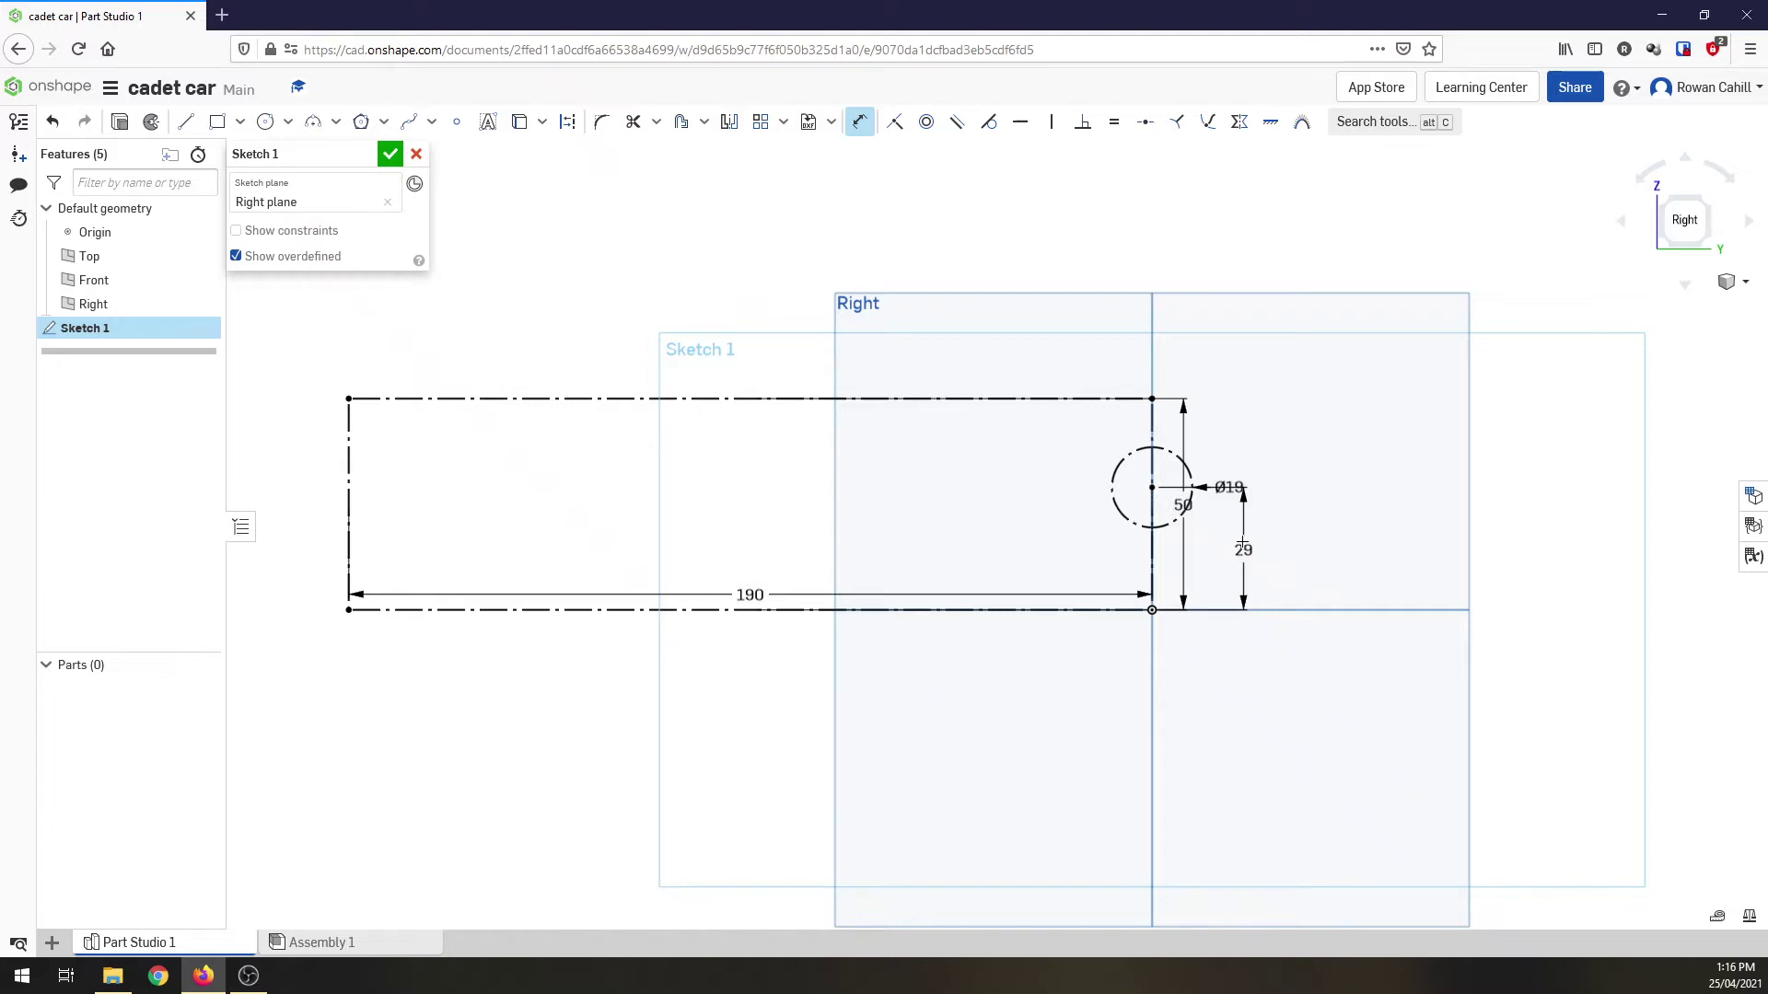
- Draw a 52 × 19 rectangle from the circle's top, extending to the left
click(217, 122)
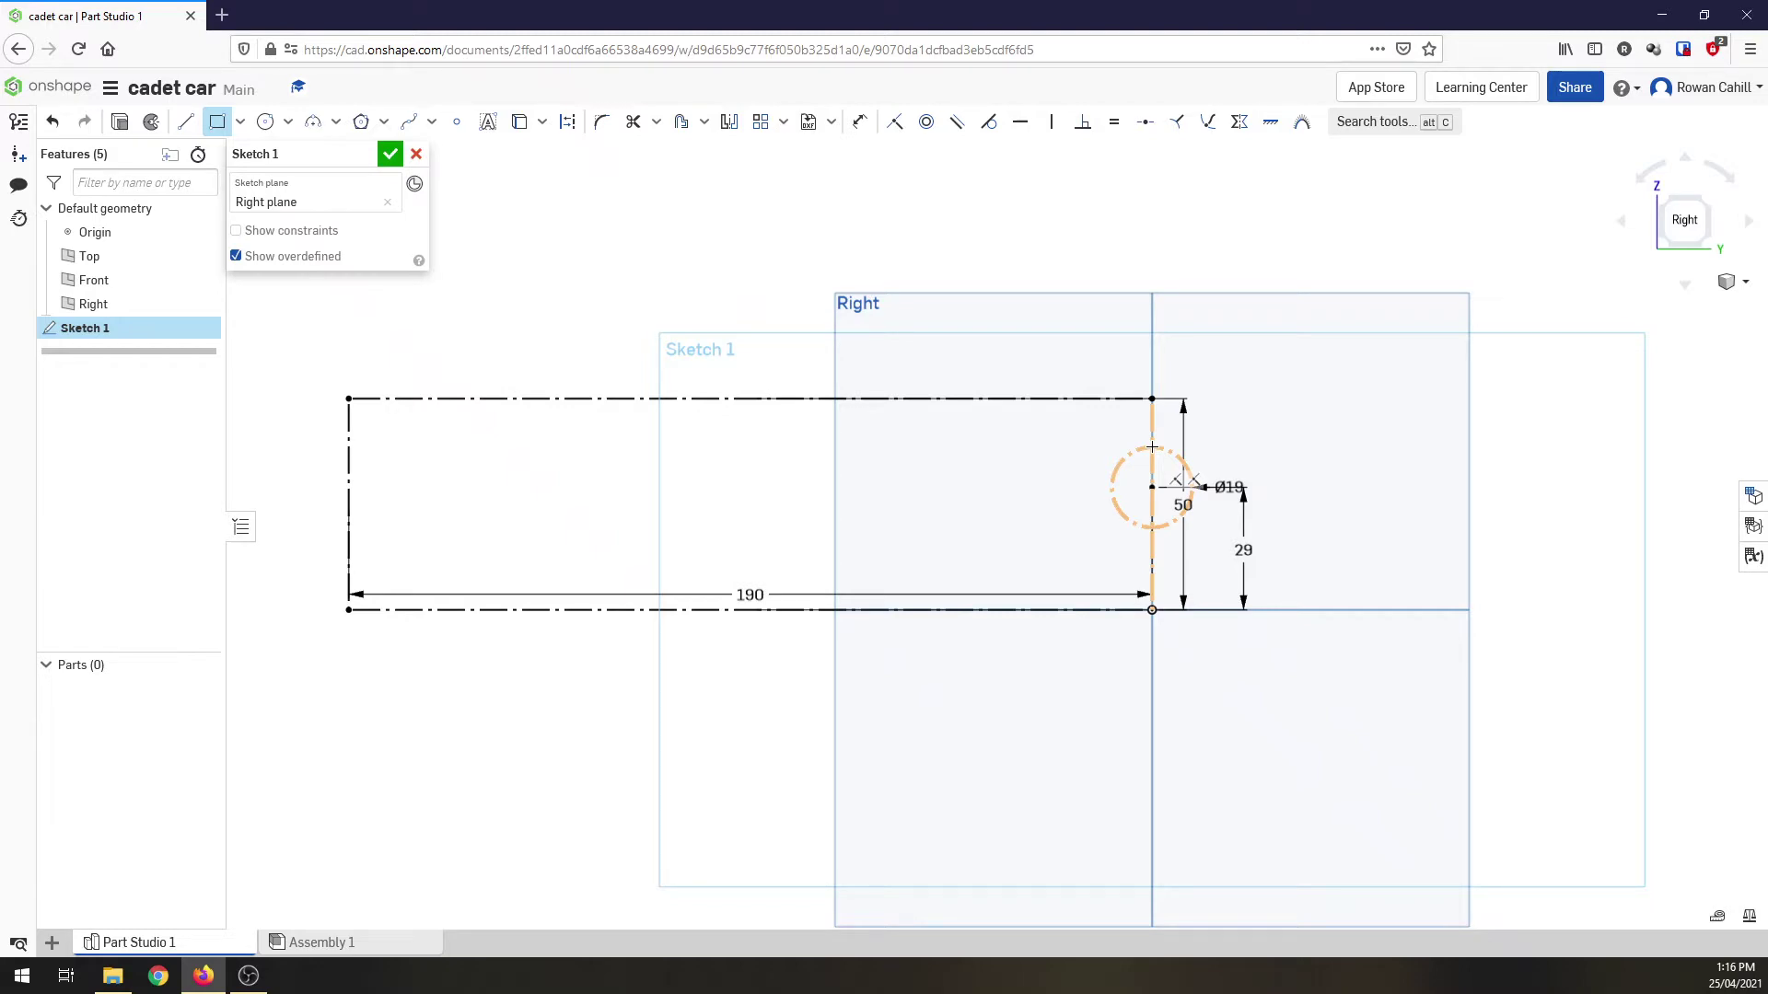
click(1152, 447)
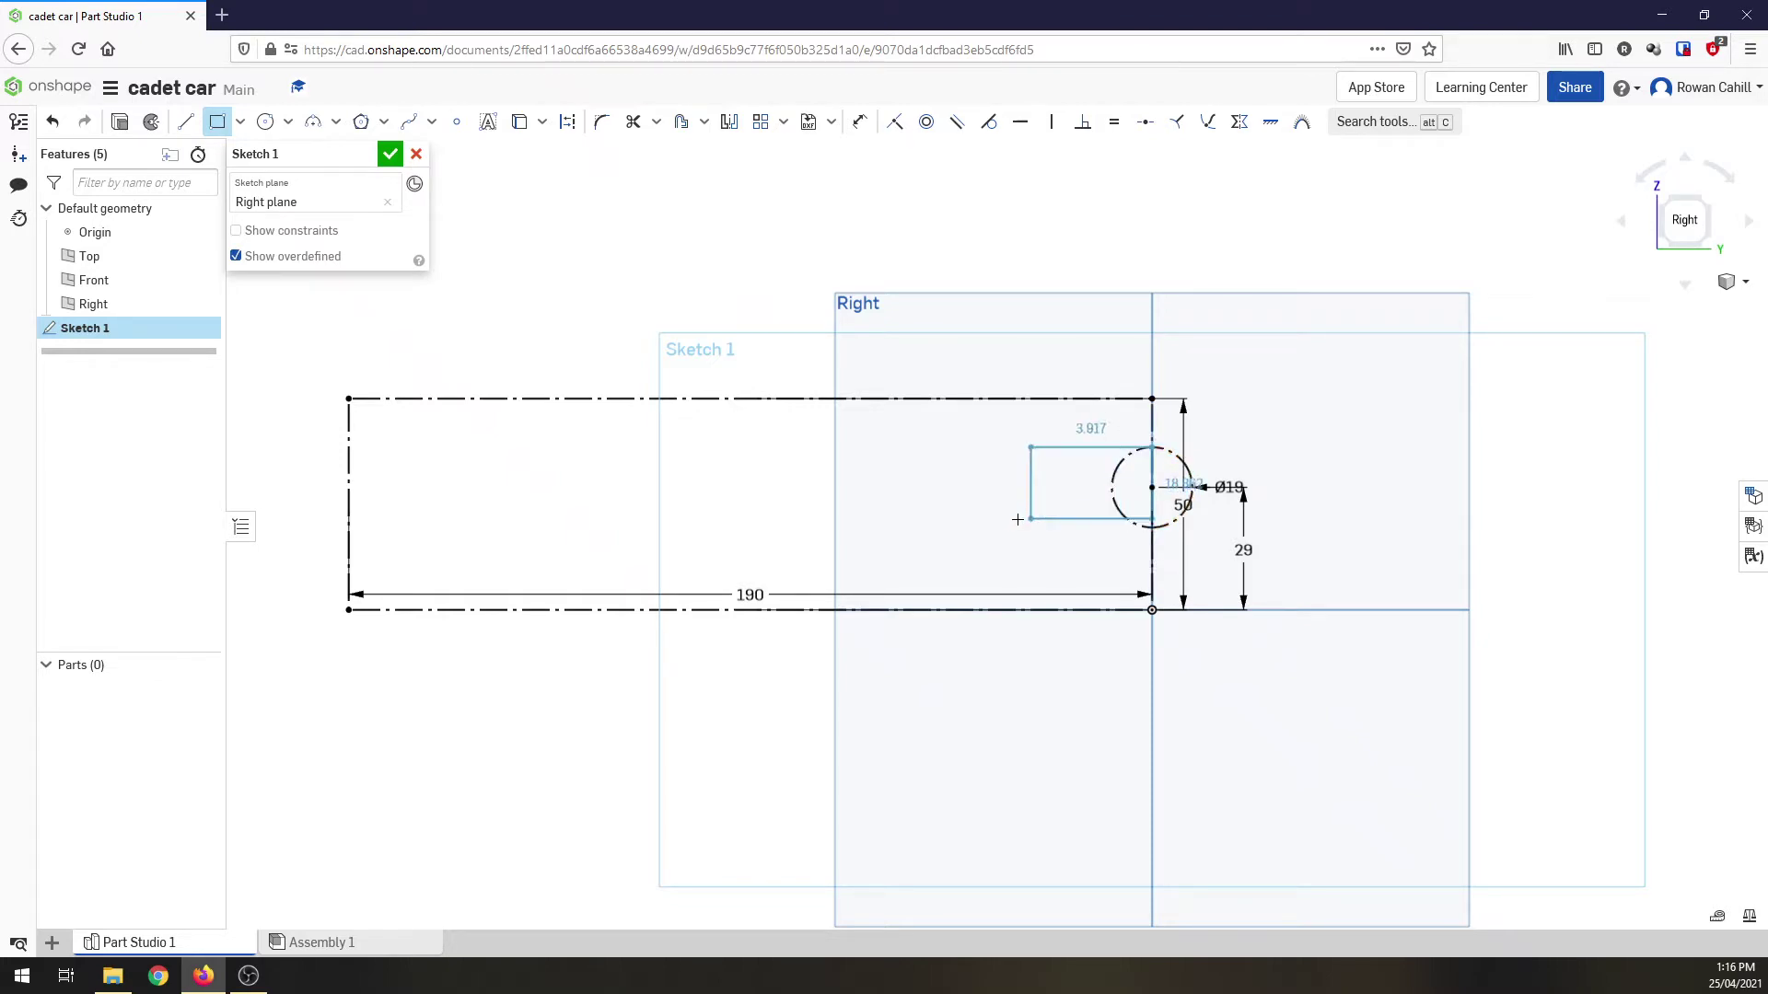
click(943, 527)
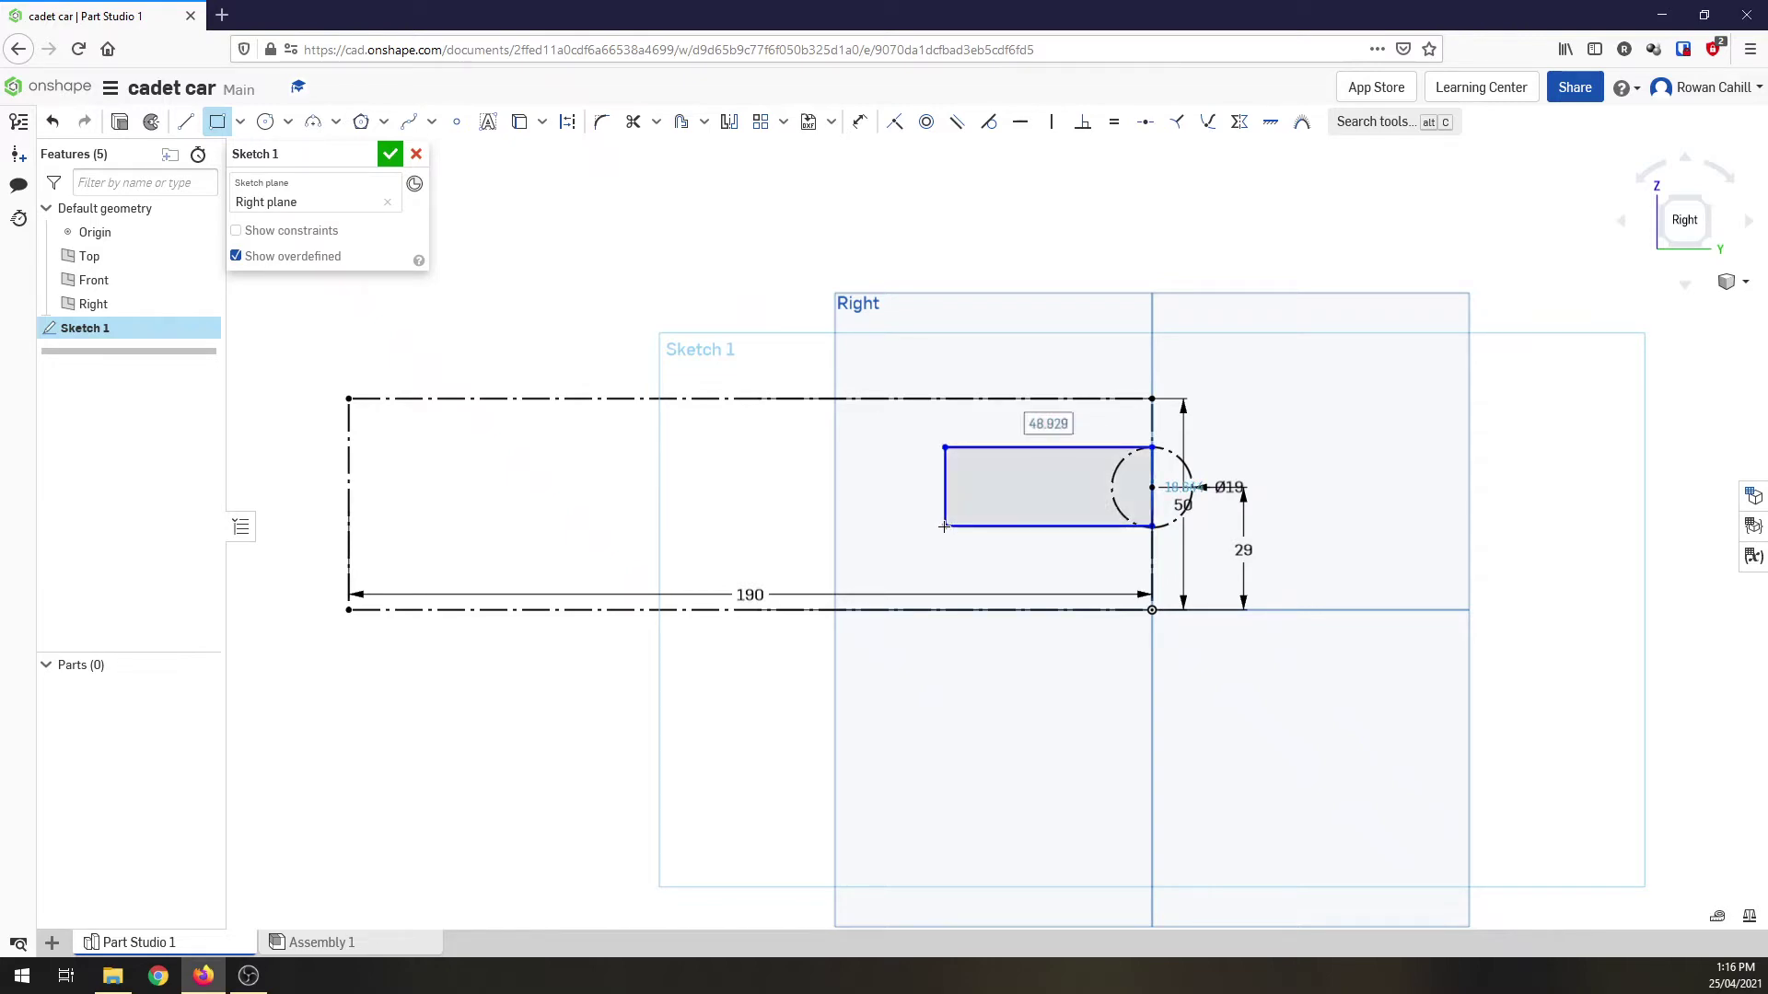
text(52)
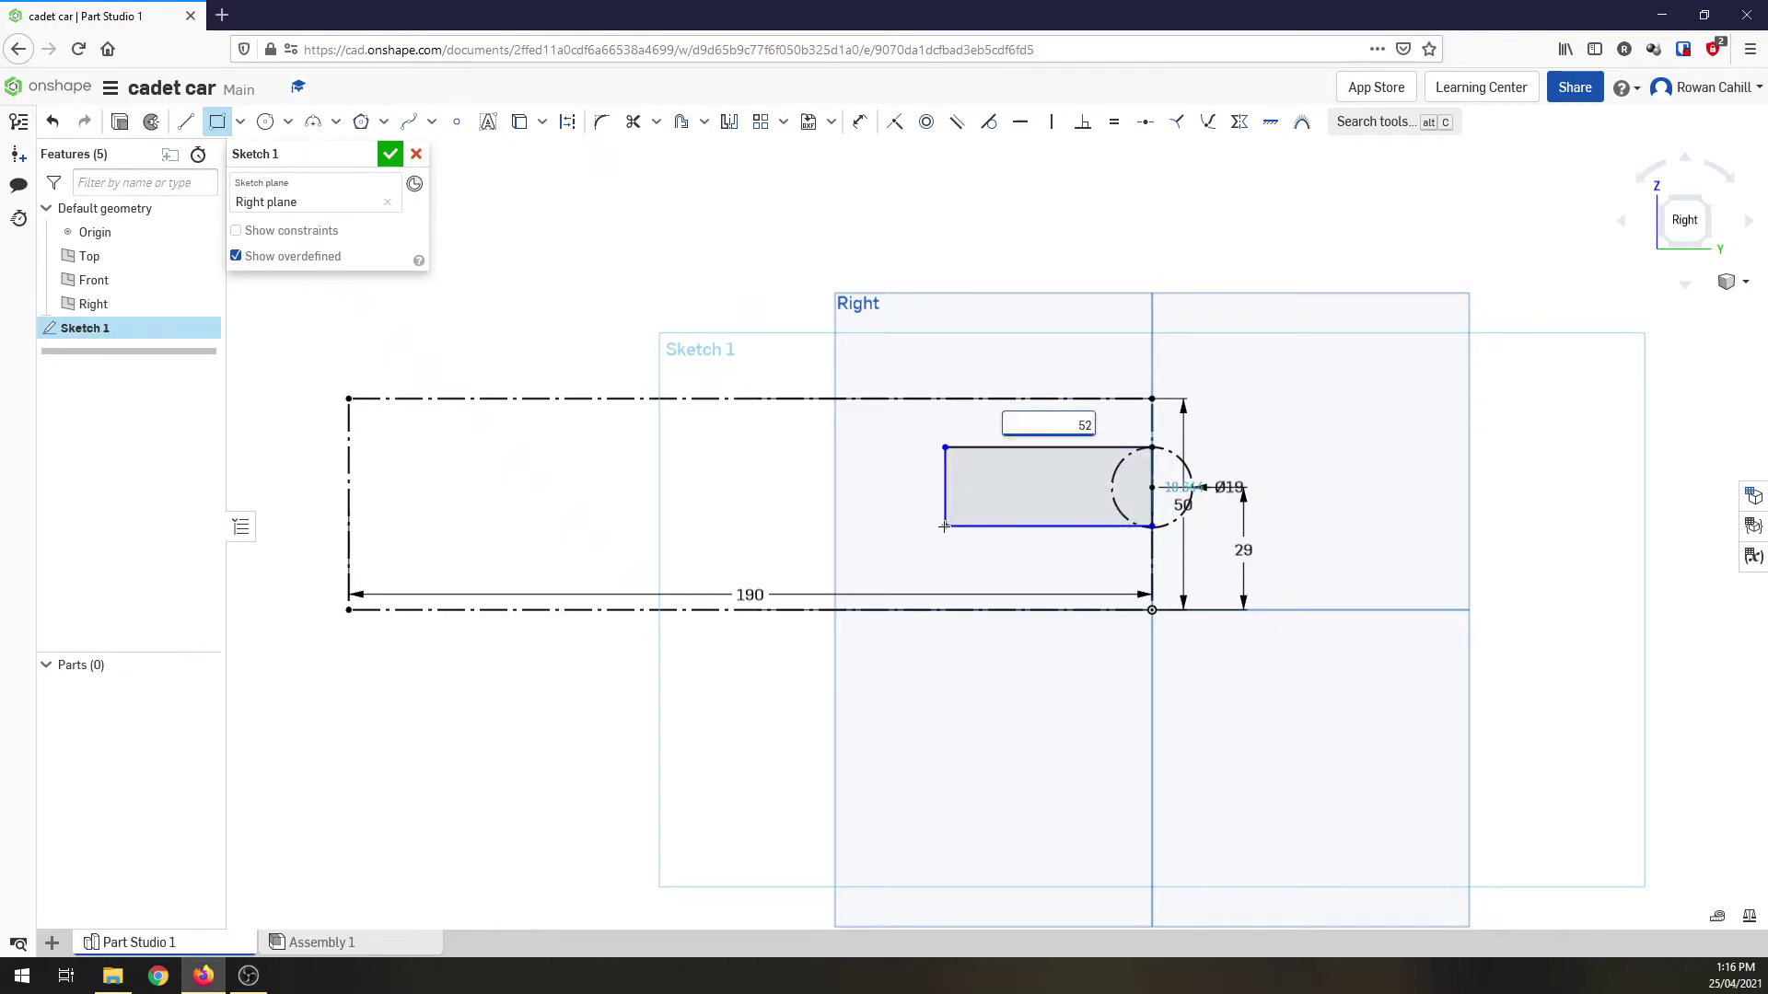
key(Return)
text(19)
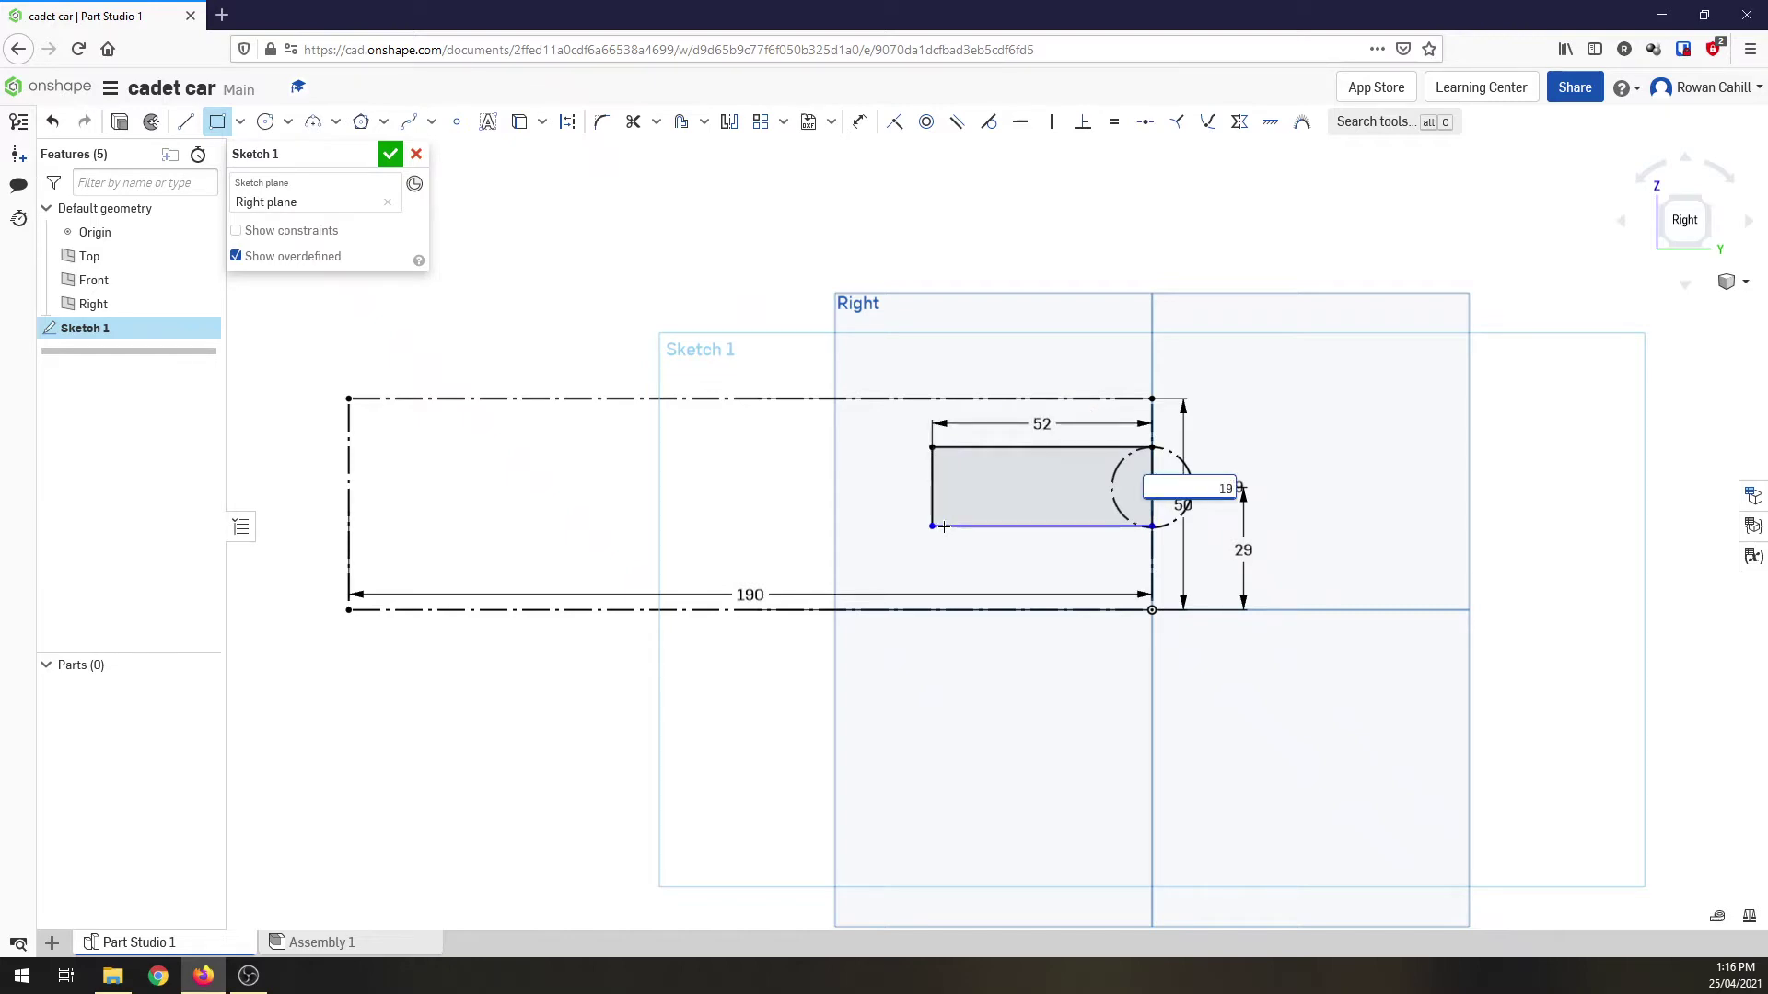
key(Return)
click(944, 526)
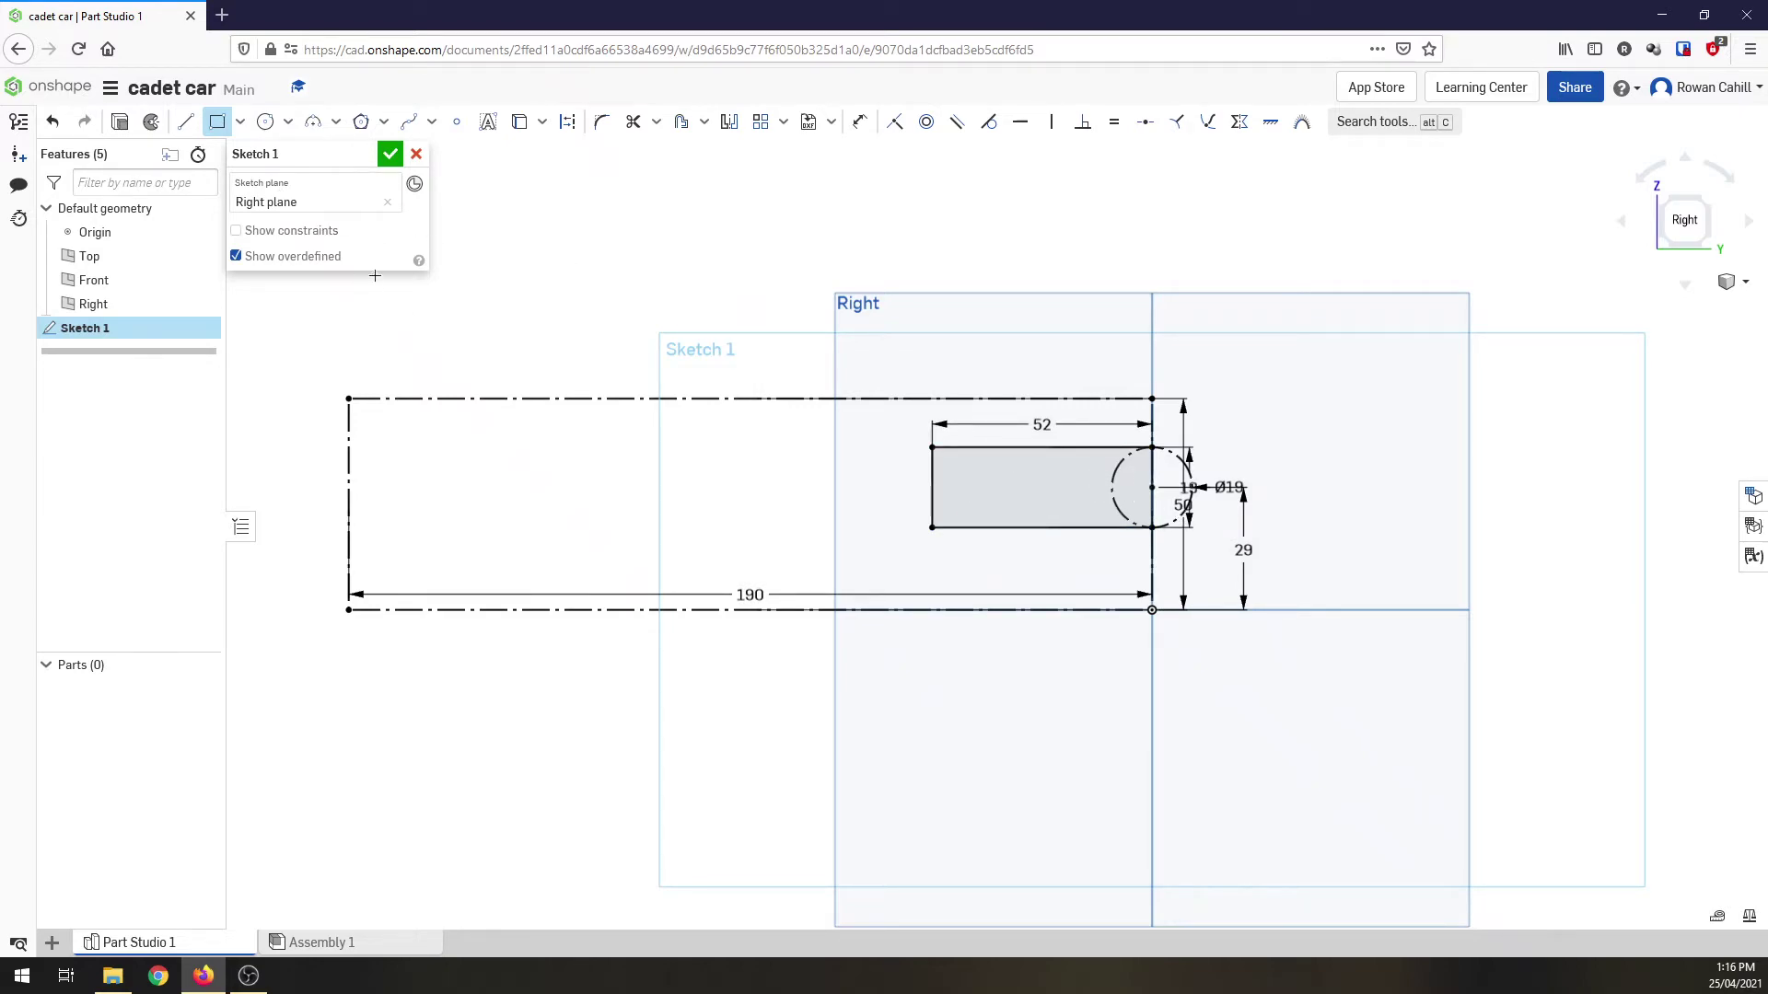
- Convert the rectangle, circle and edge line to construction geometry
key(Escape)
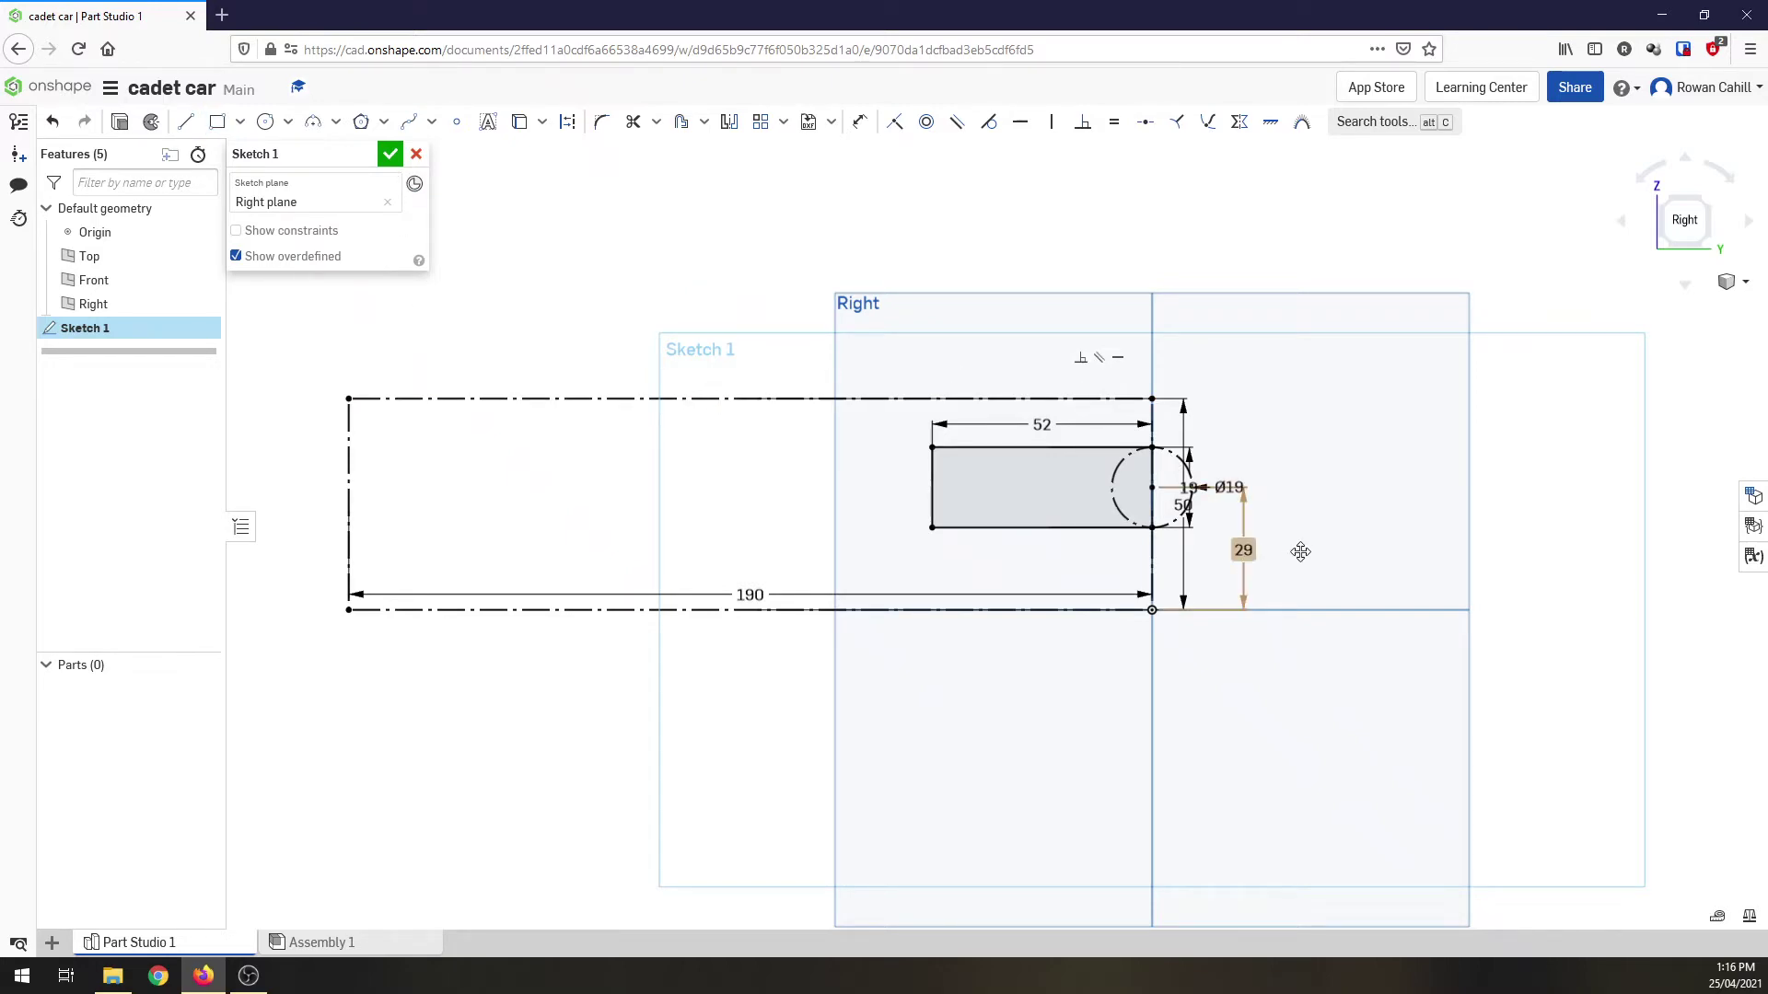
drag(1301, 553, 886, 429)
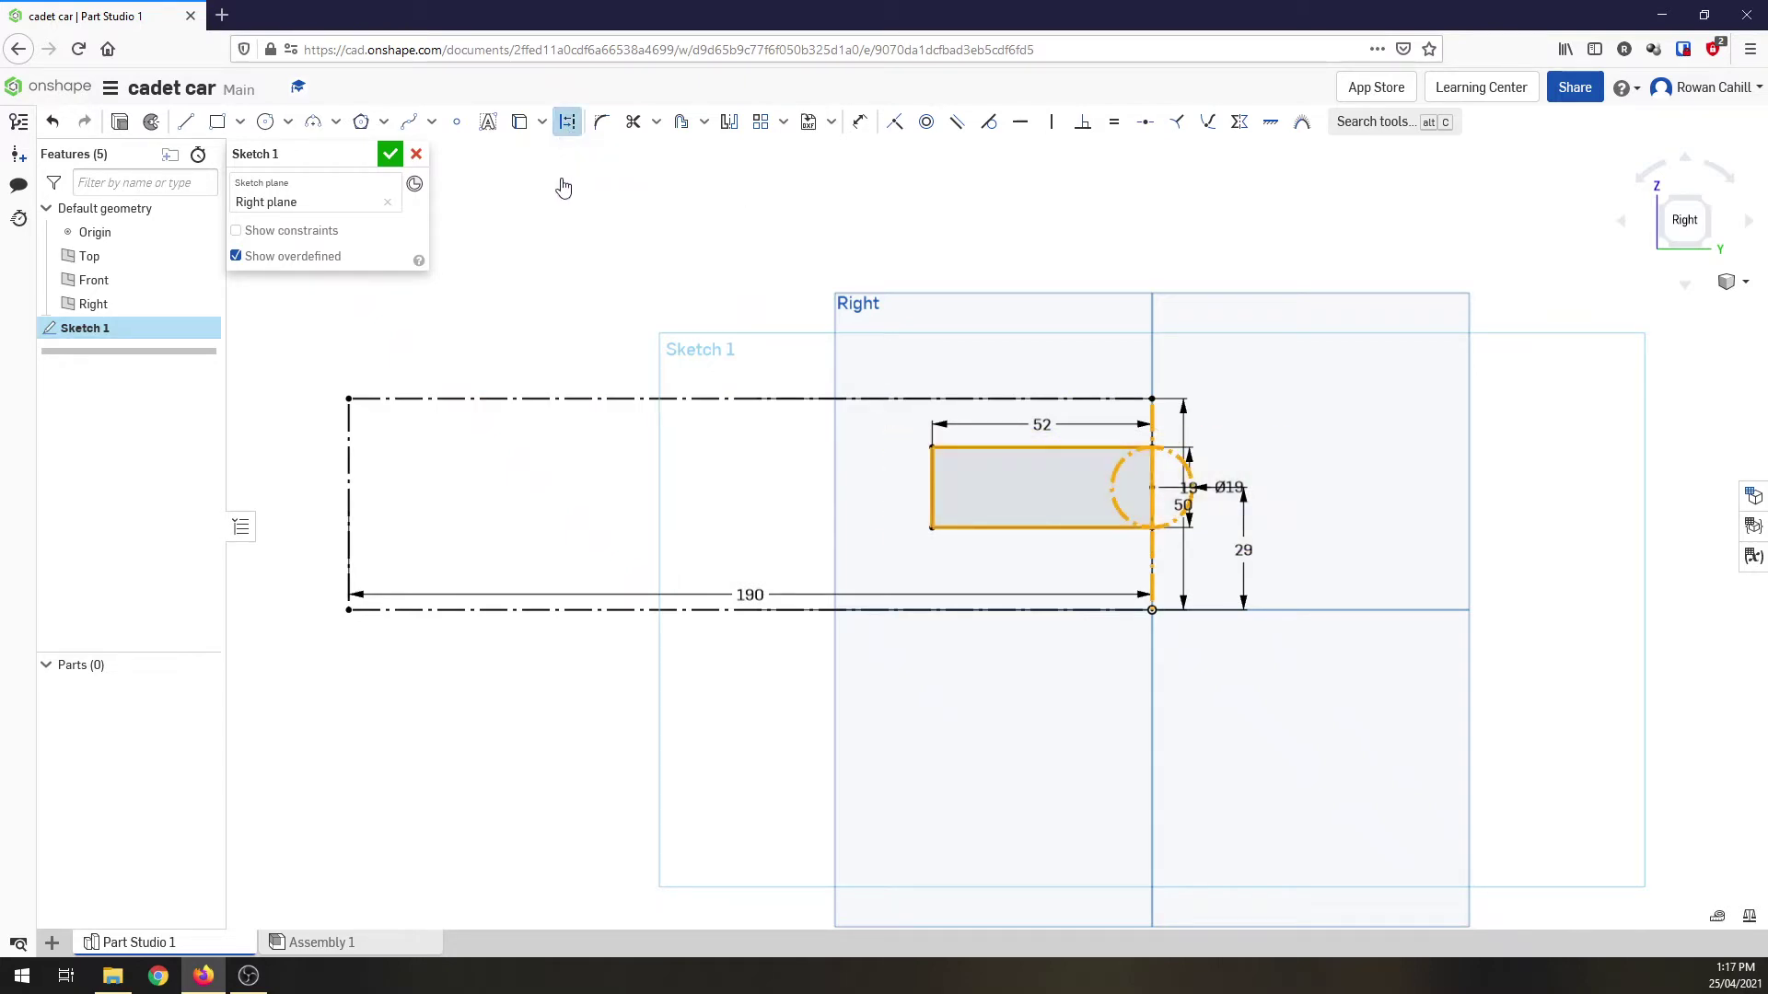
click(568, 122)
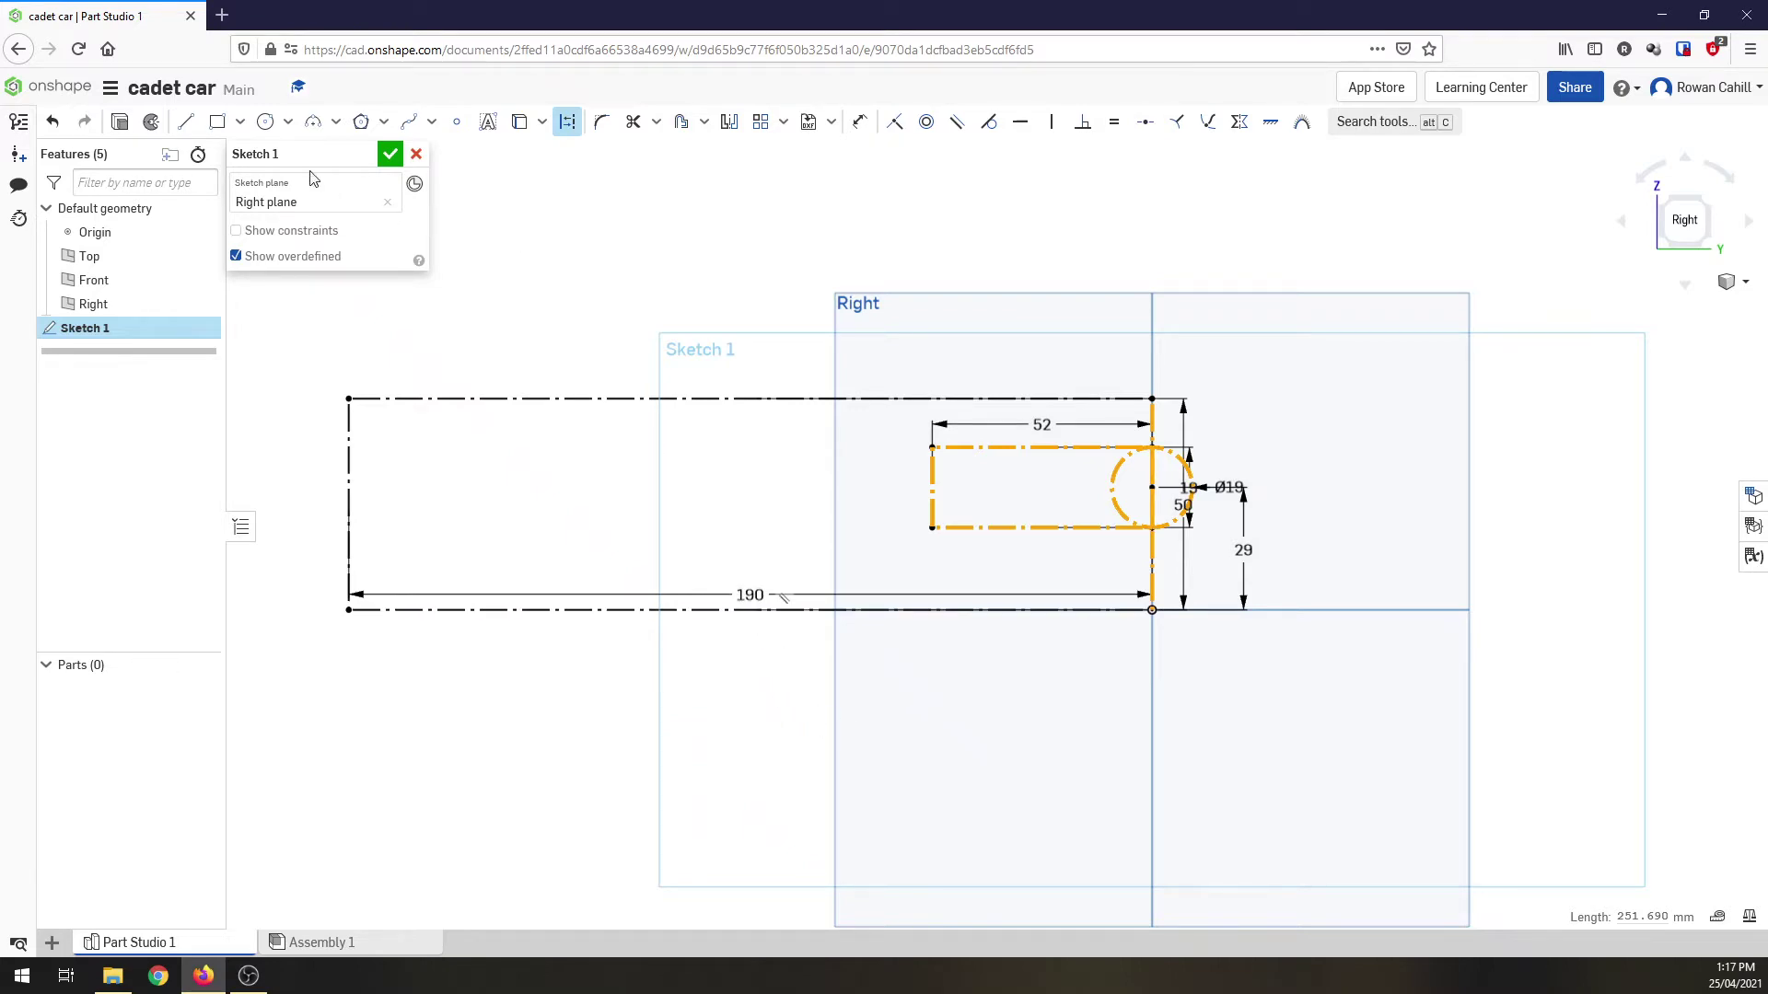
- Draw two Ø33 wheel circles, one near the right end and one near the left
click(265, 122)
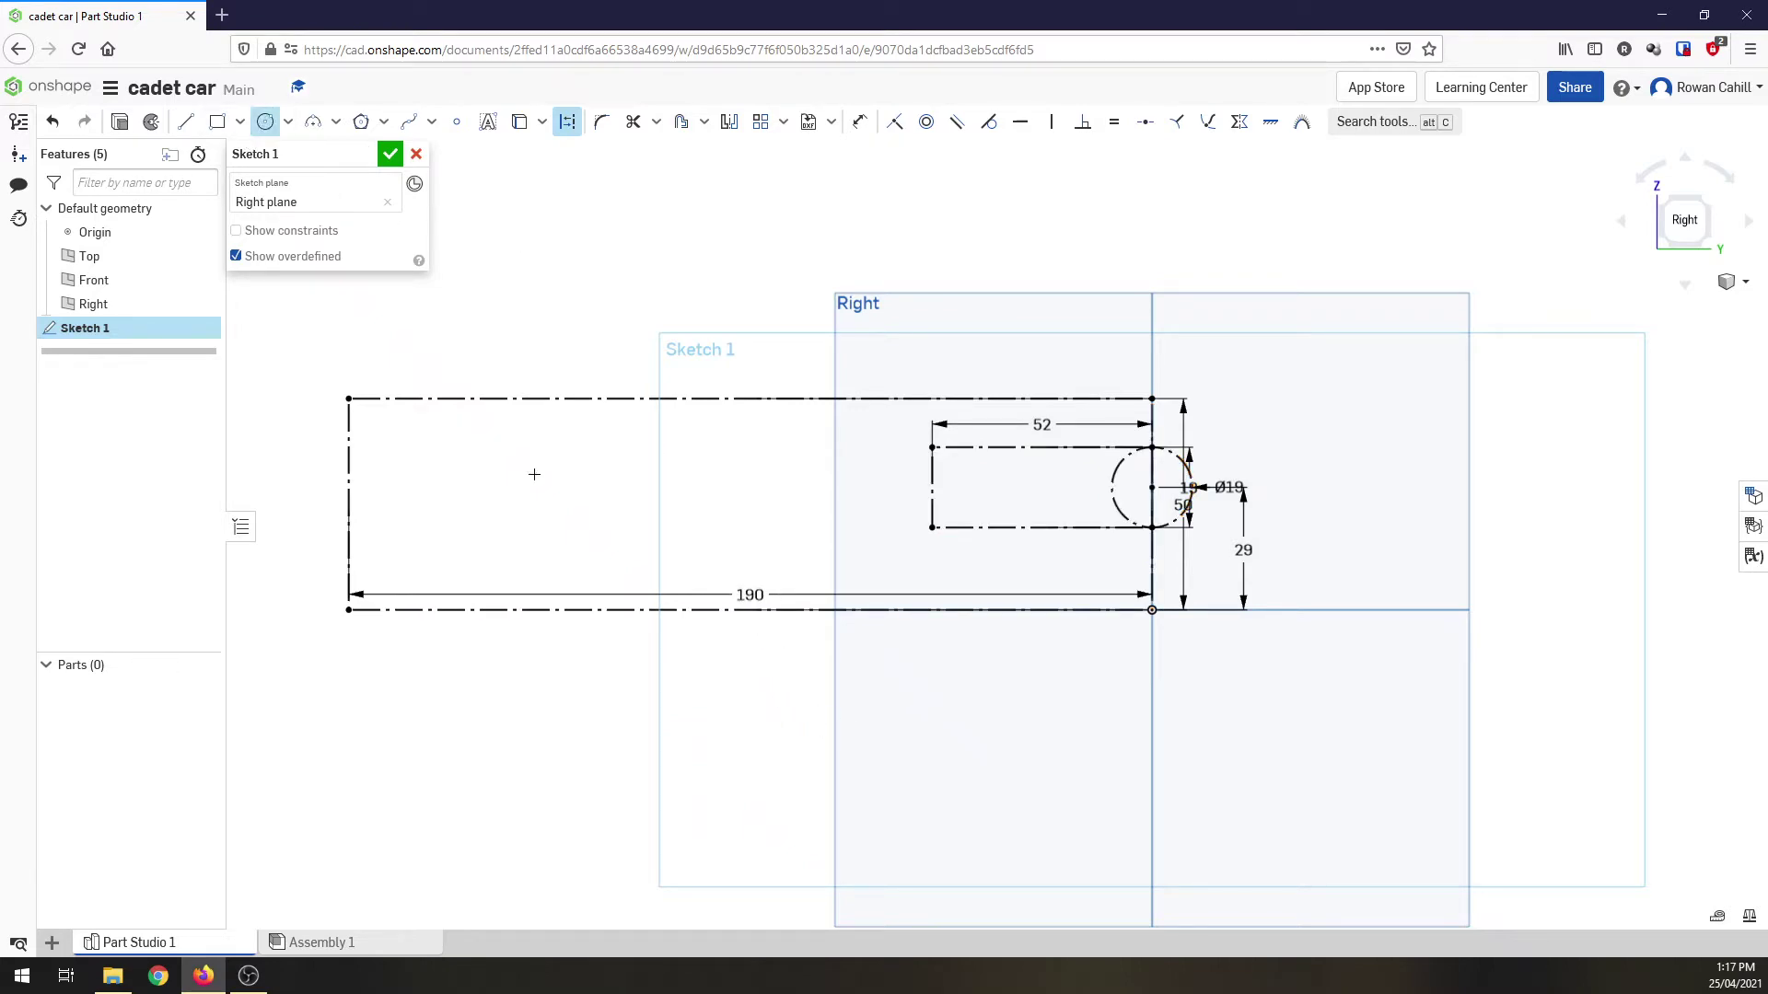
click(1000, 579)
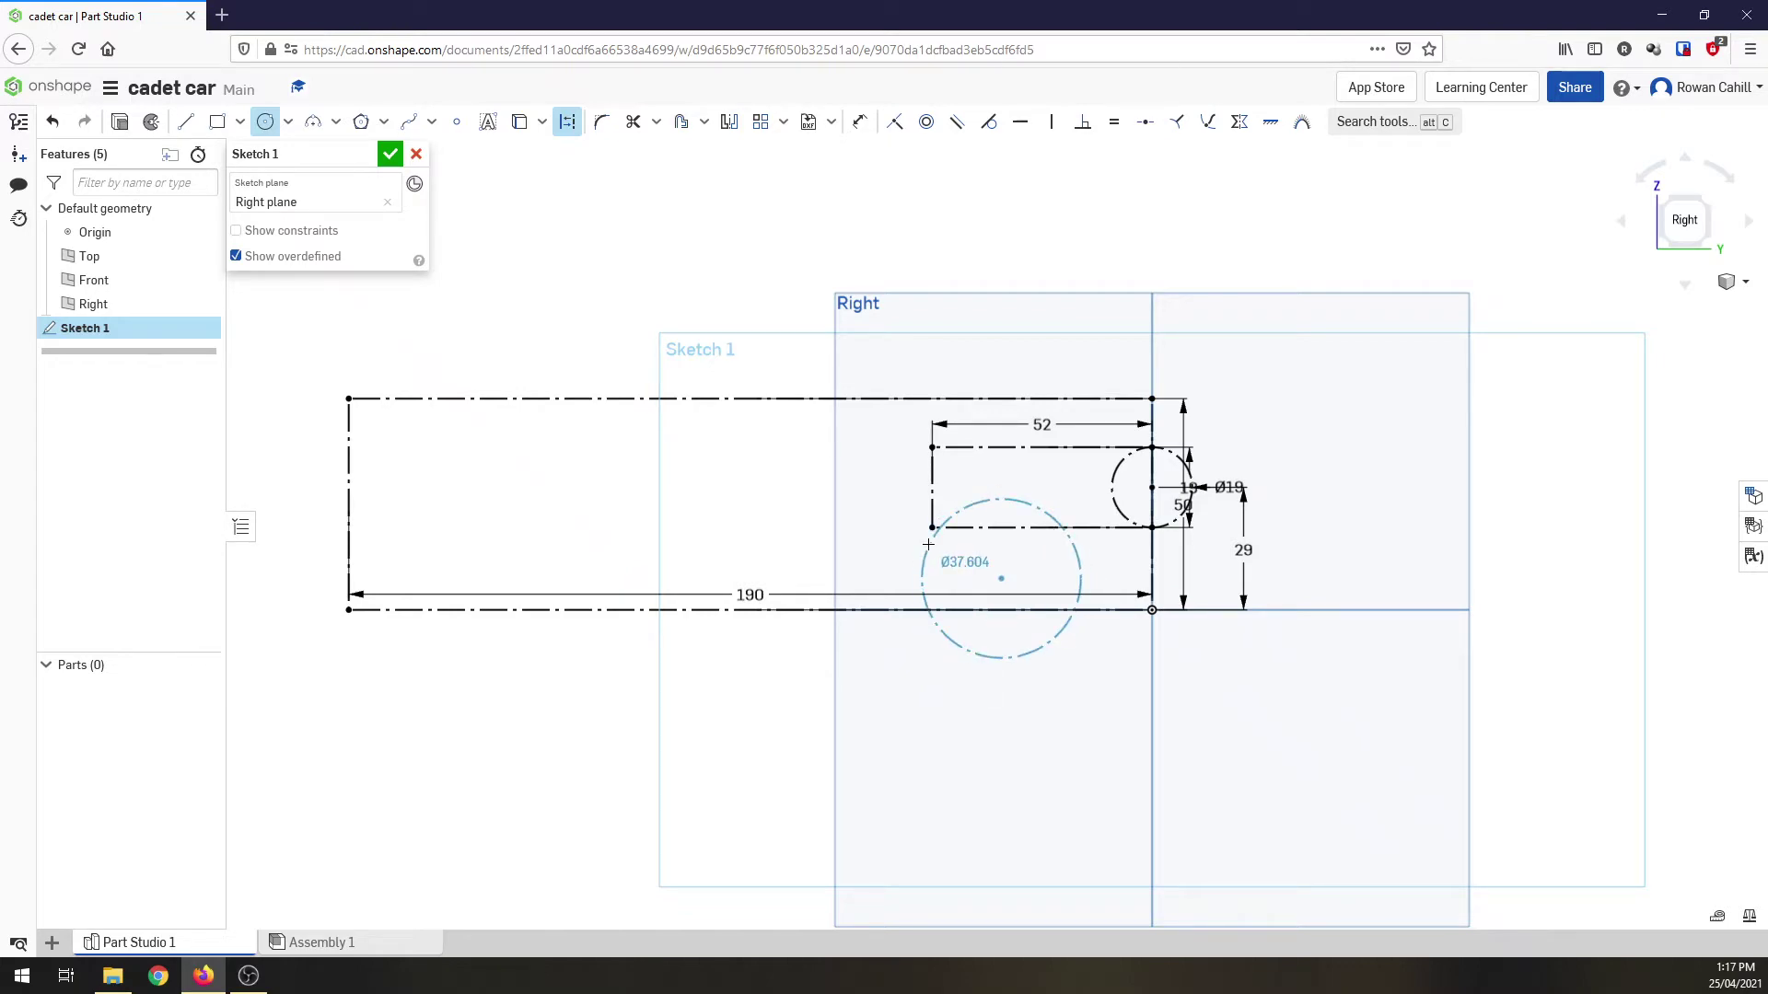
click(928, 544)
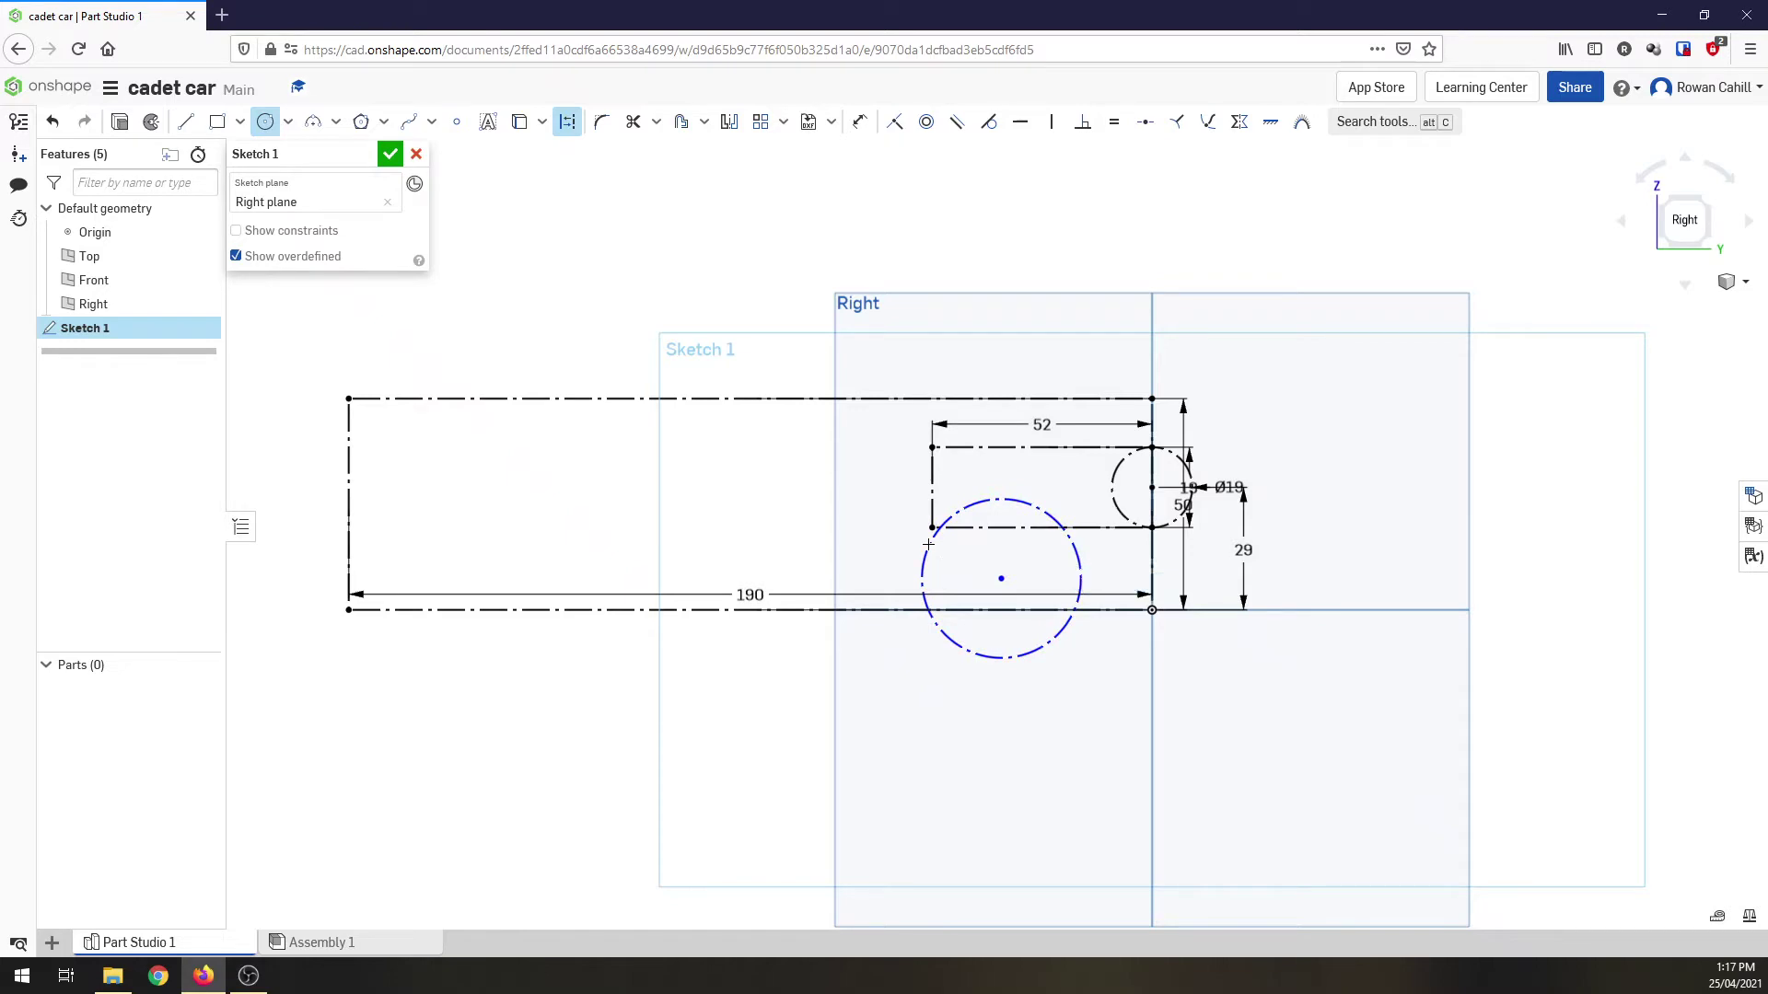
text(33)
key(Return)
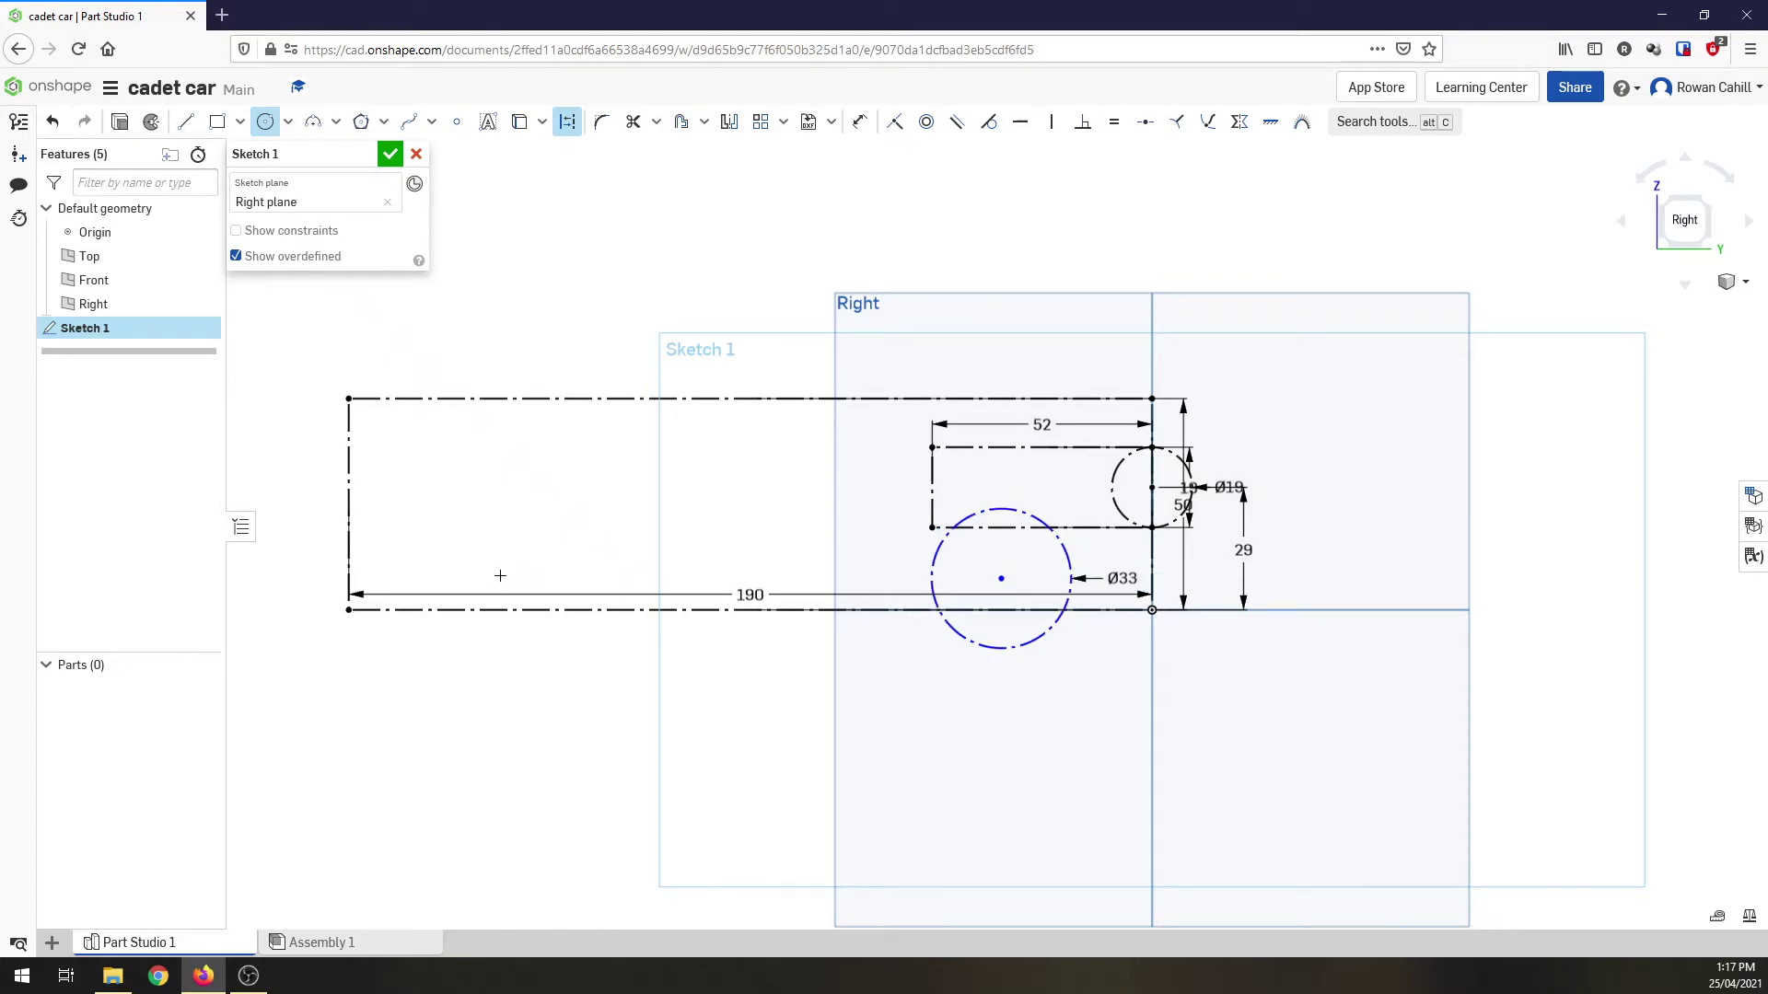
click(534, 577)
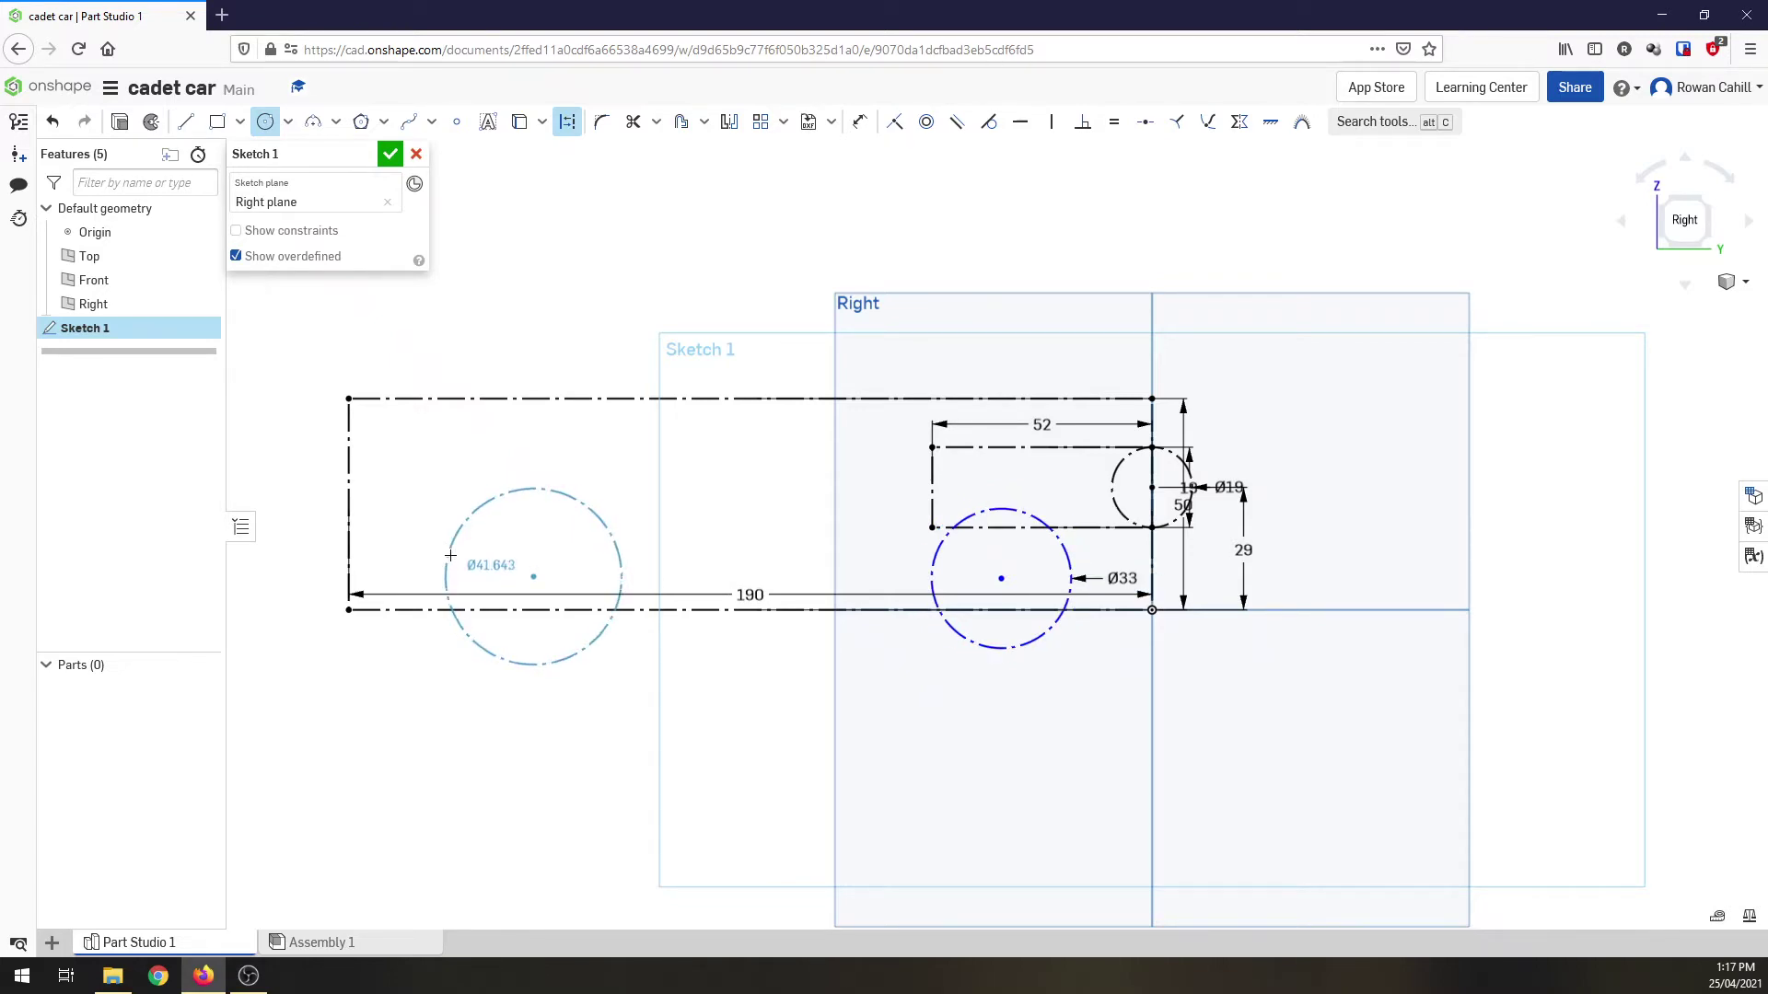
click(450, 555)
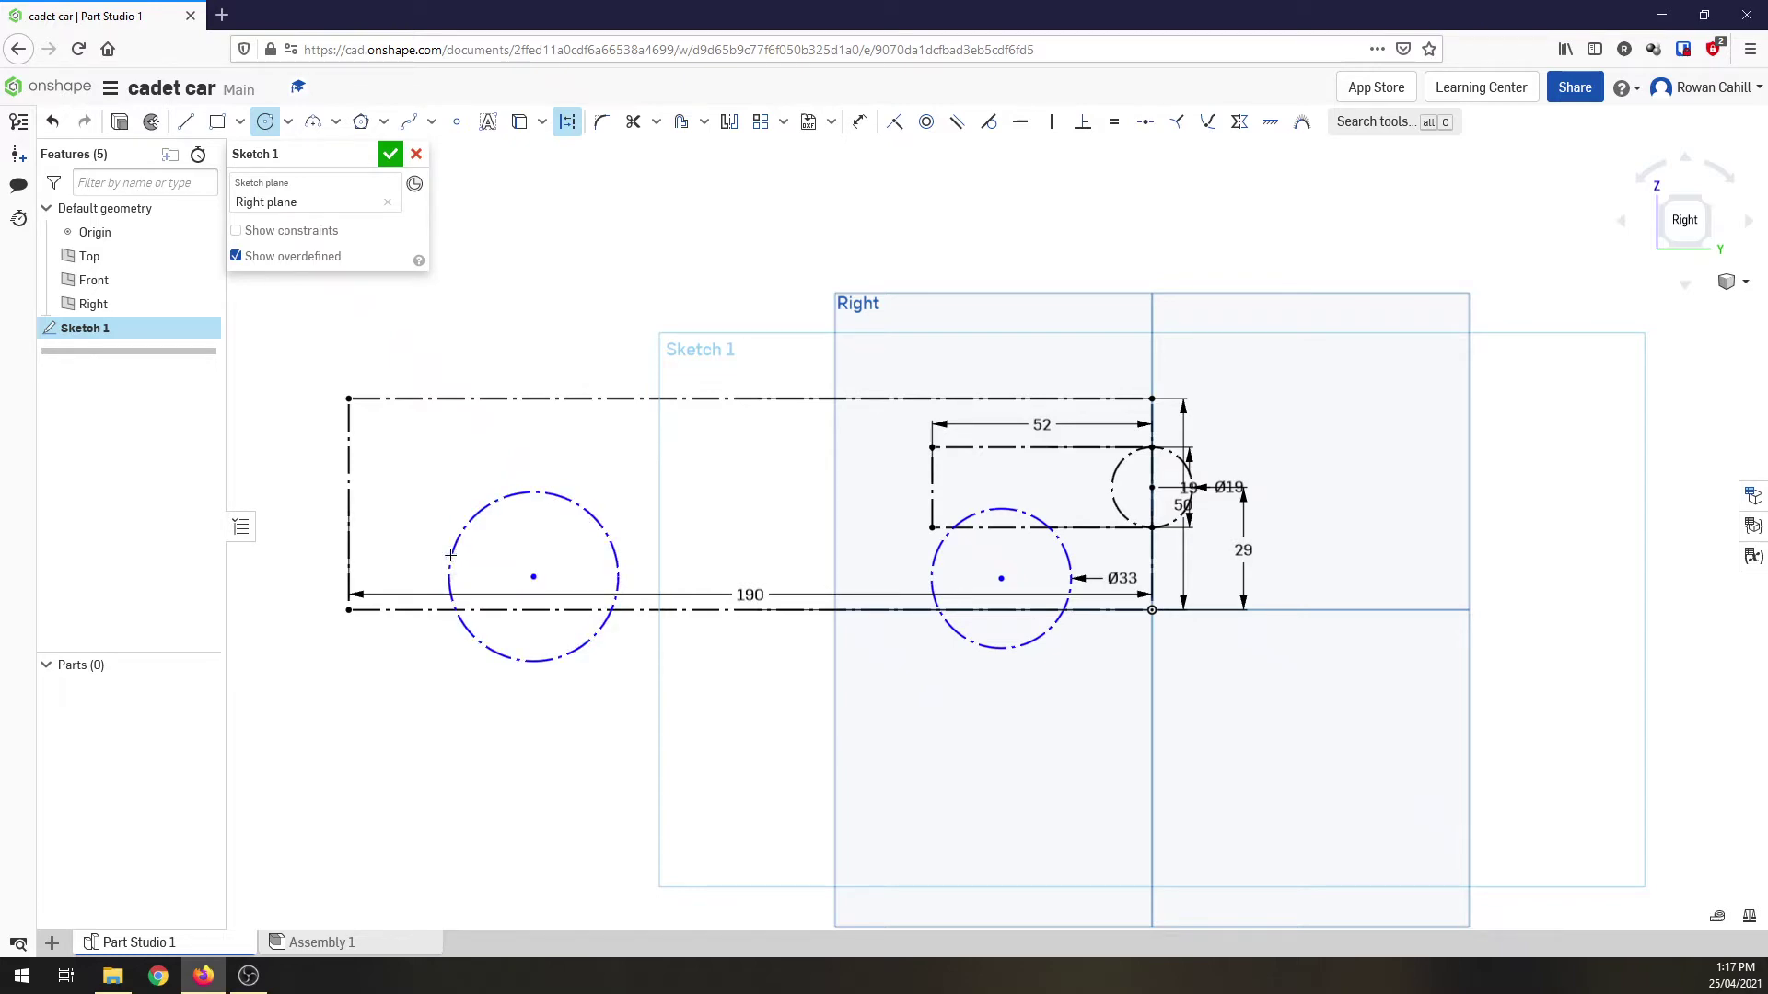
text(33)
key(Return)
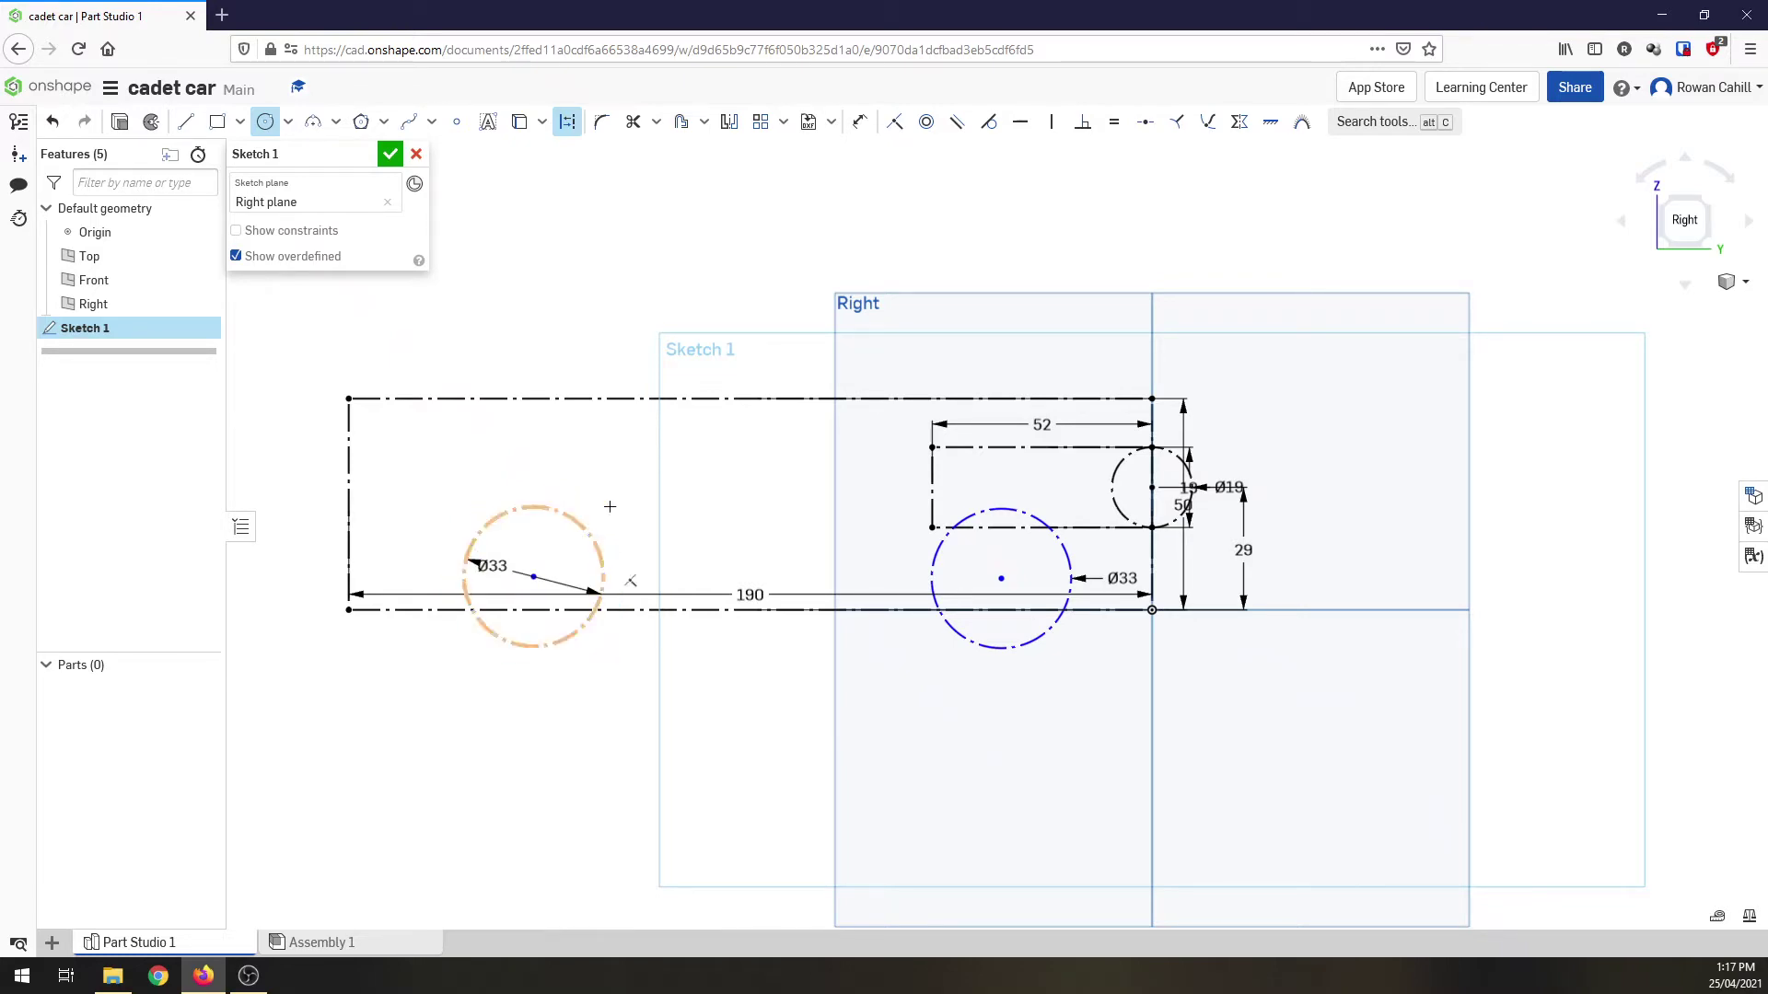
- Dimension the right wheel centre 40 horizontally from the origin
key(d)
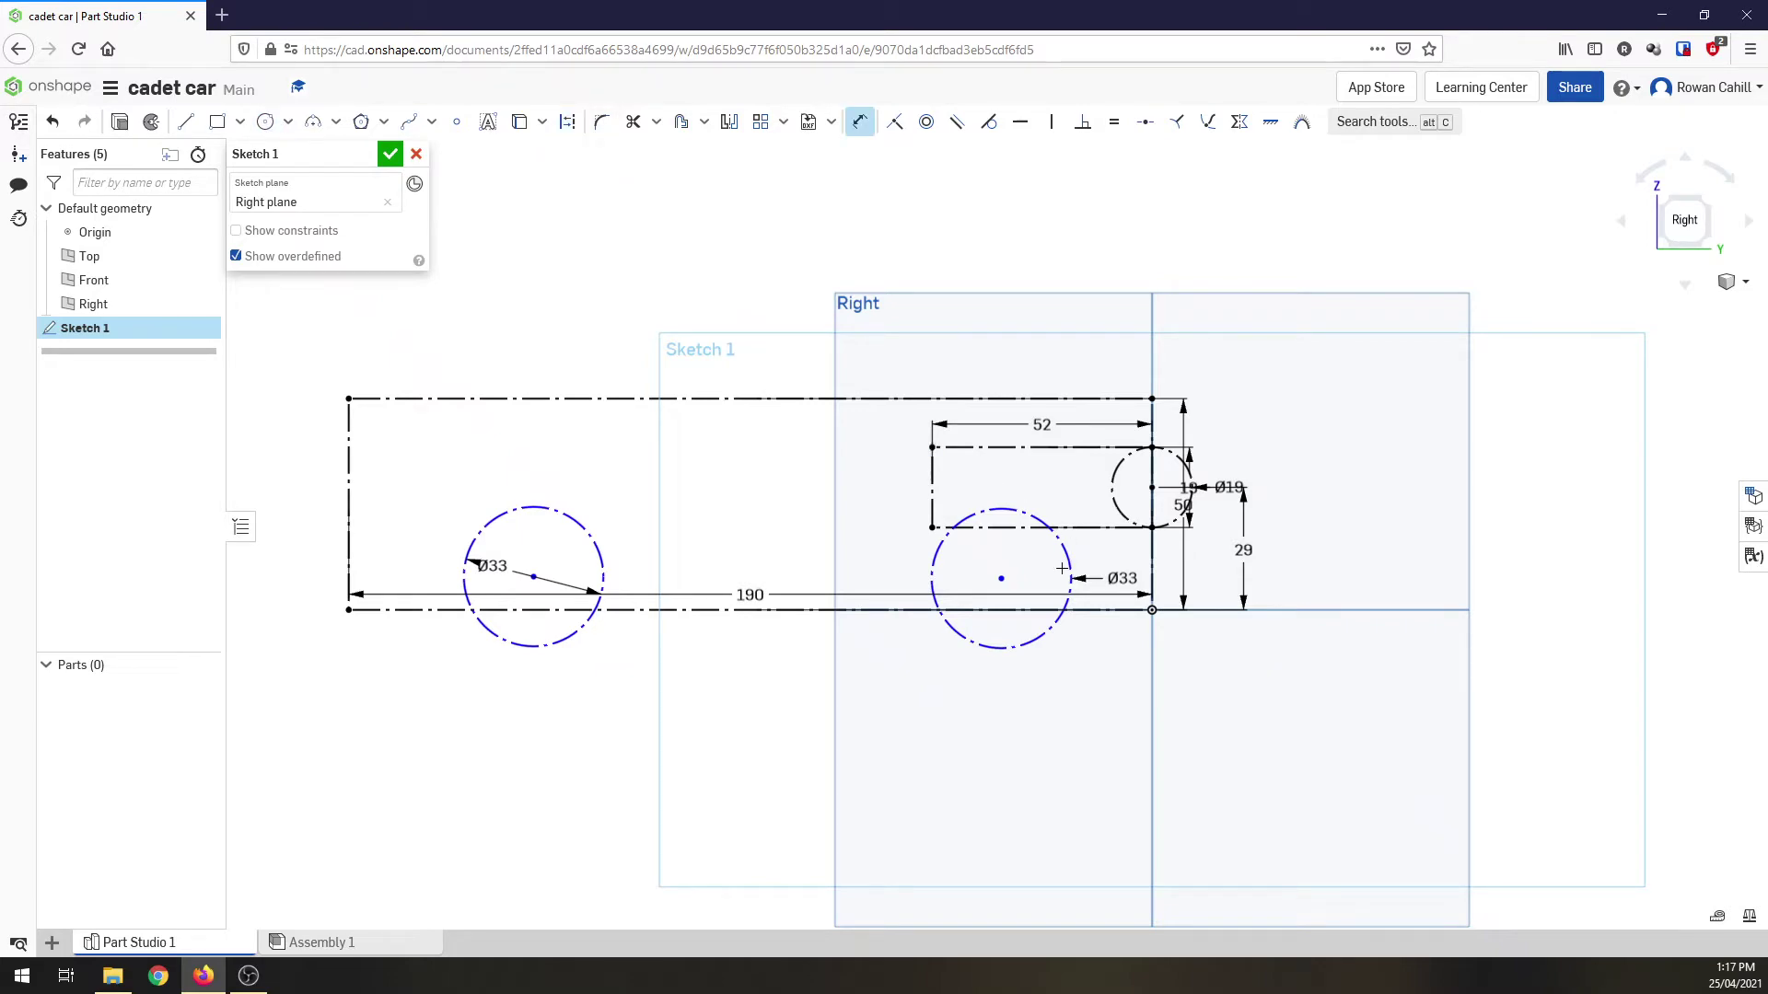
click(1003, 578)
click(1152, 610)
click(1099, 700)
key(Return)
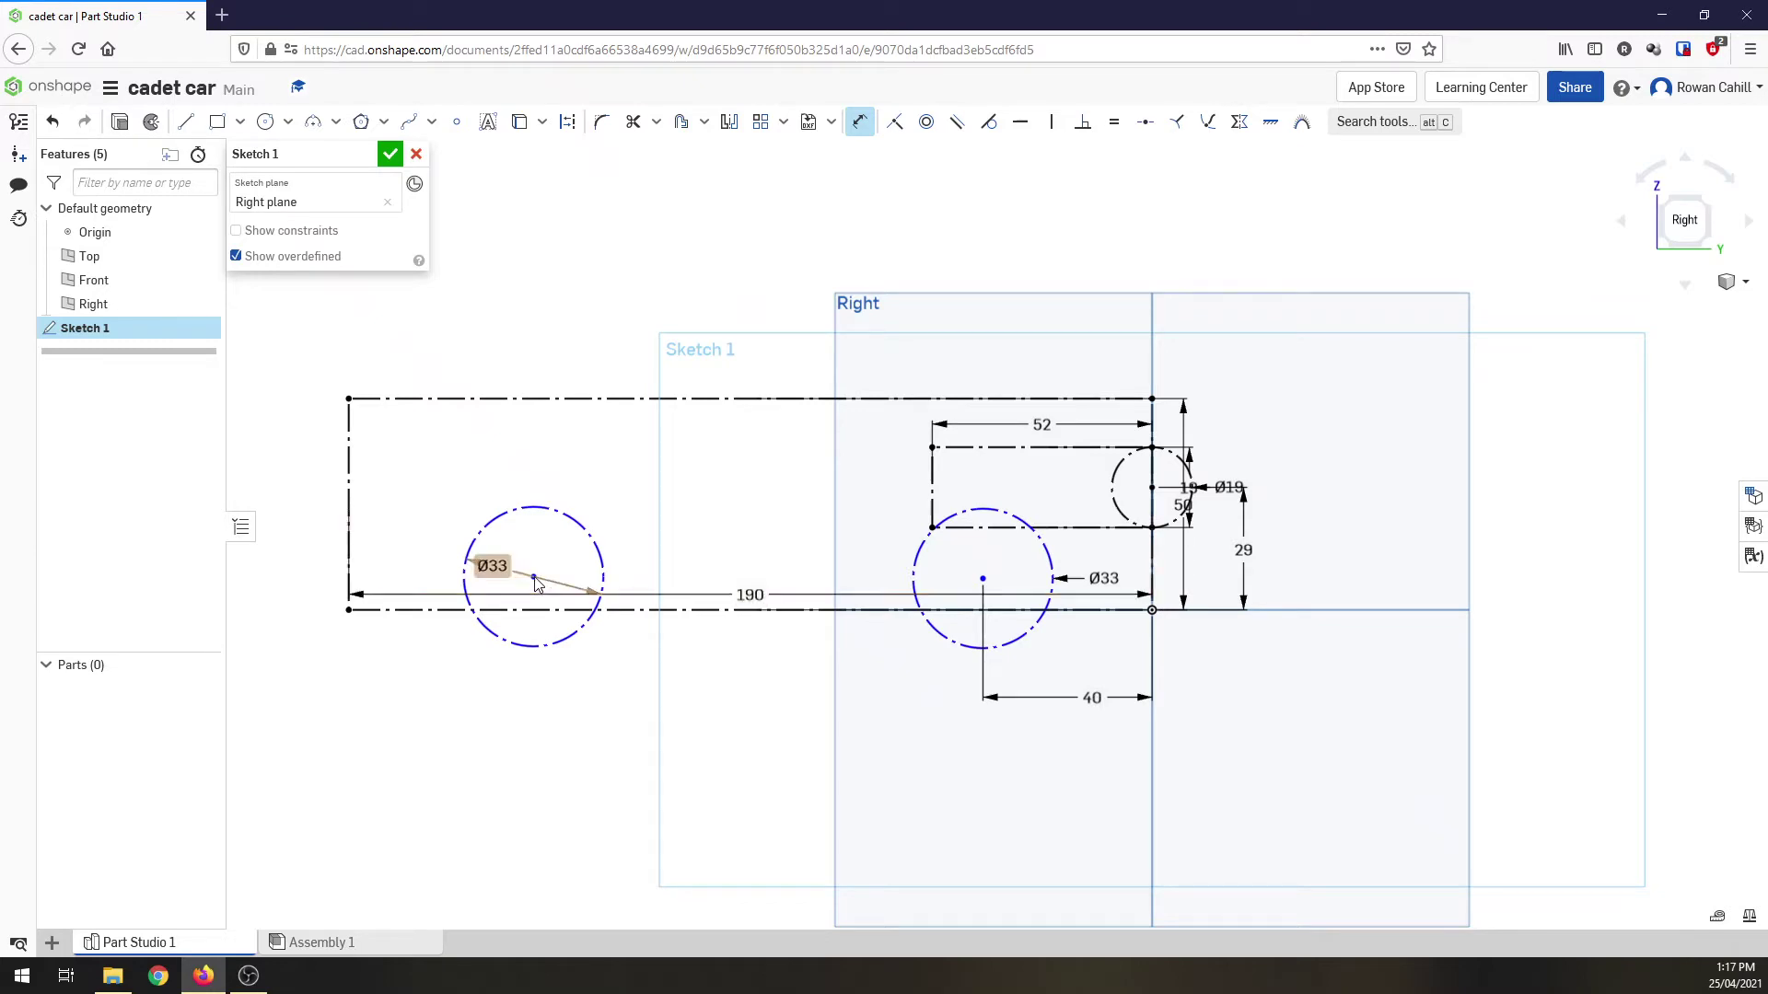
key(Escape)
- Dimension the left wheel centre from the origin and change the value to 150
key(d)
click(1152, 610)
click(533, 576)
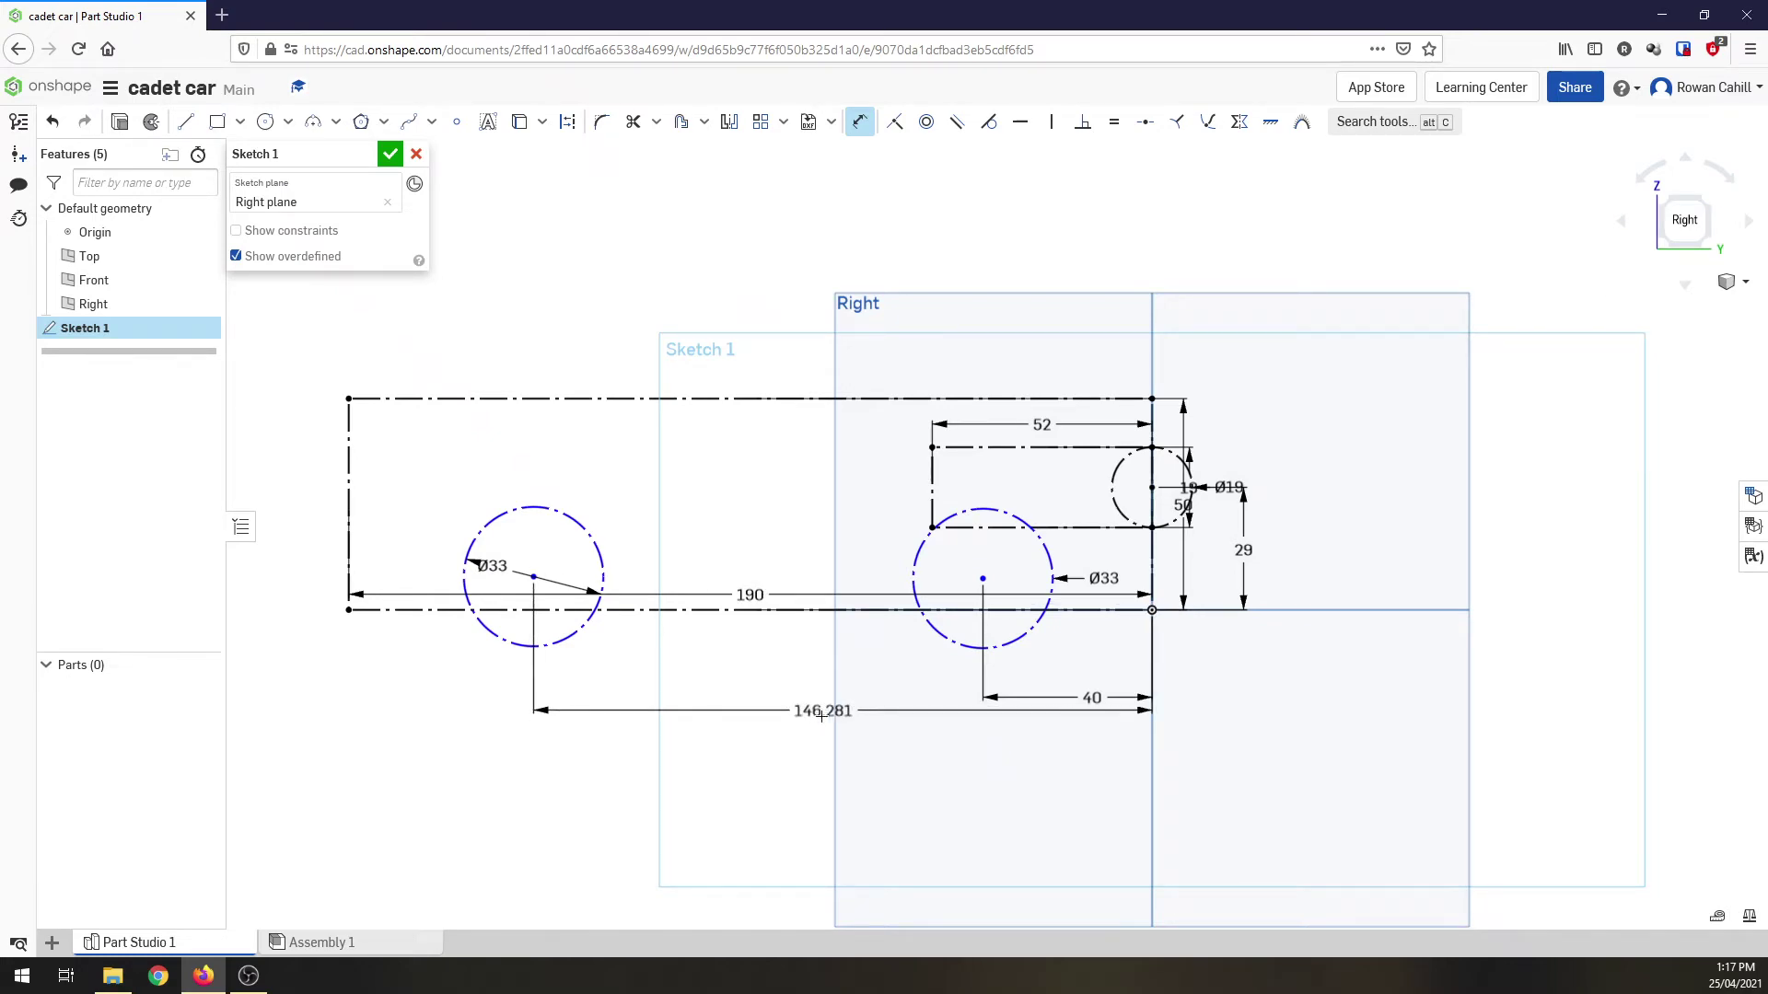
click(823, 725)
click(822, 725)
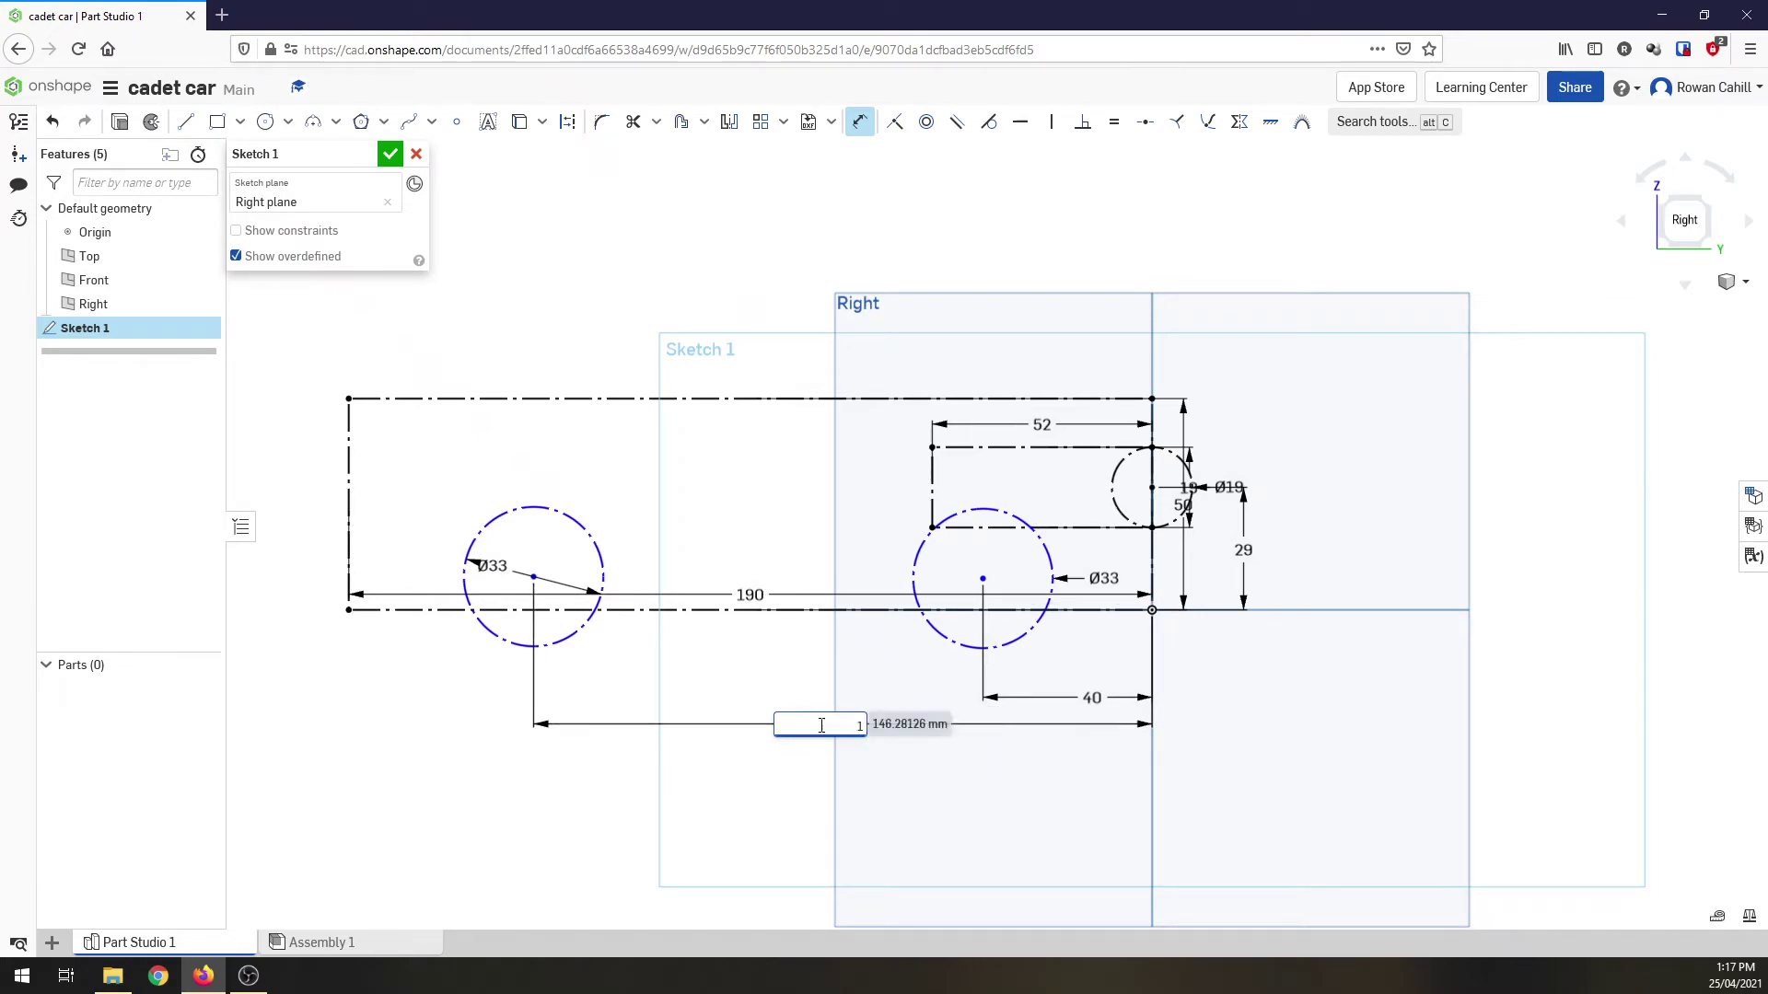
key(Return)
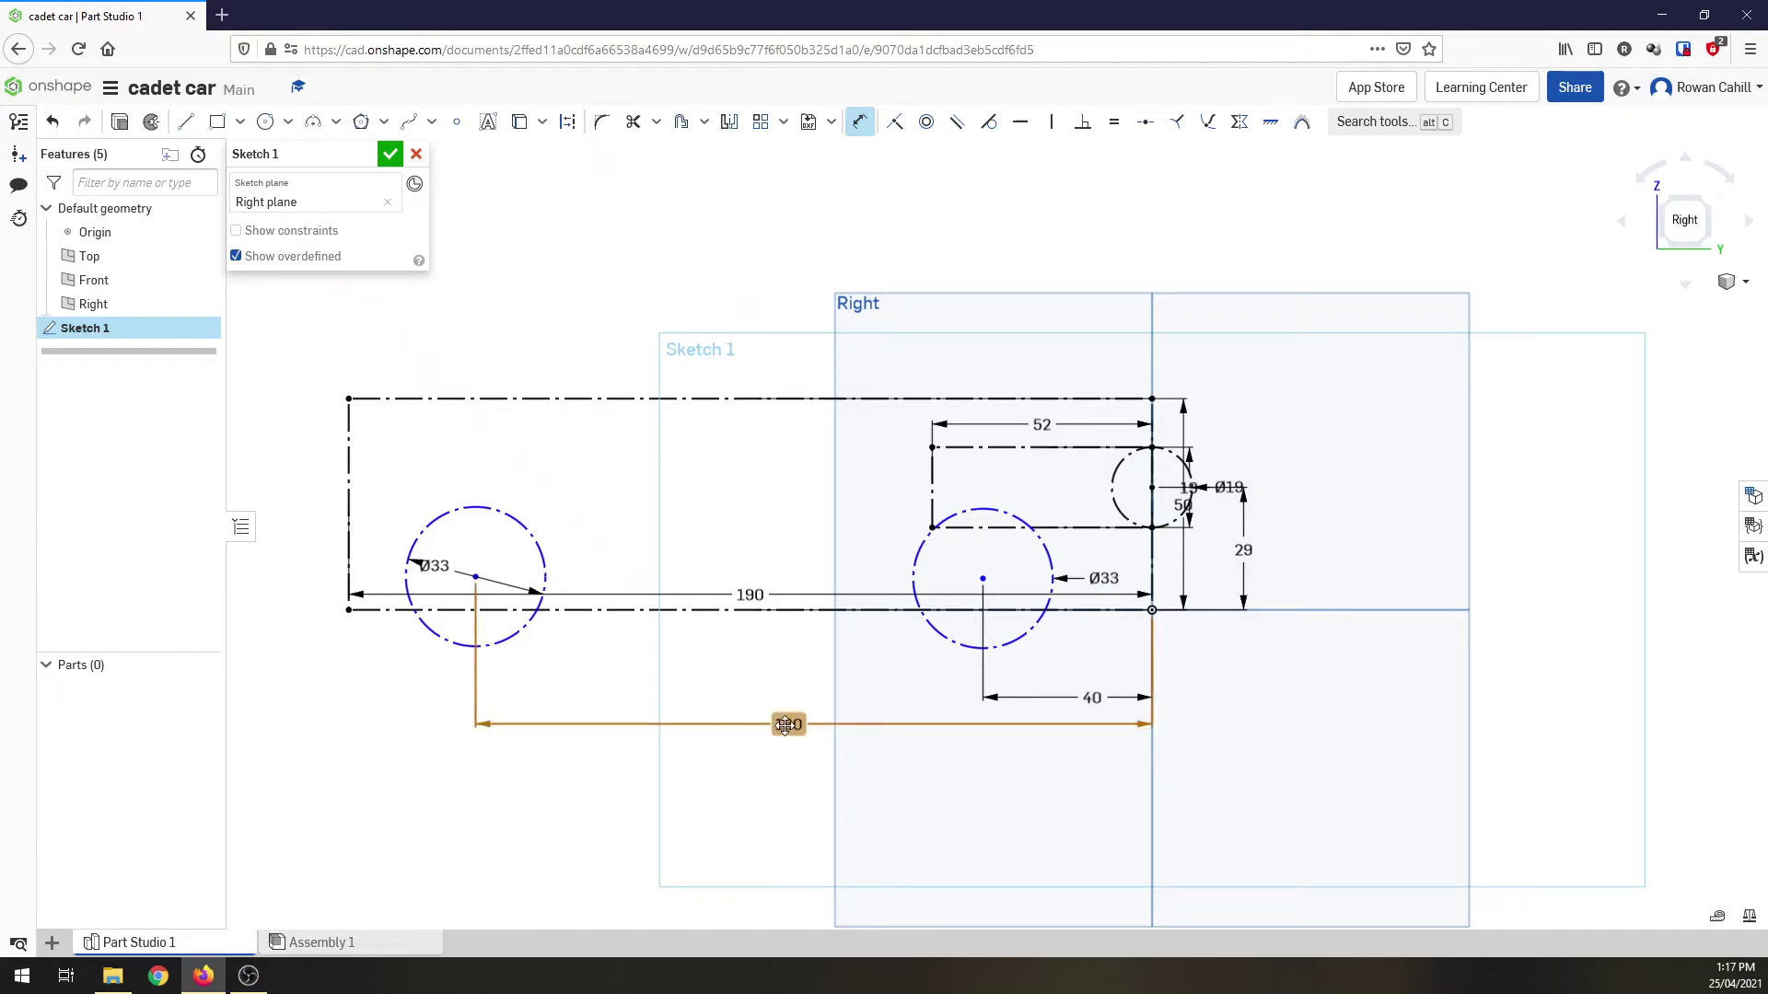
double_click(785, 725)
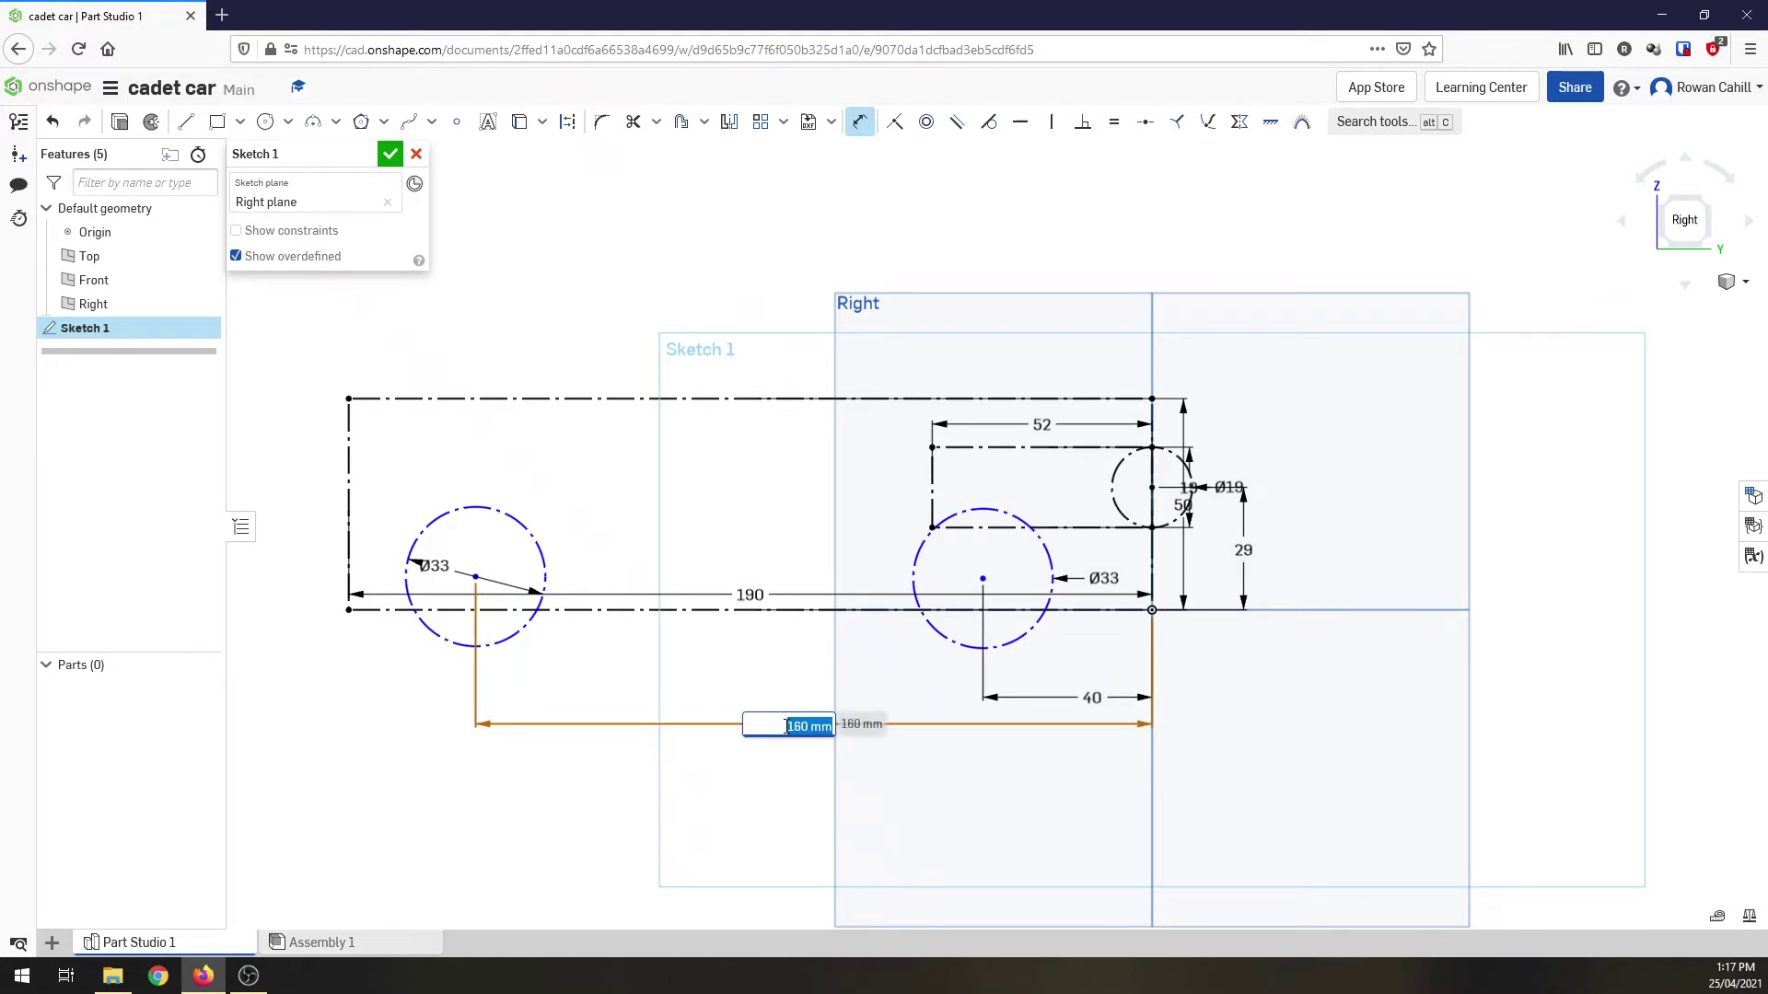
text(150)
key(Return)
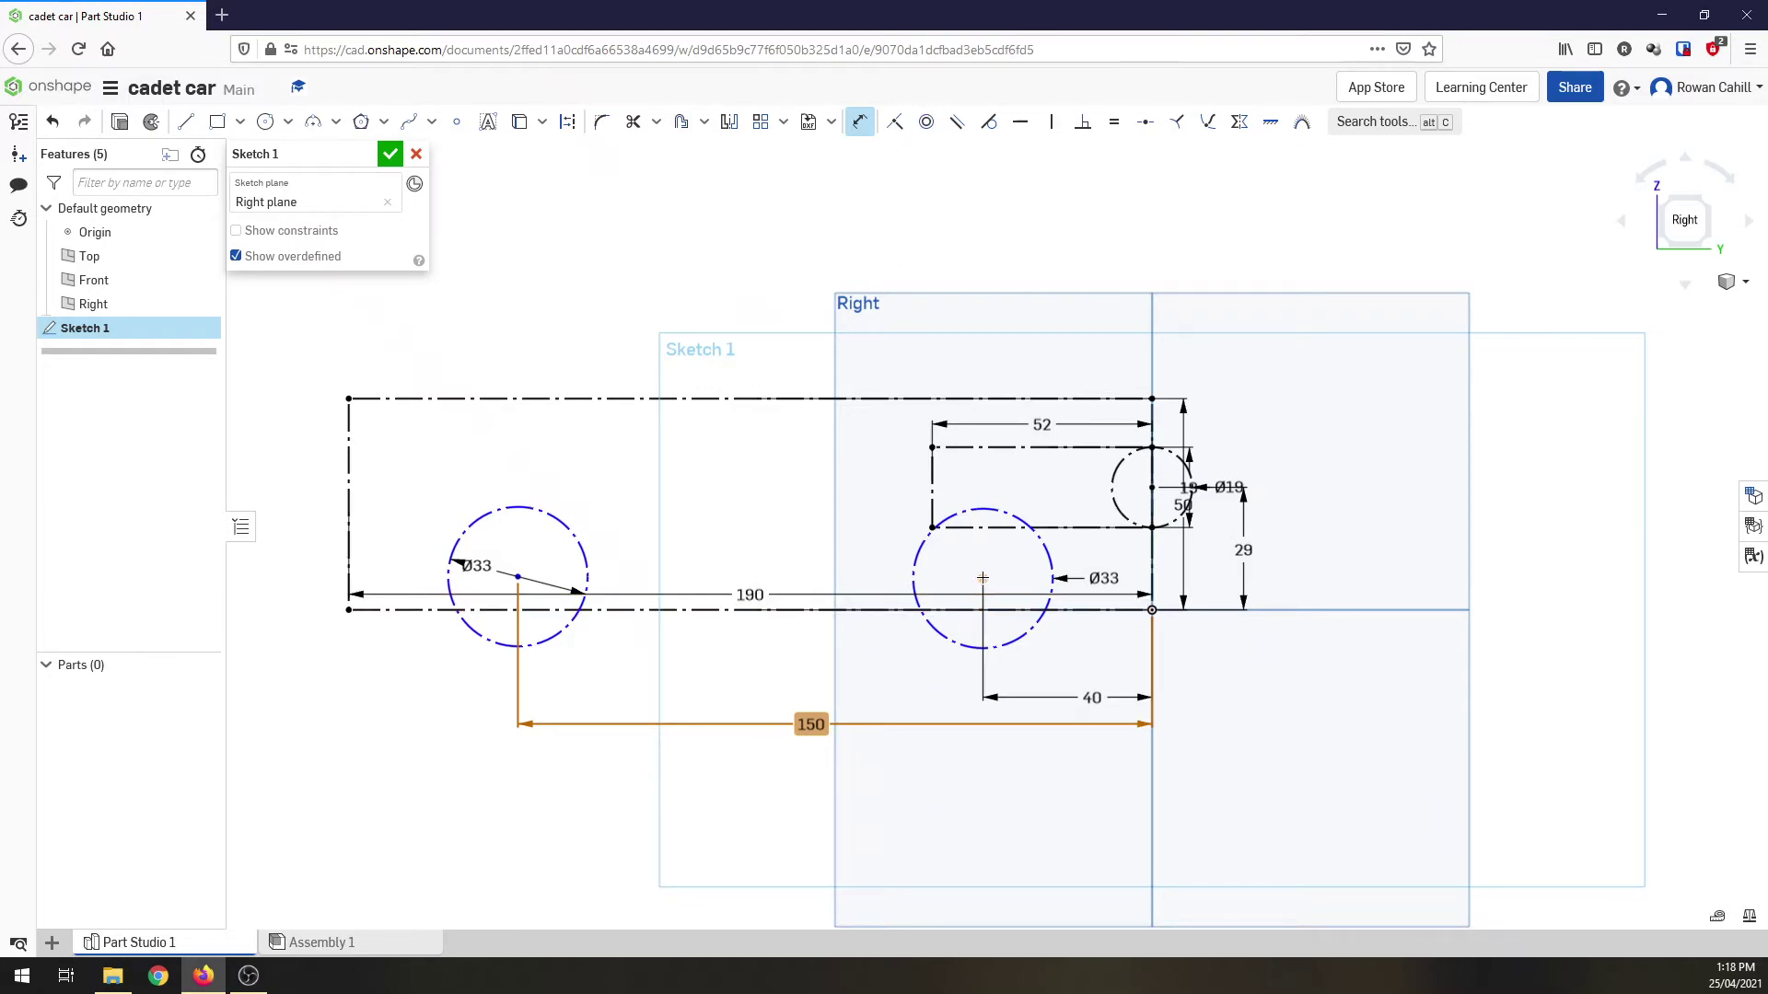
key(Escape)
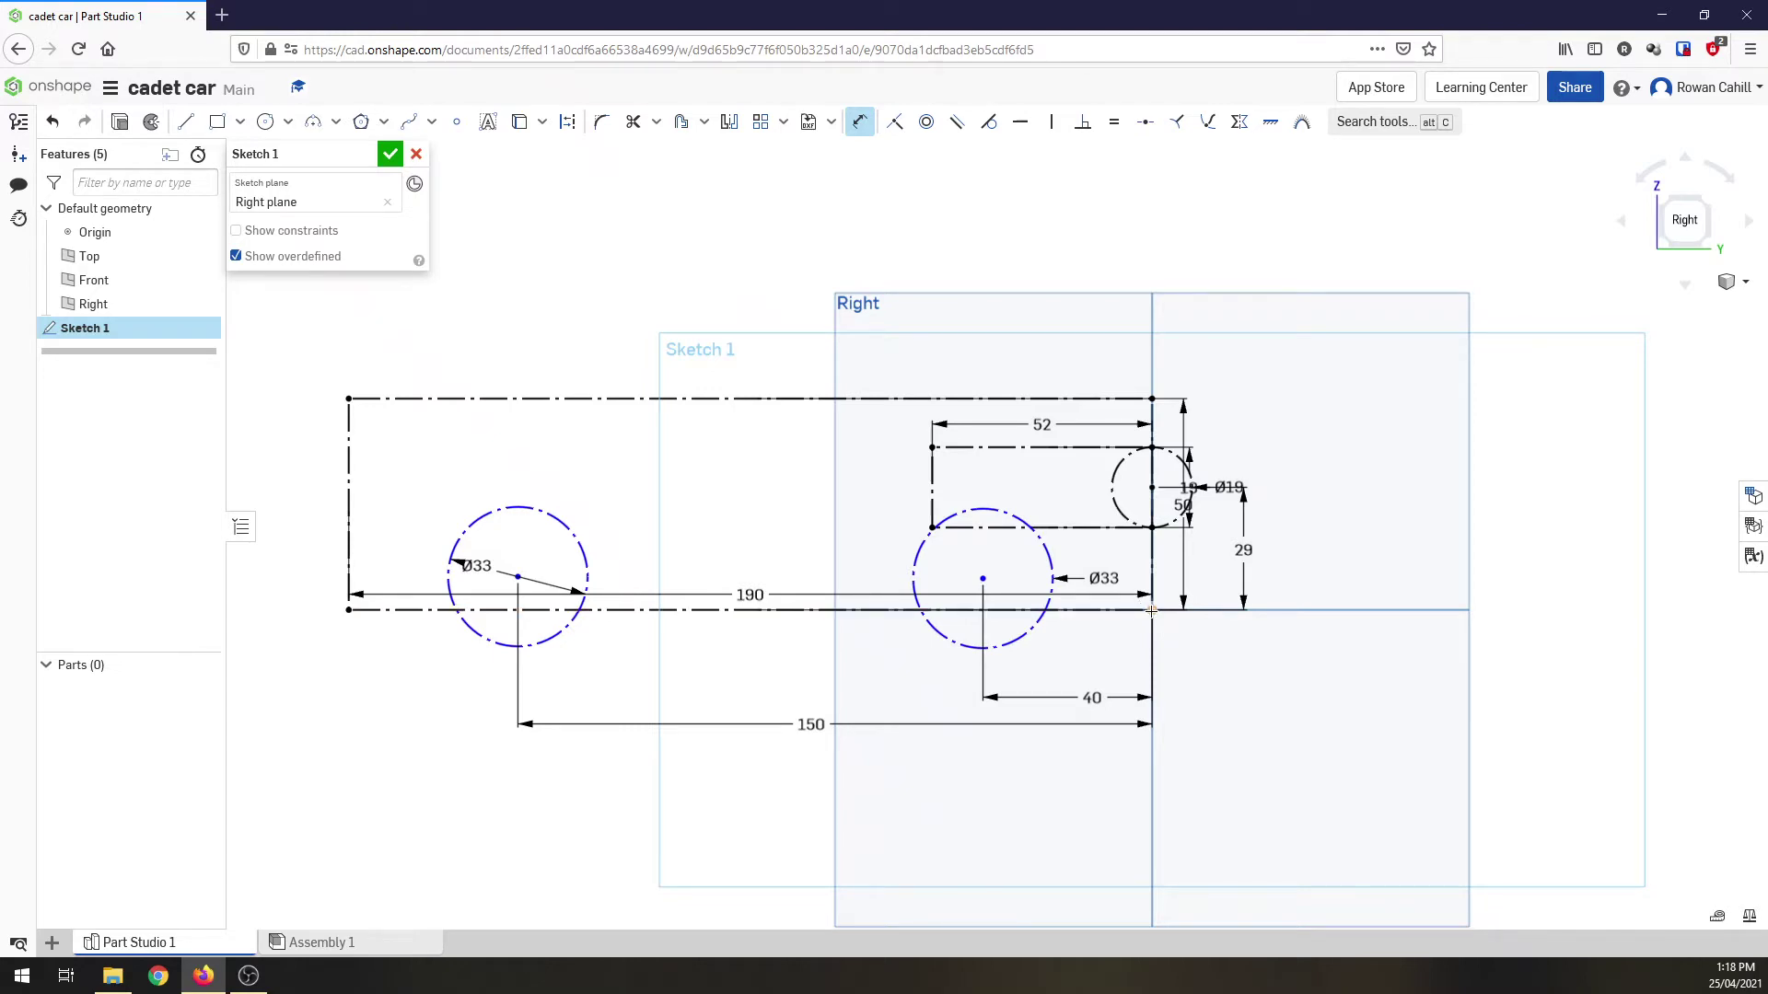
- Dimension the right and left wheel centres each 10 above the body's bottom line
click(983, 578)
click(838, 586)
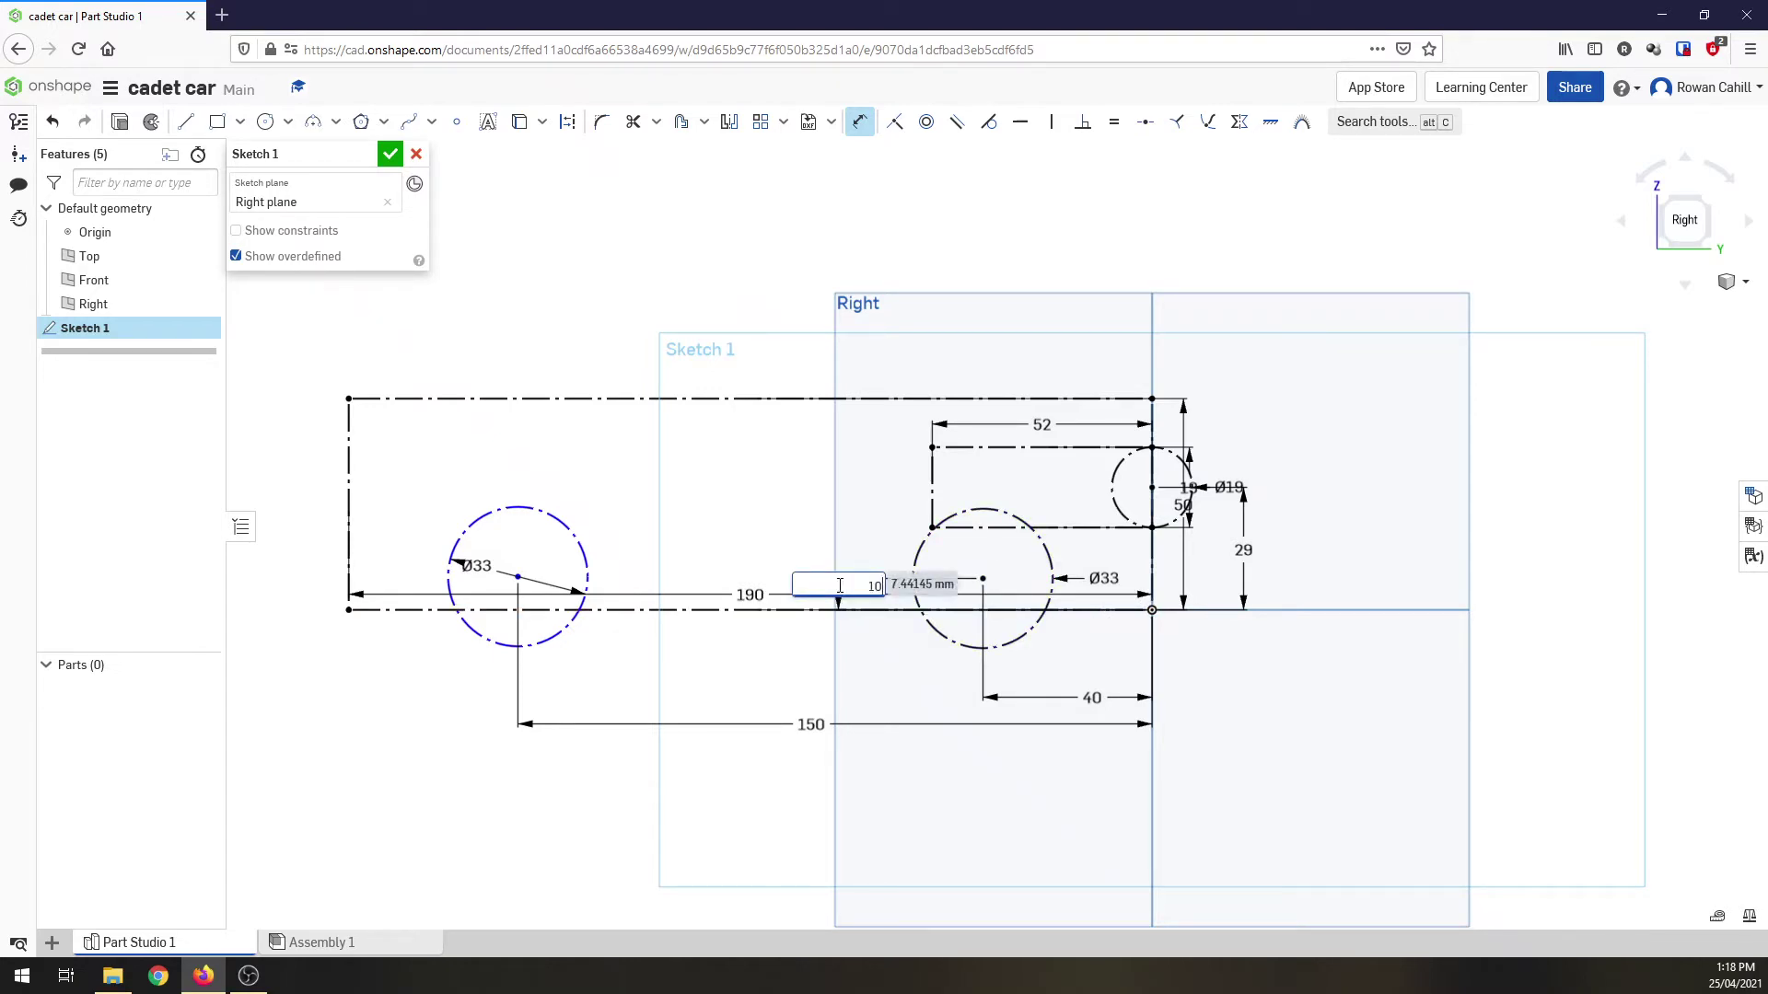
key(Return)
text(10)
key(Return)
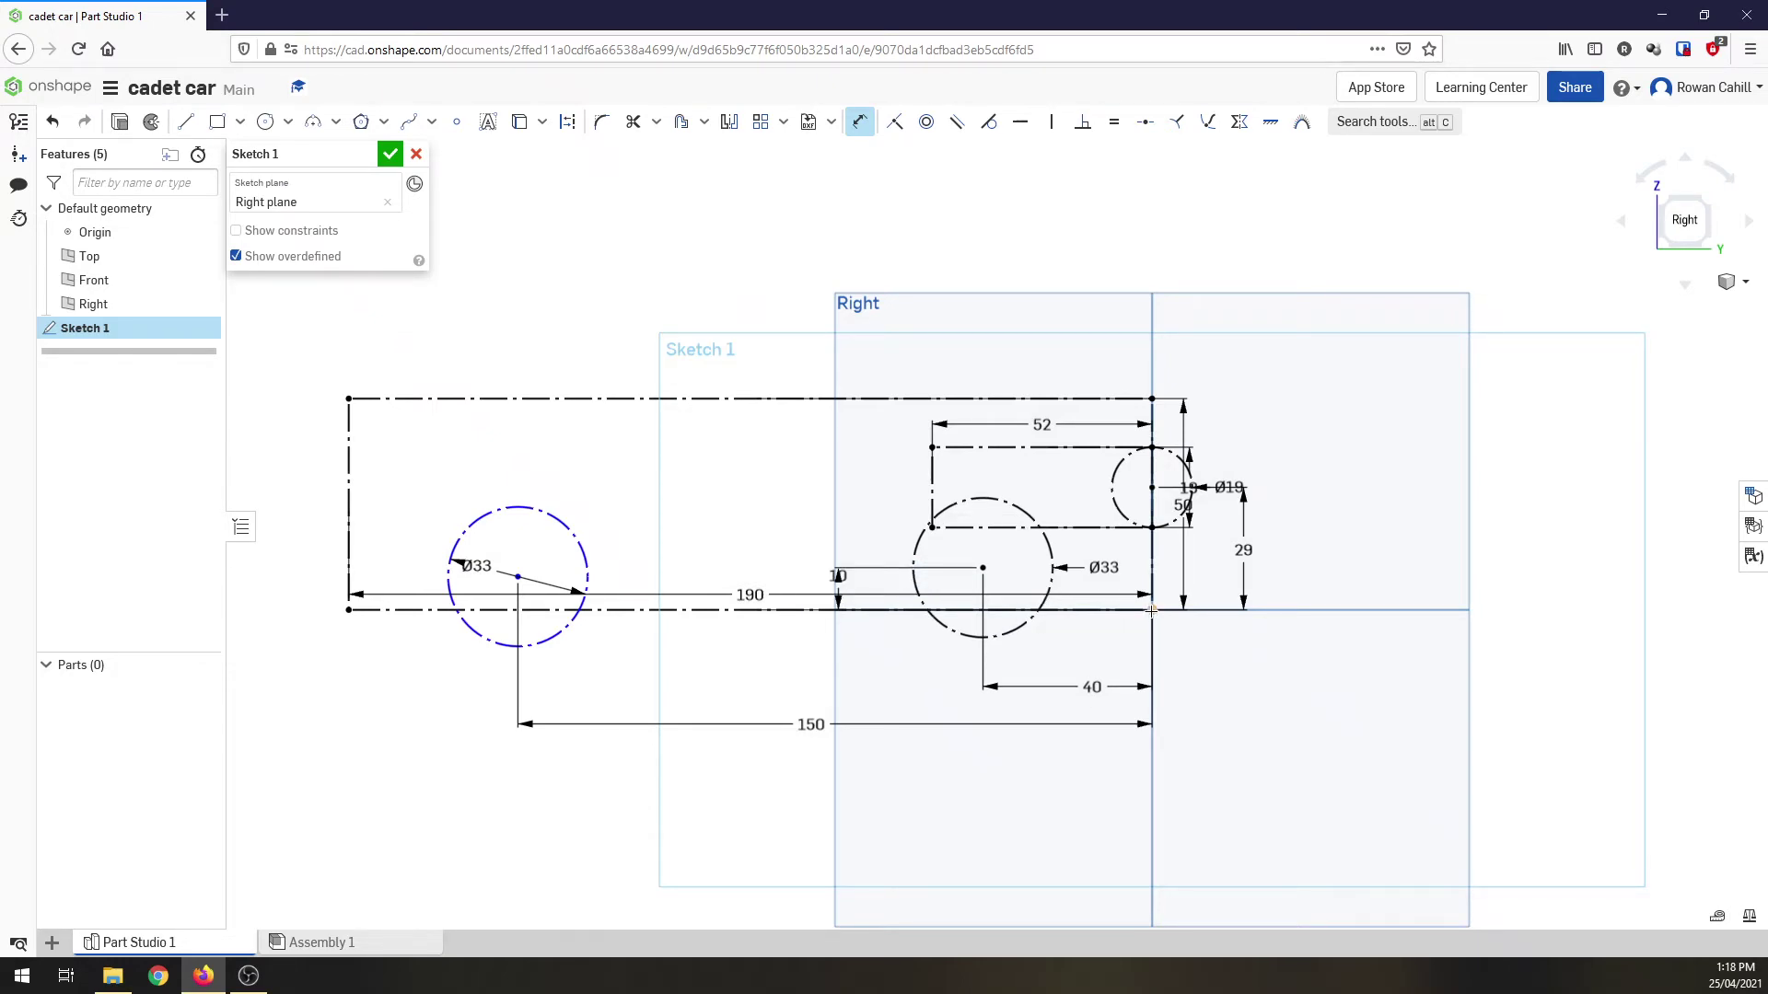
click(517, 577)
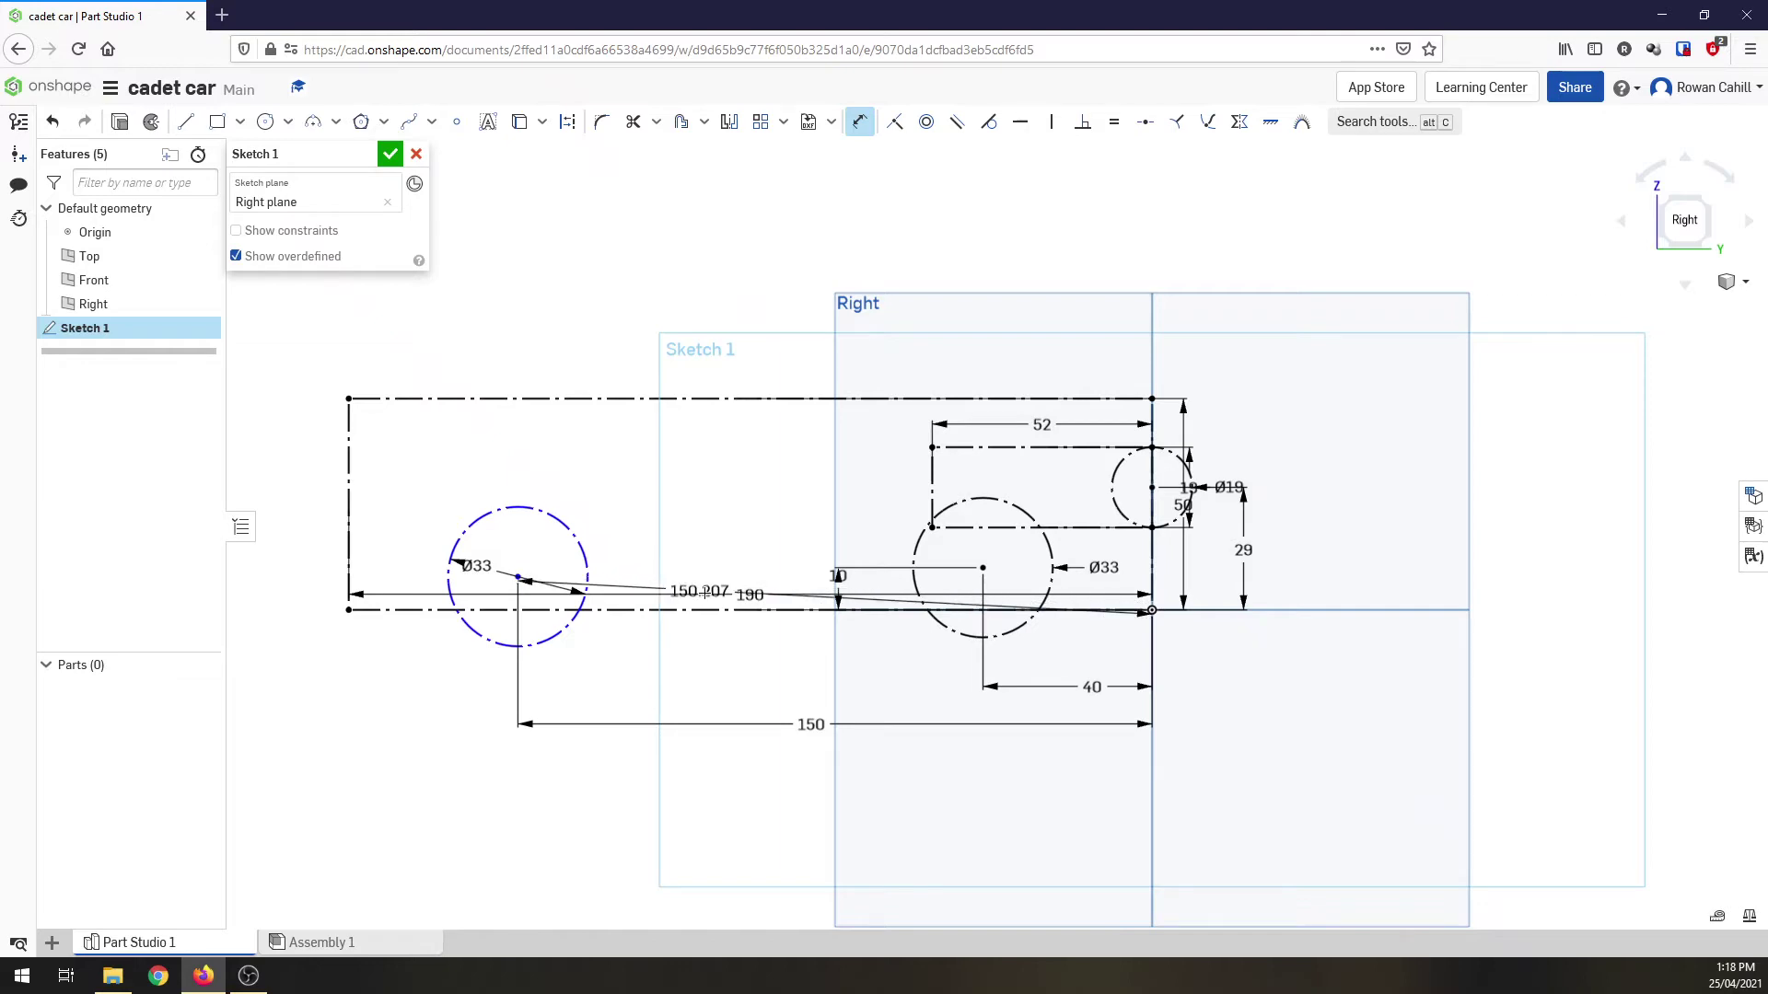
click(718, 538)
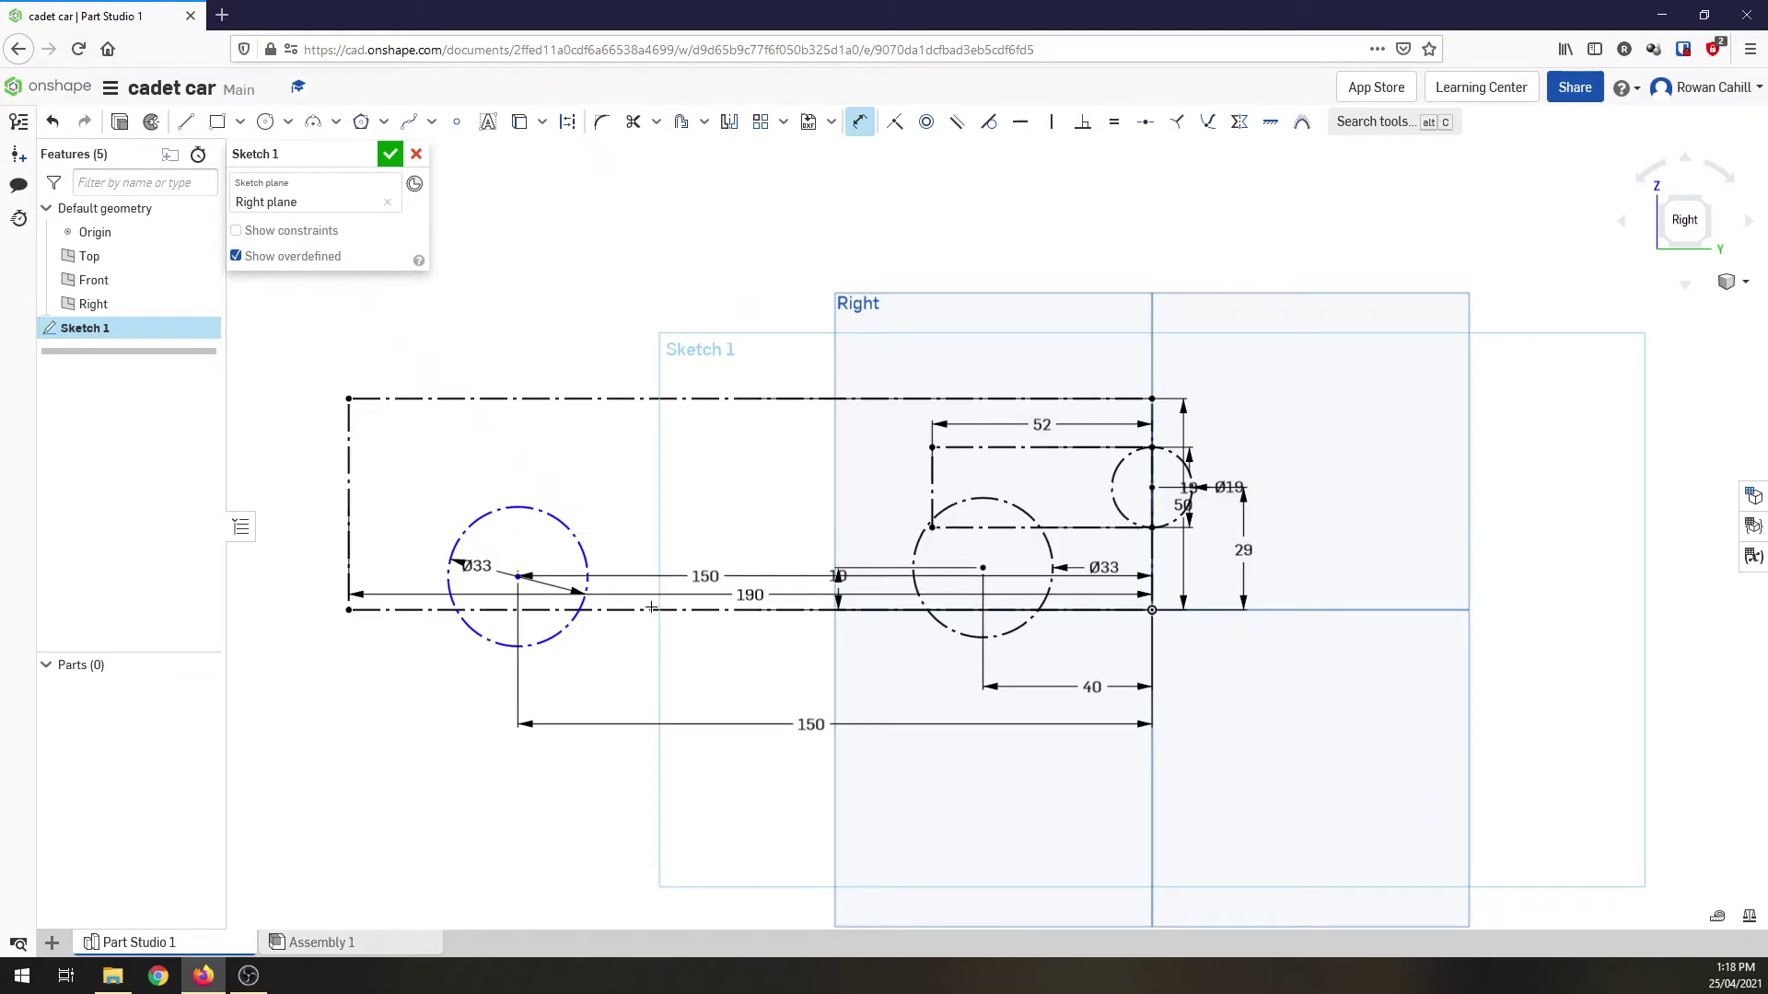
click(599, 609)
click(415, 592)
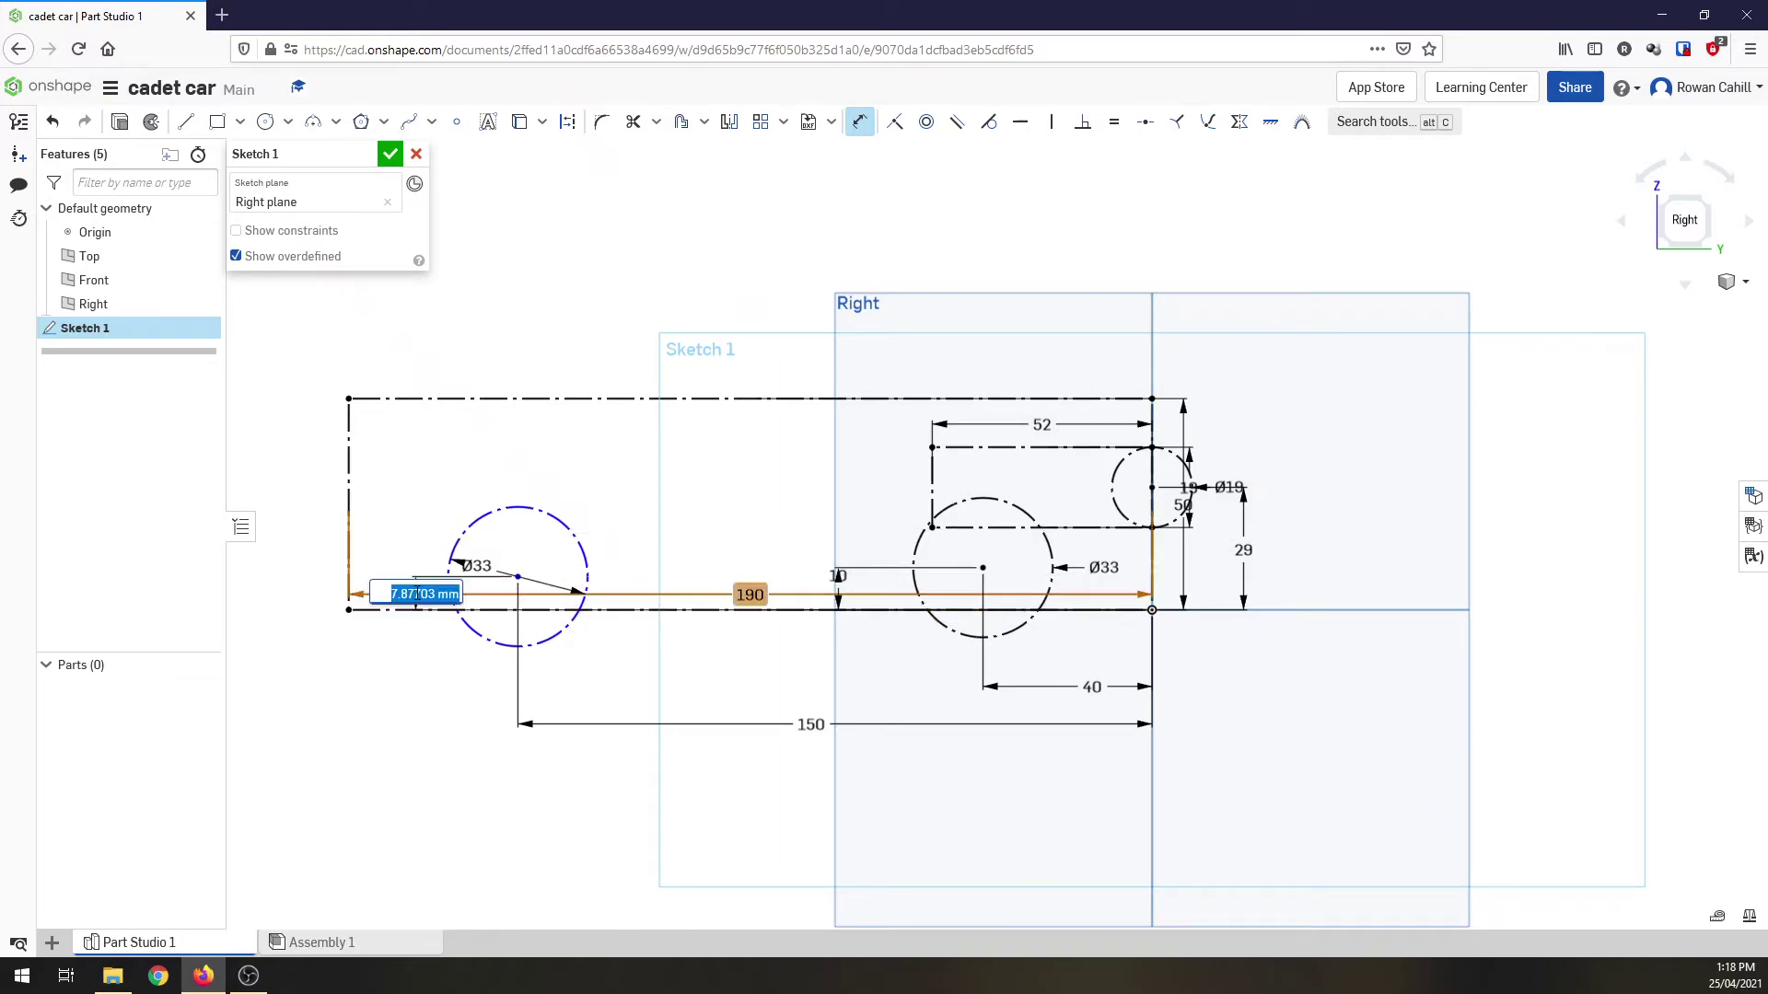
key(Return)
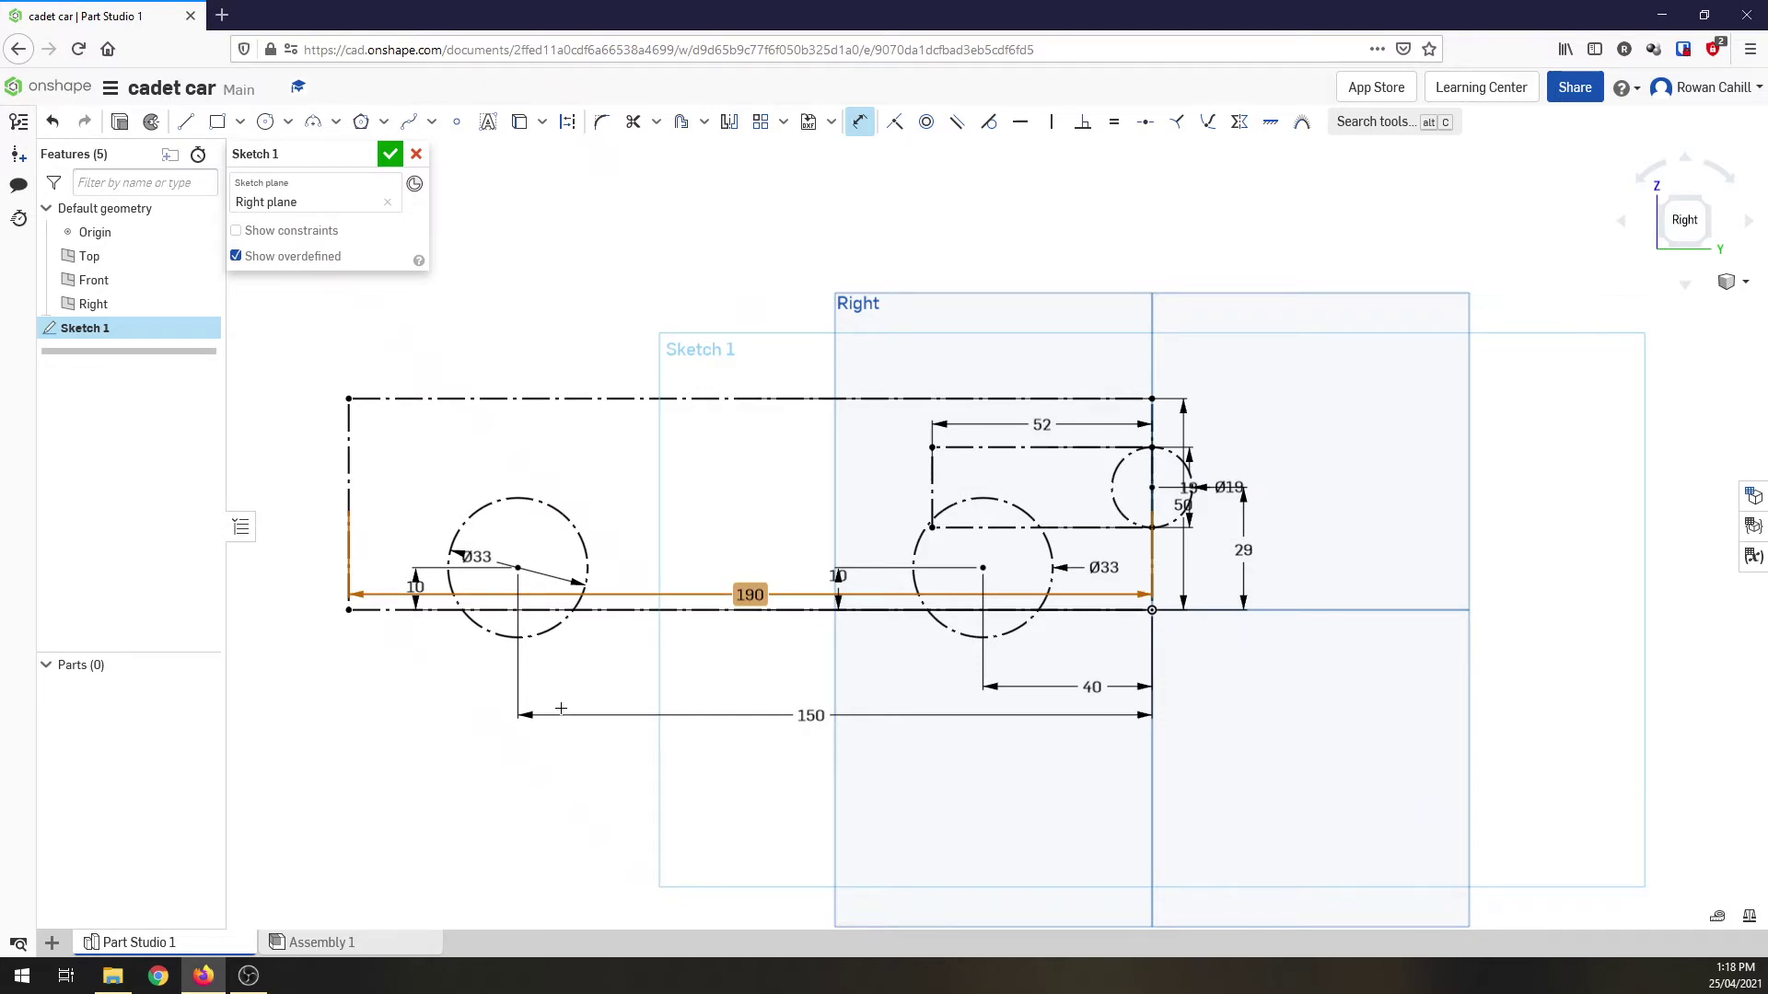
- Draw a construction line along the body's bottom from its left edge to its right edge
click(186, 122)
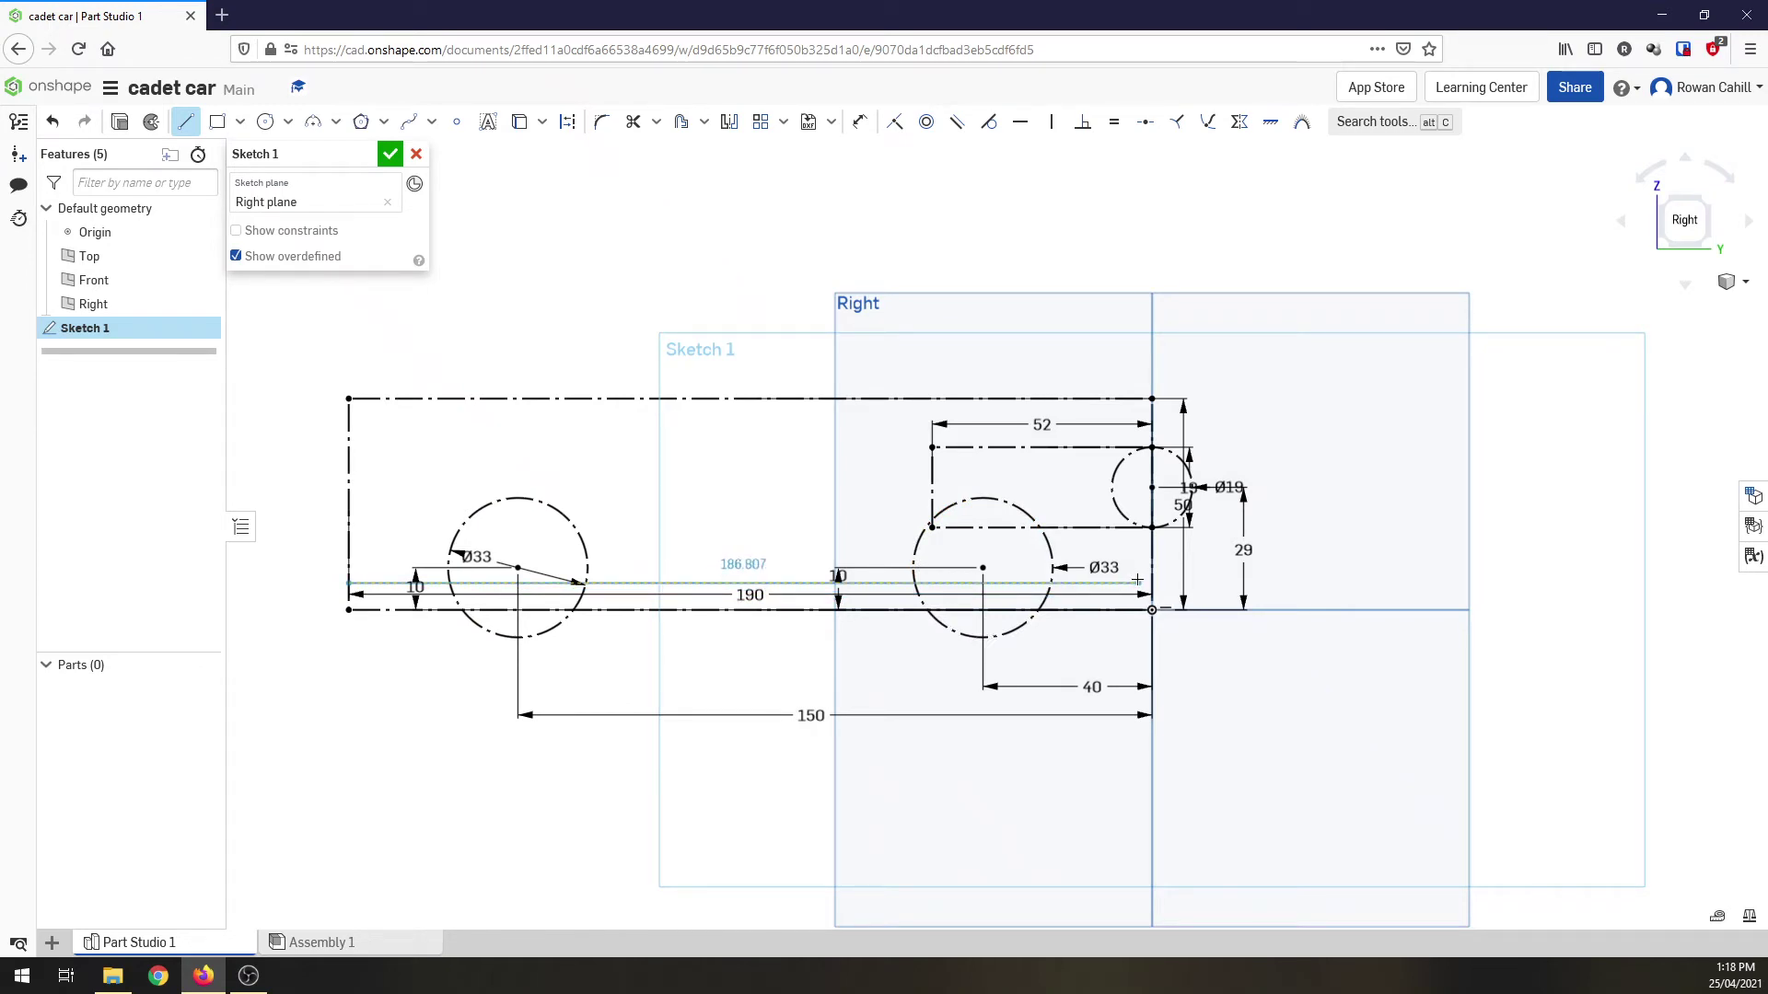
key(Escape)
click(568, 122)
click(185, 122)
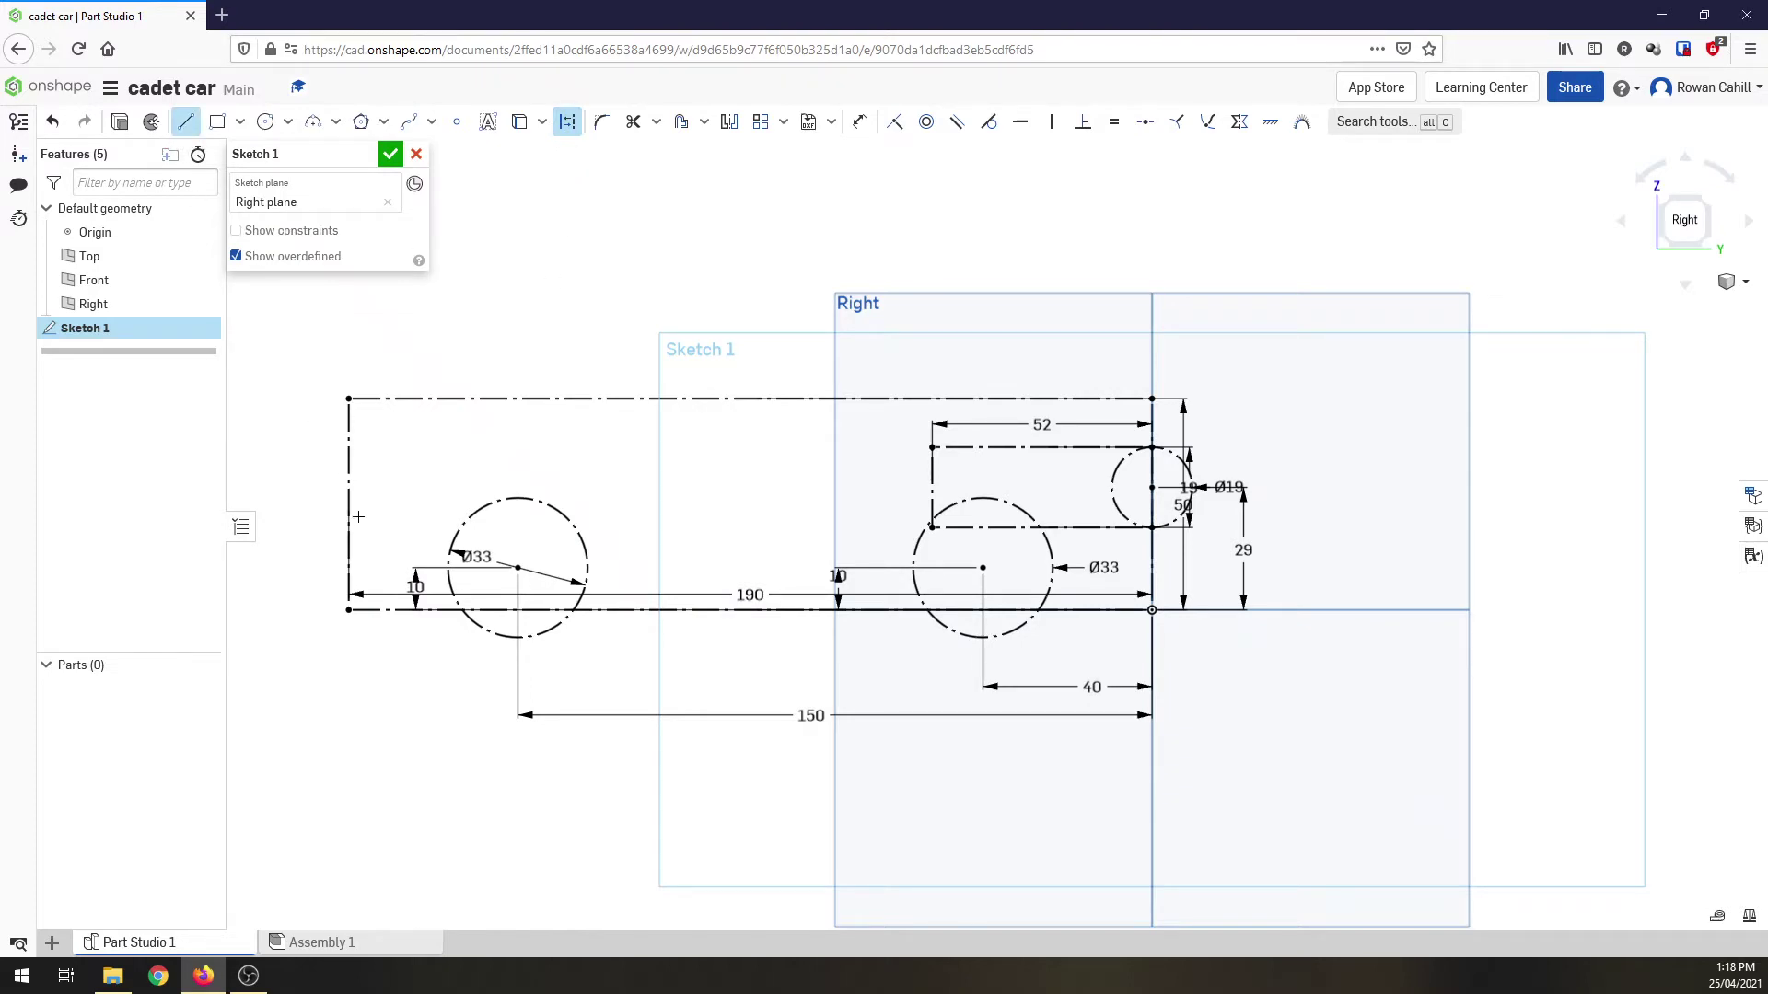
click(348, 580)
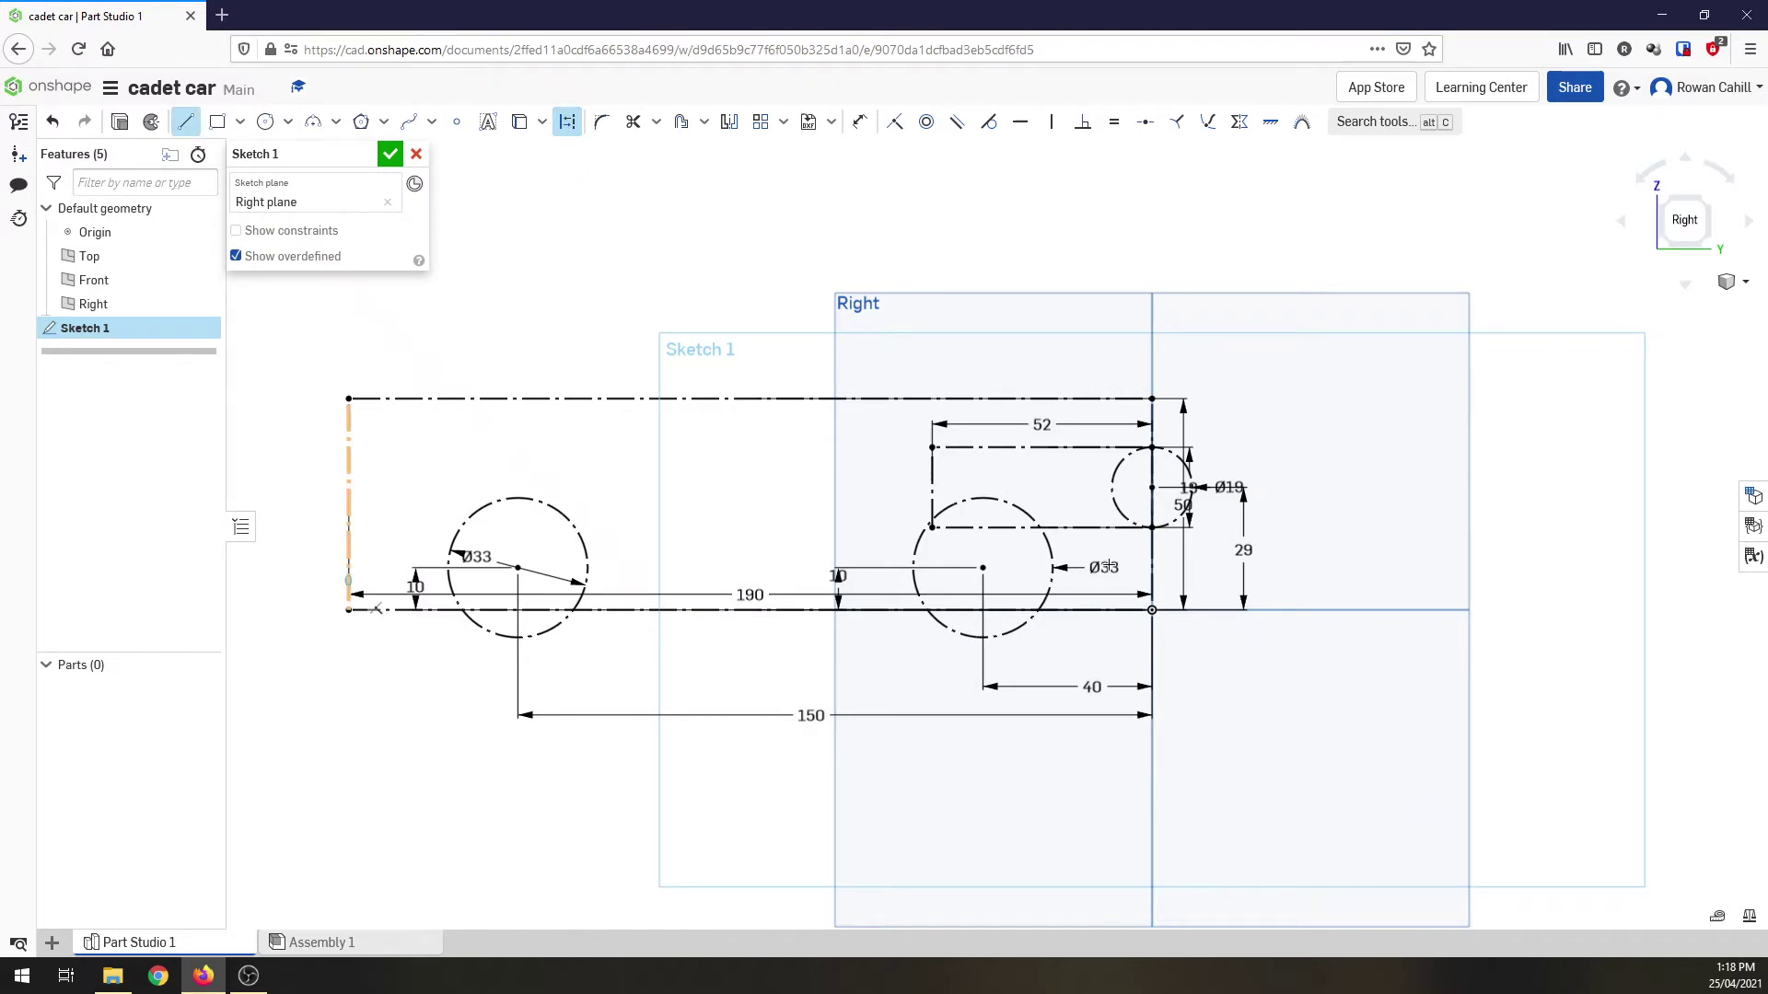
click(1153, 581)
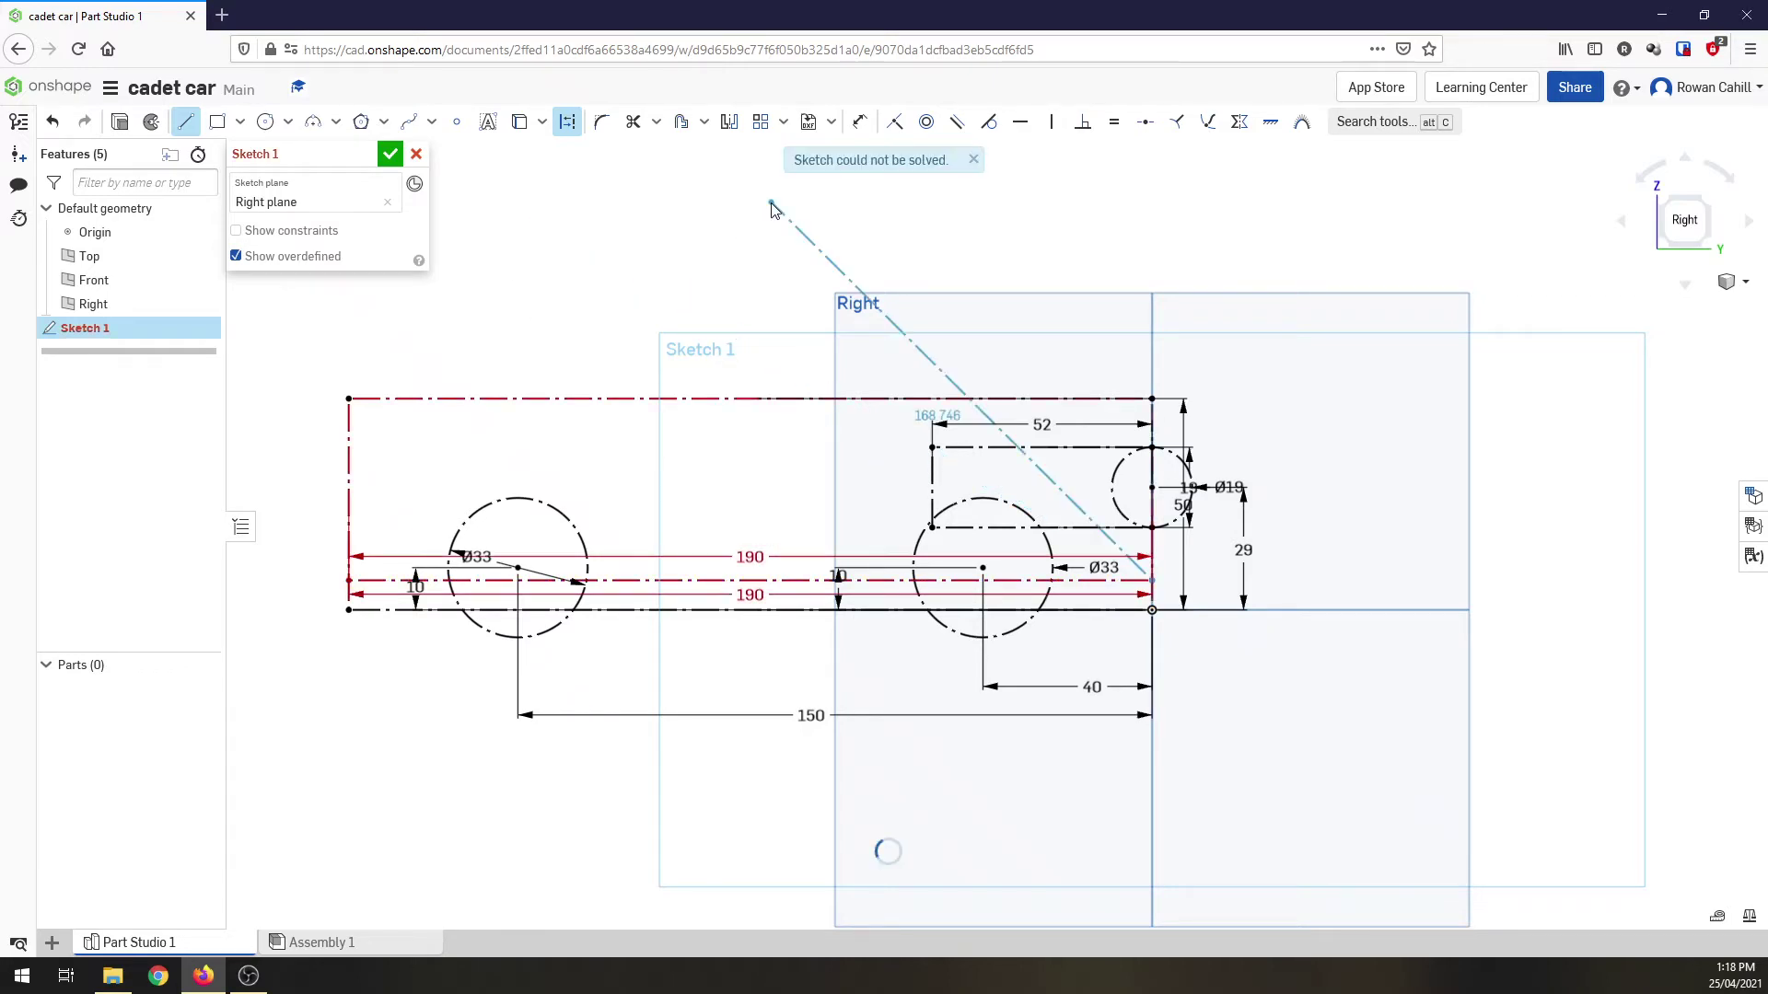
key(Escape)
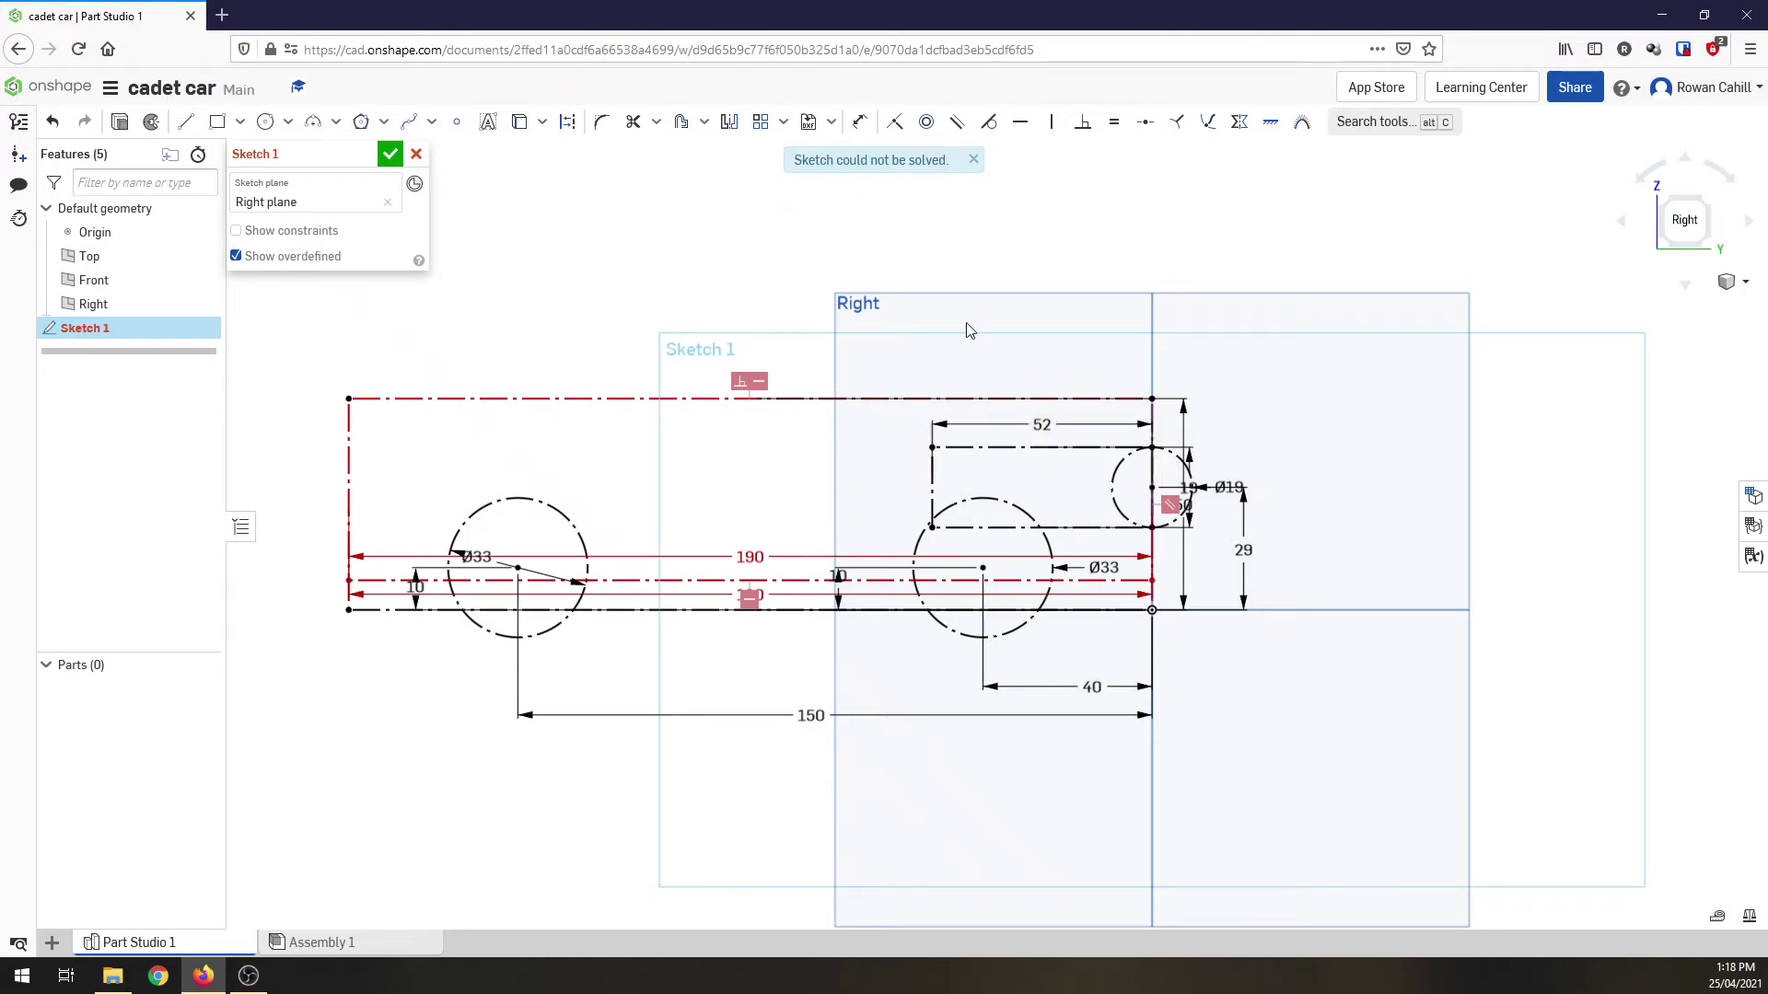
- Add a trial 7.006 height dimension, undo it, and dismiss the 'Sketch could not be solved' warning
click(860, 122)
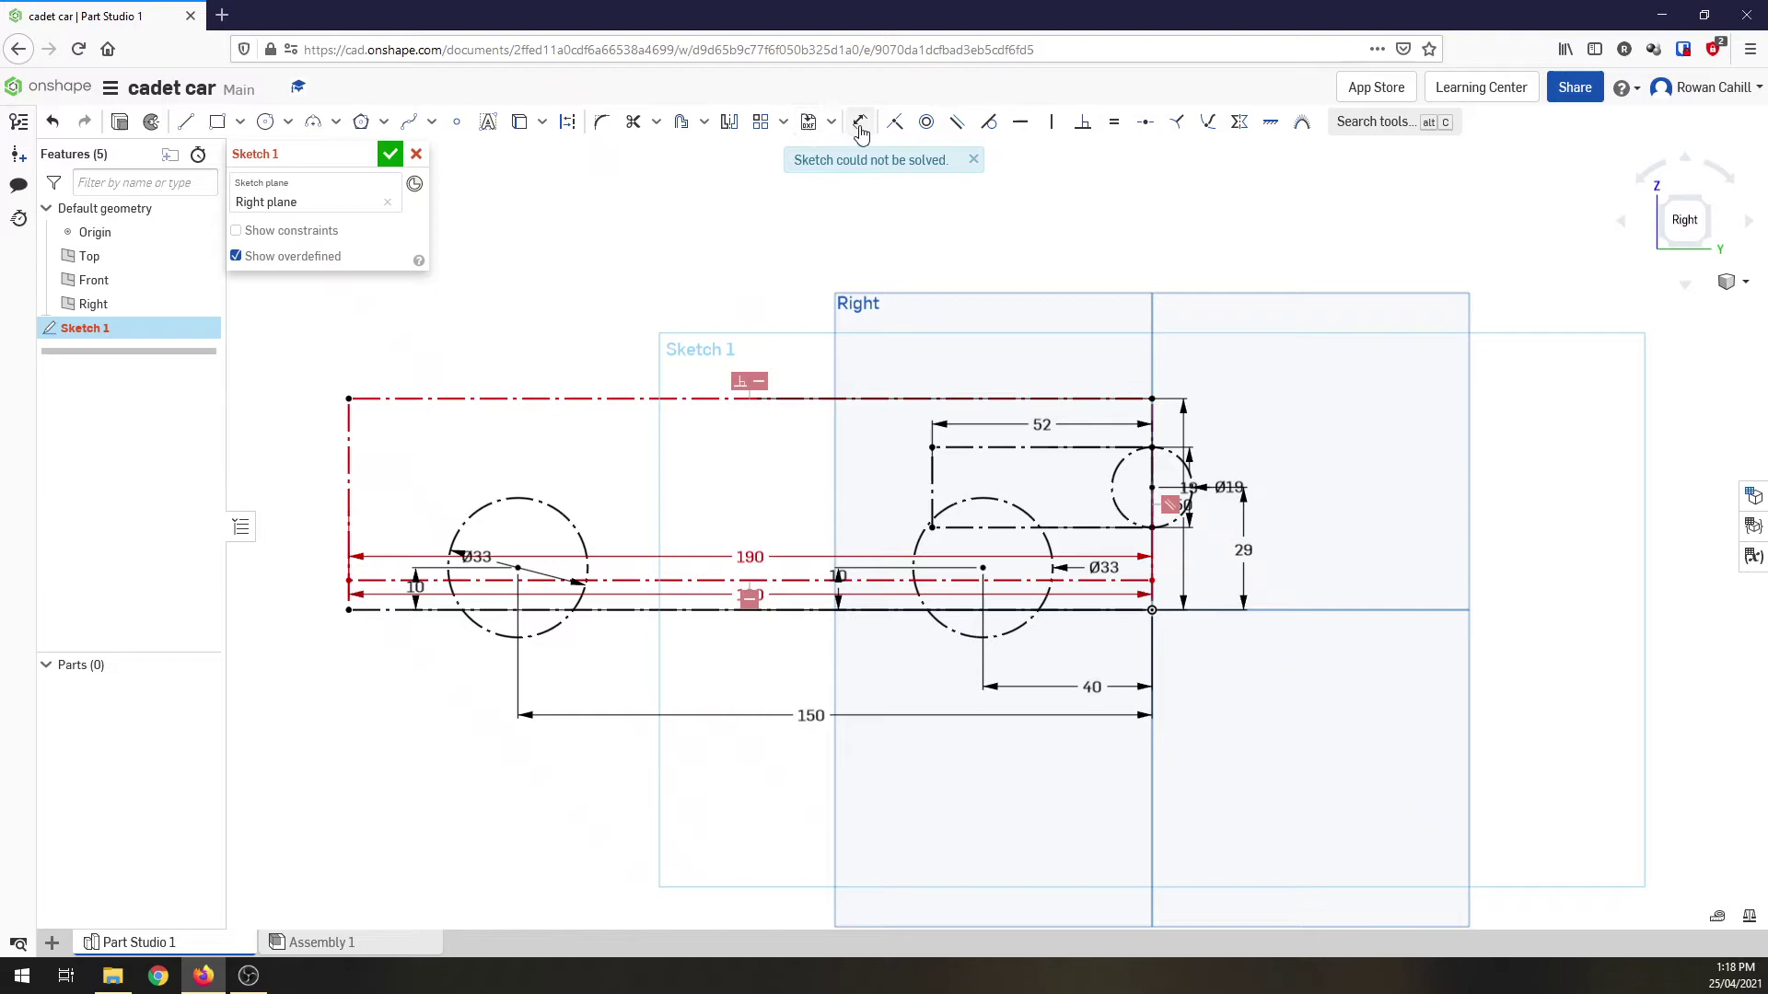
click(382, 610)
click(348, 581)
click(313, 599)
key(Return)
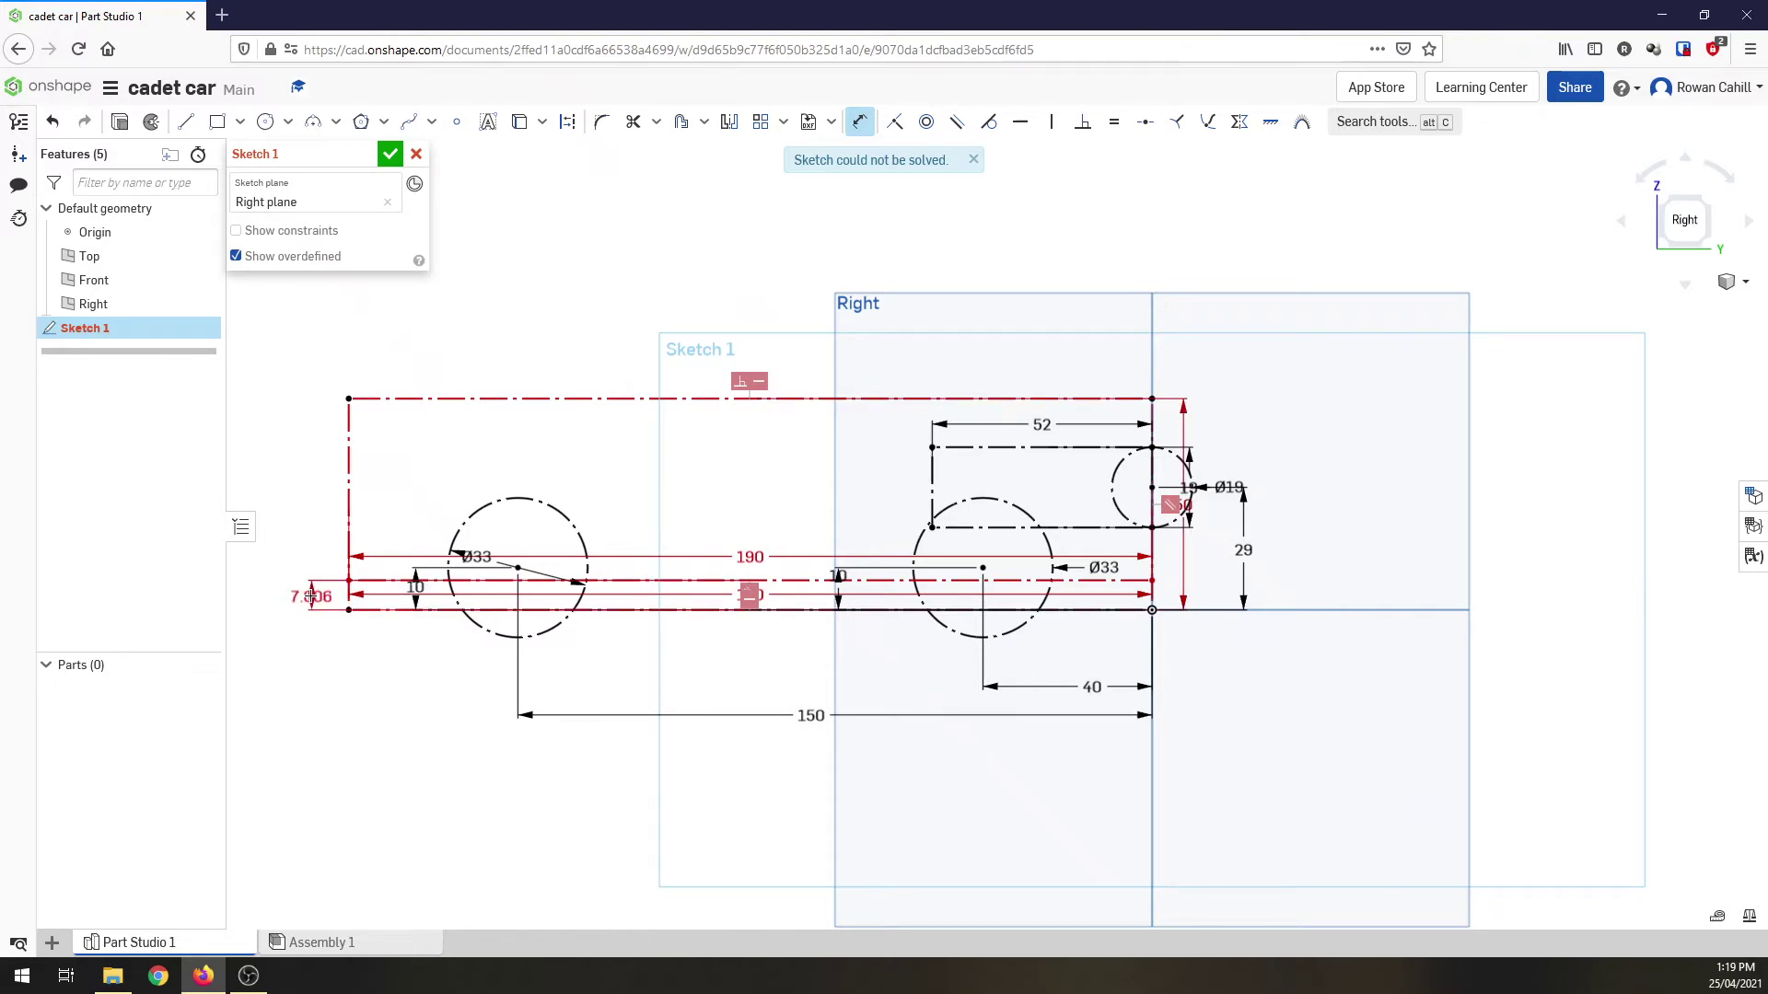
key(ctrl+z)
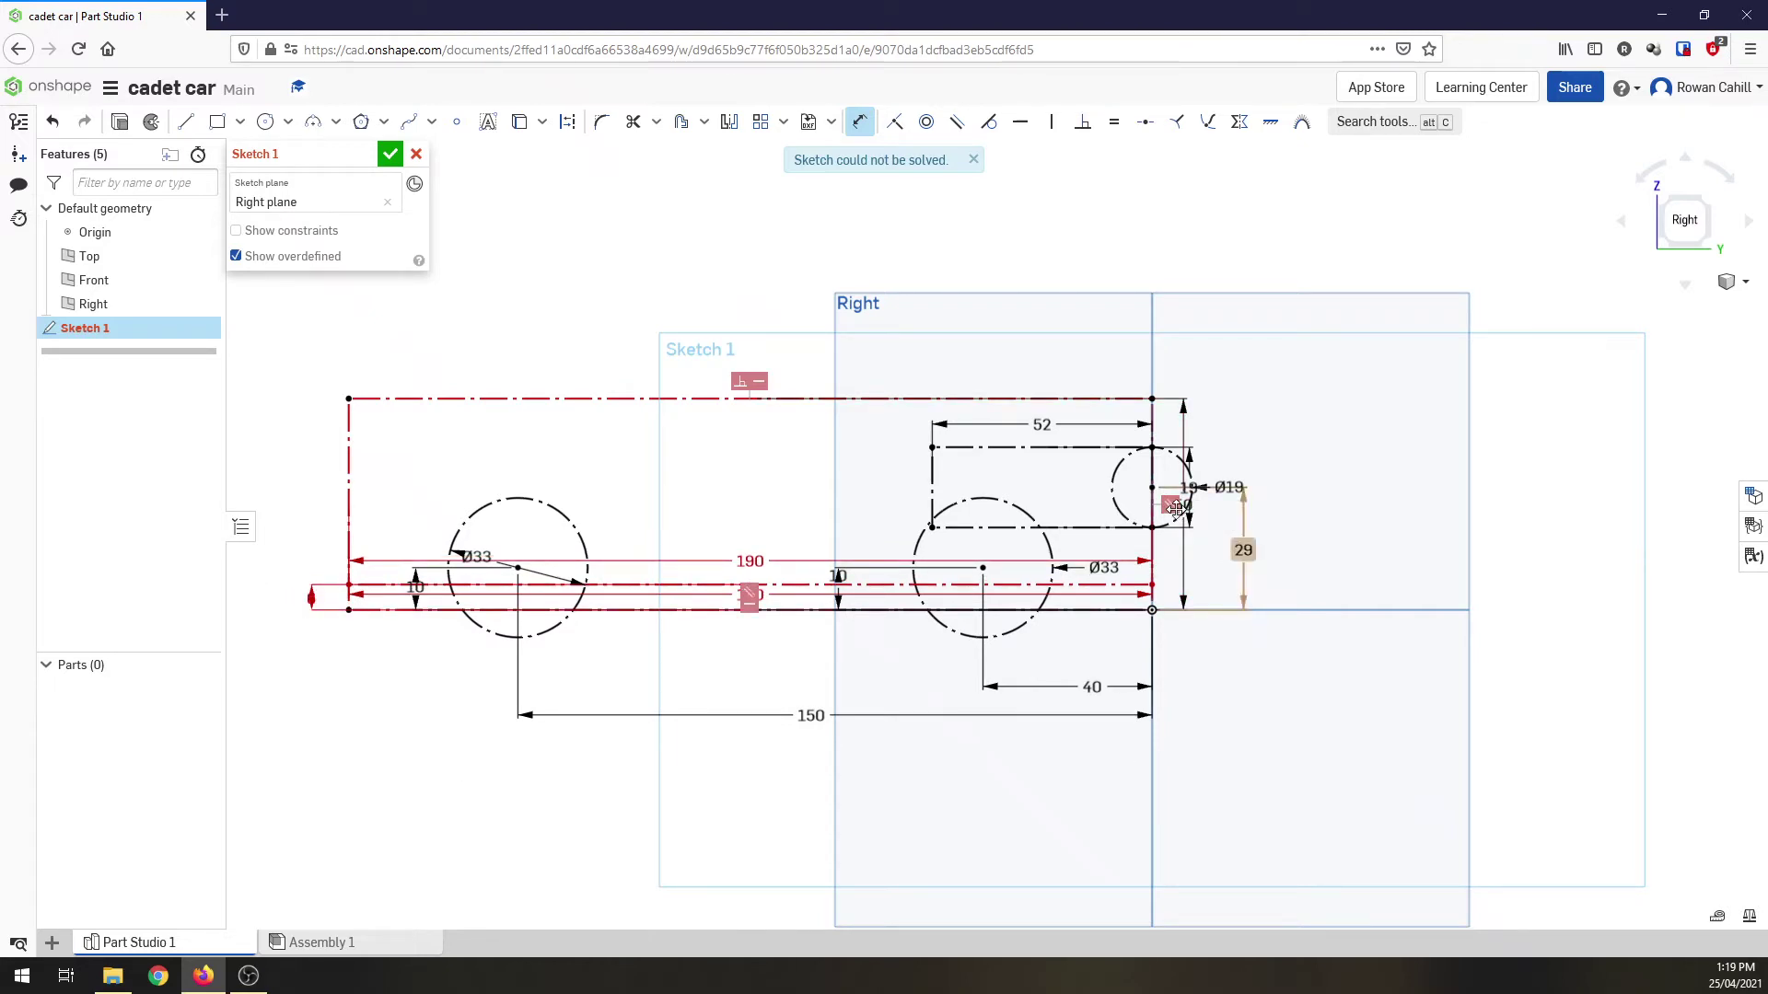
key(Escape)
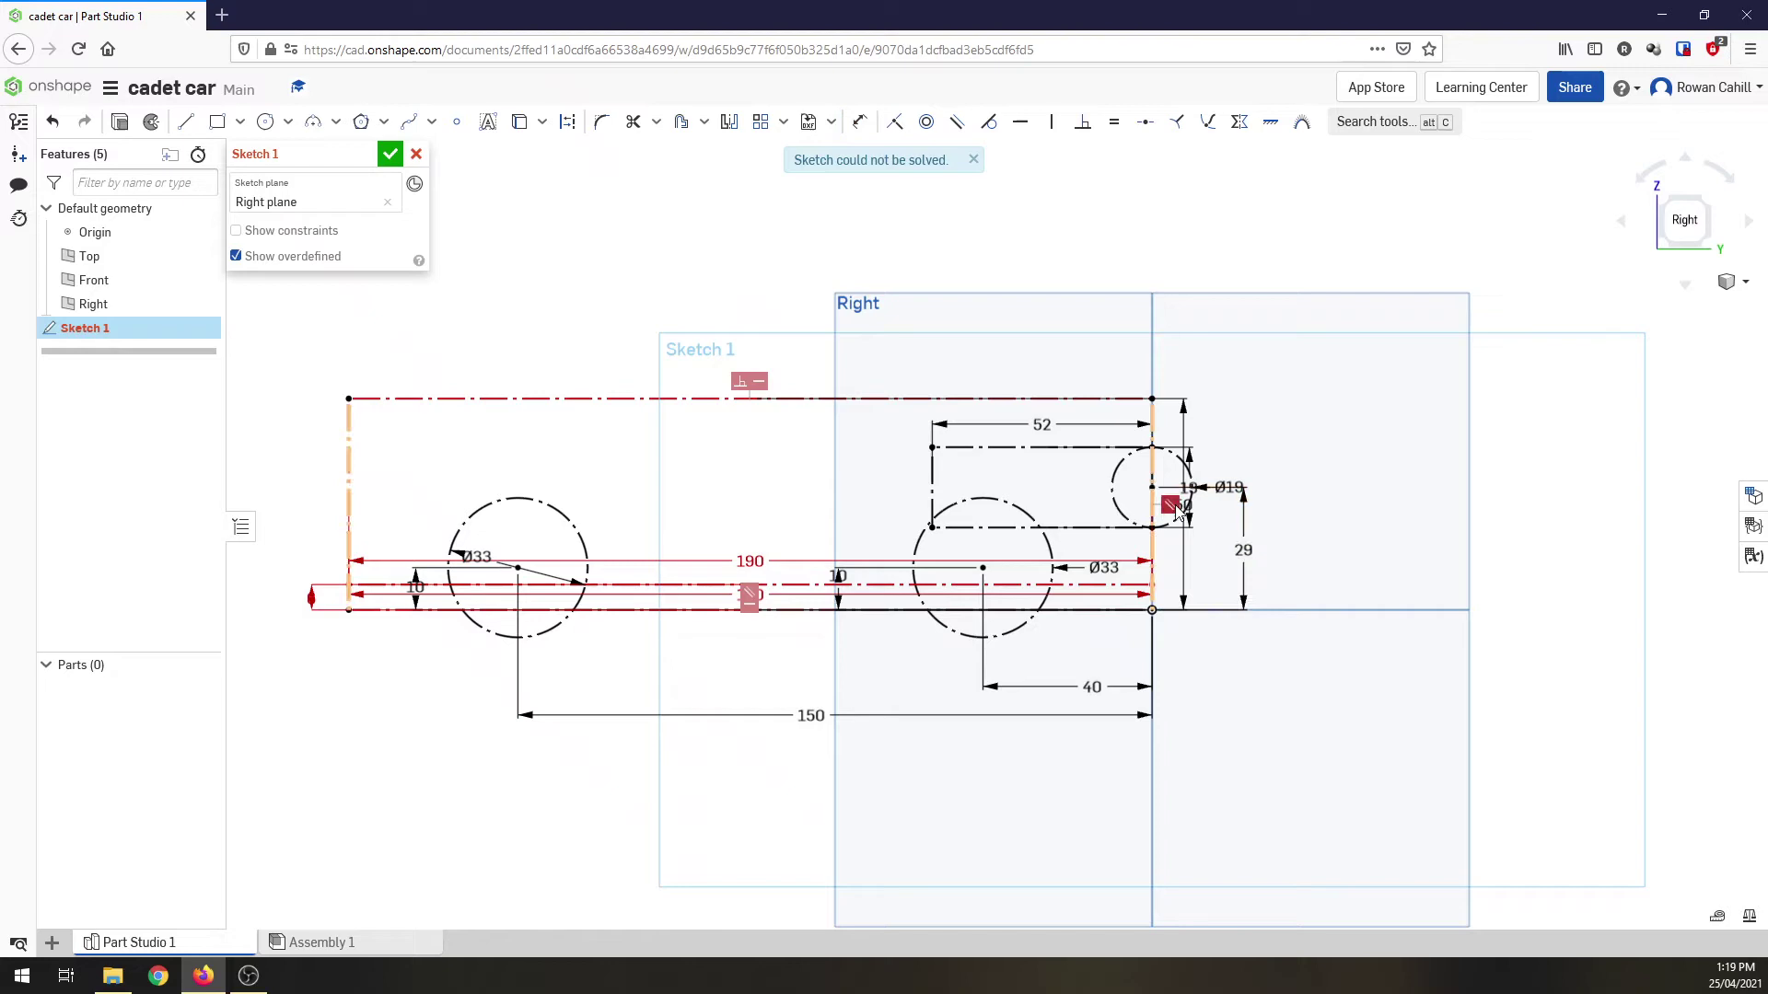
click(973, 160)
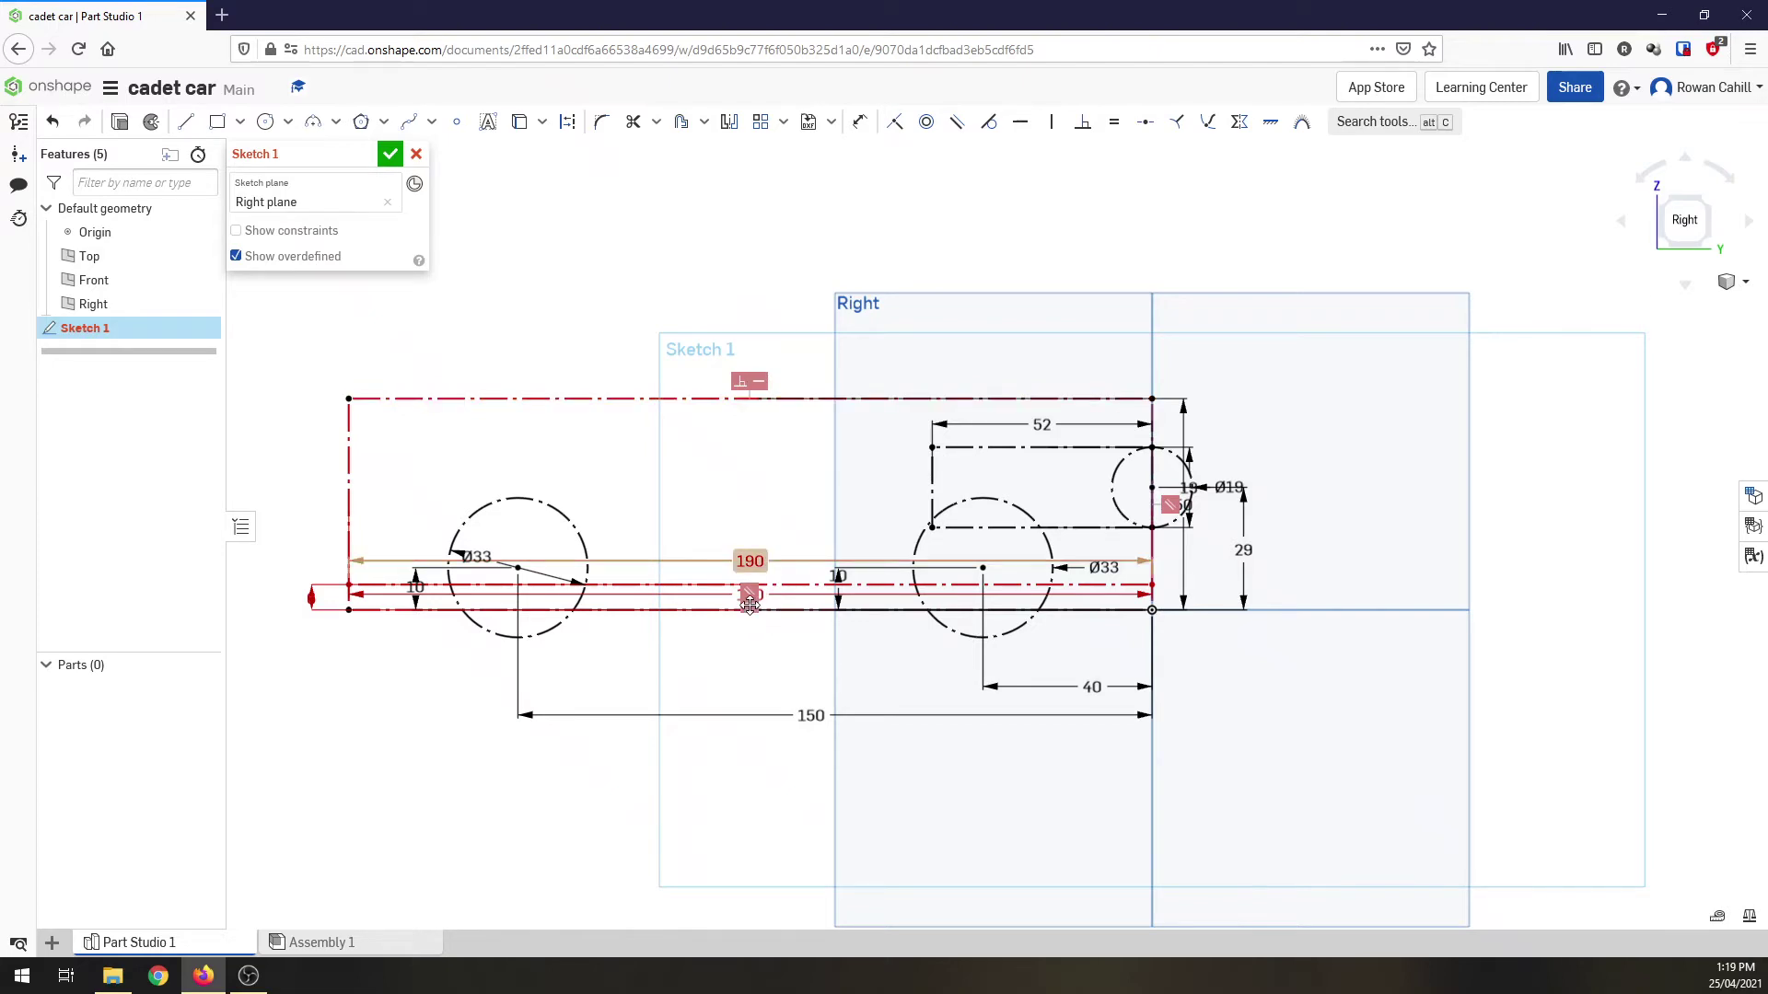
- Change the 190 length dimension to a driven dimension
click(521, 603)
click(749, 561)
right_click(754, 561)
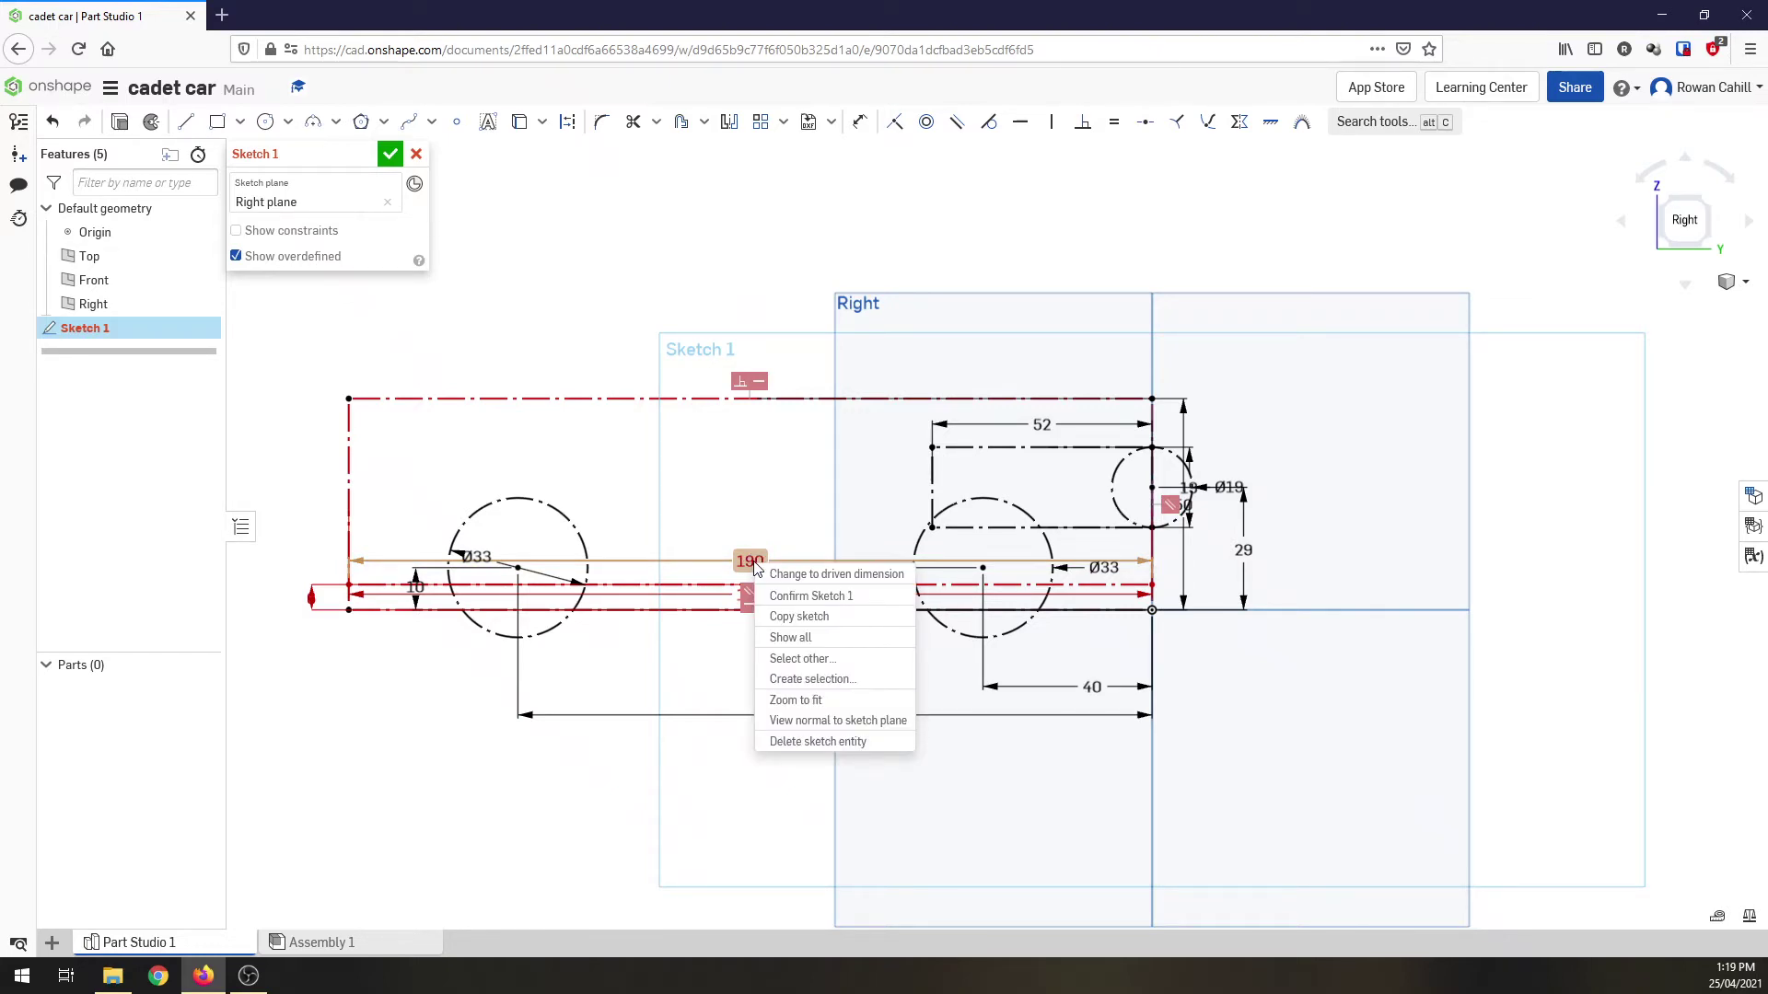
click(798, 753)
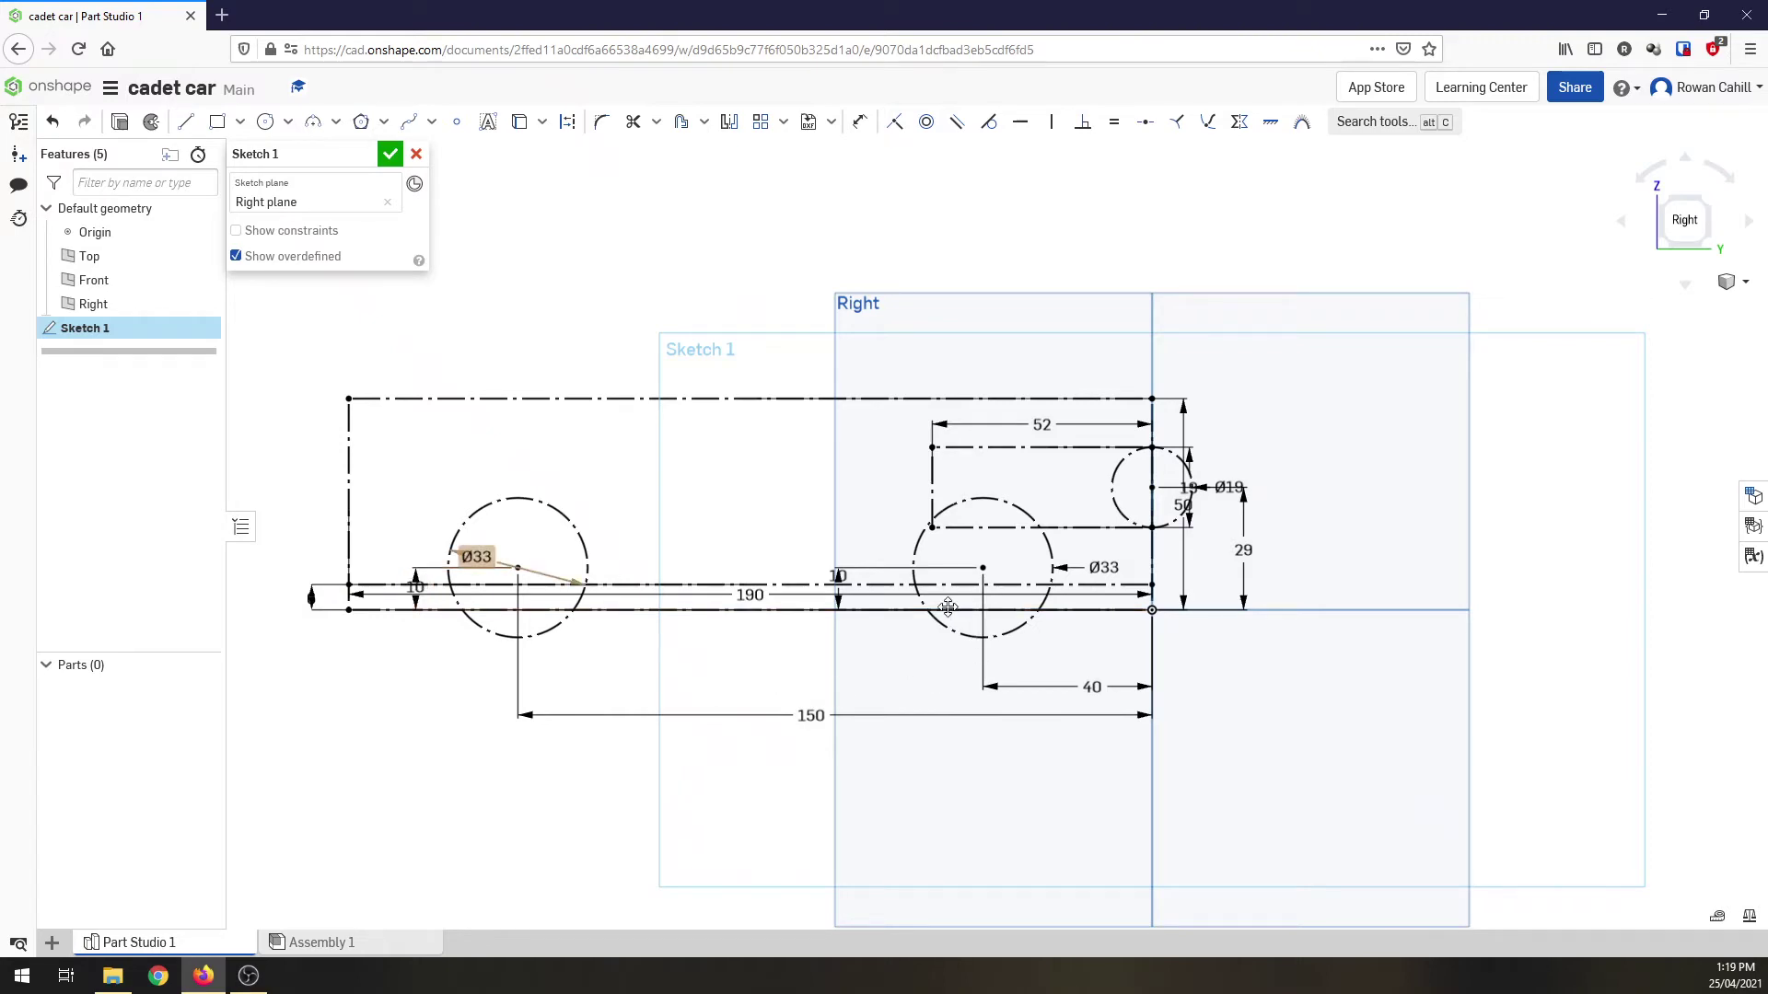
- Close the construction sketch and rename Sketch 1 to 'Dimension Sketch'
click(390, 154)
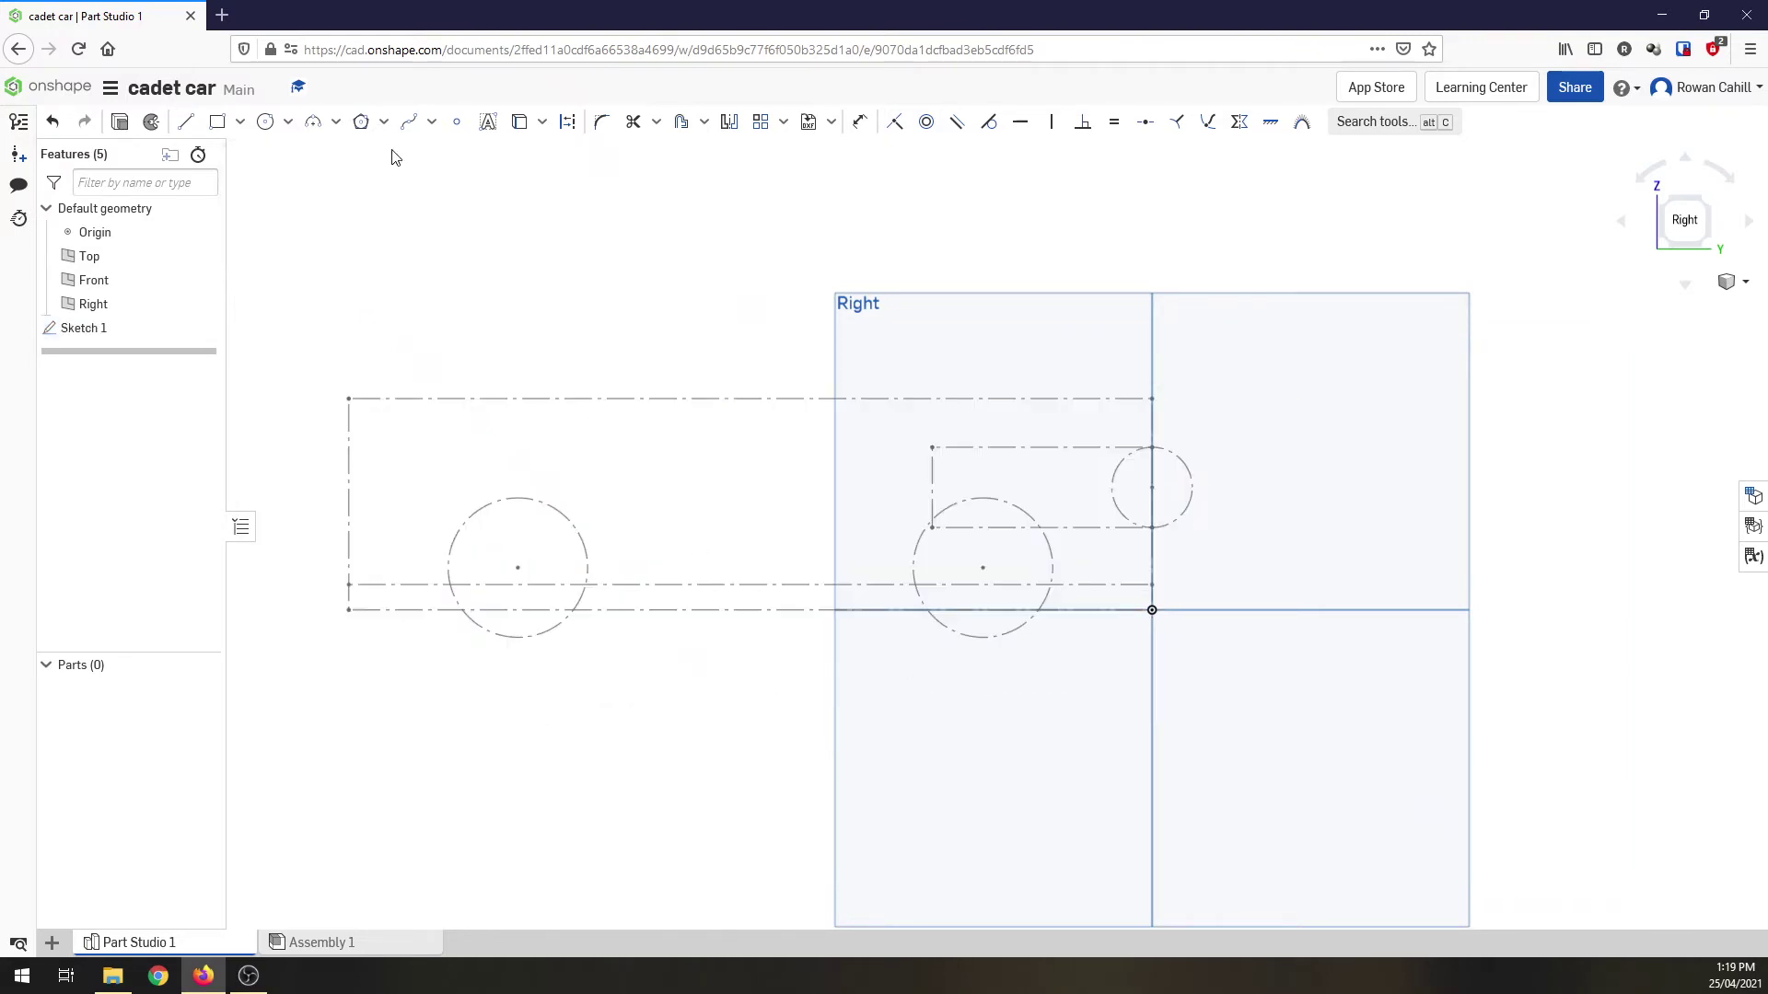
right_click(98, 331)
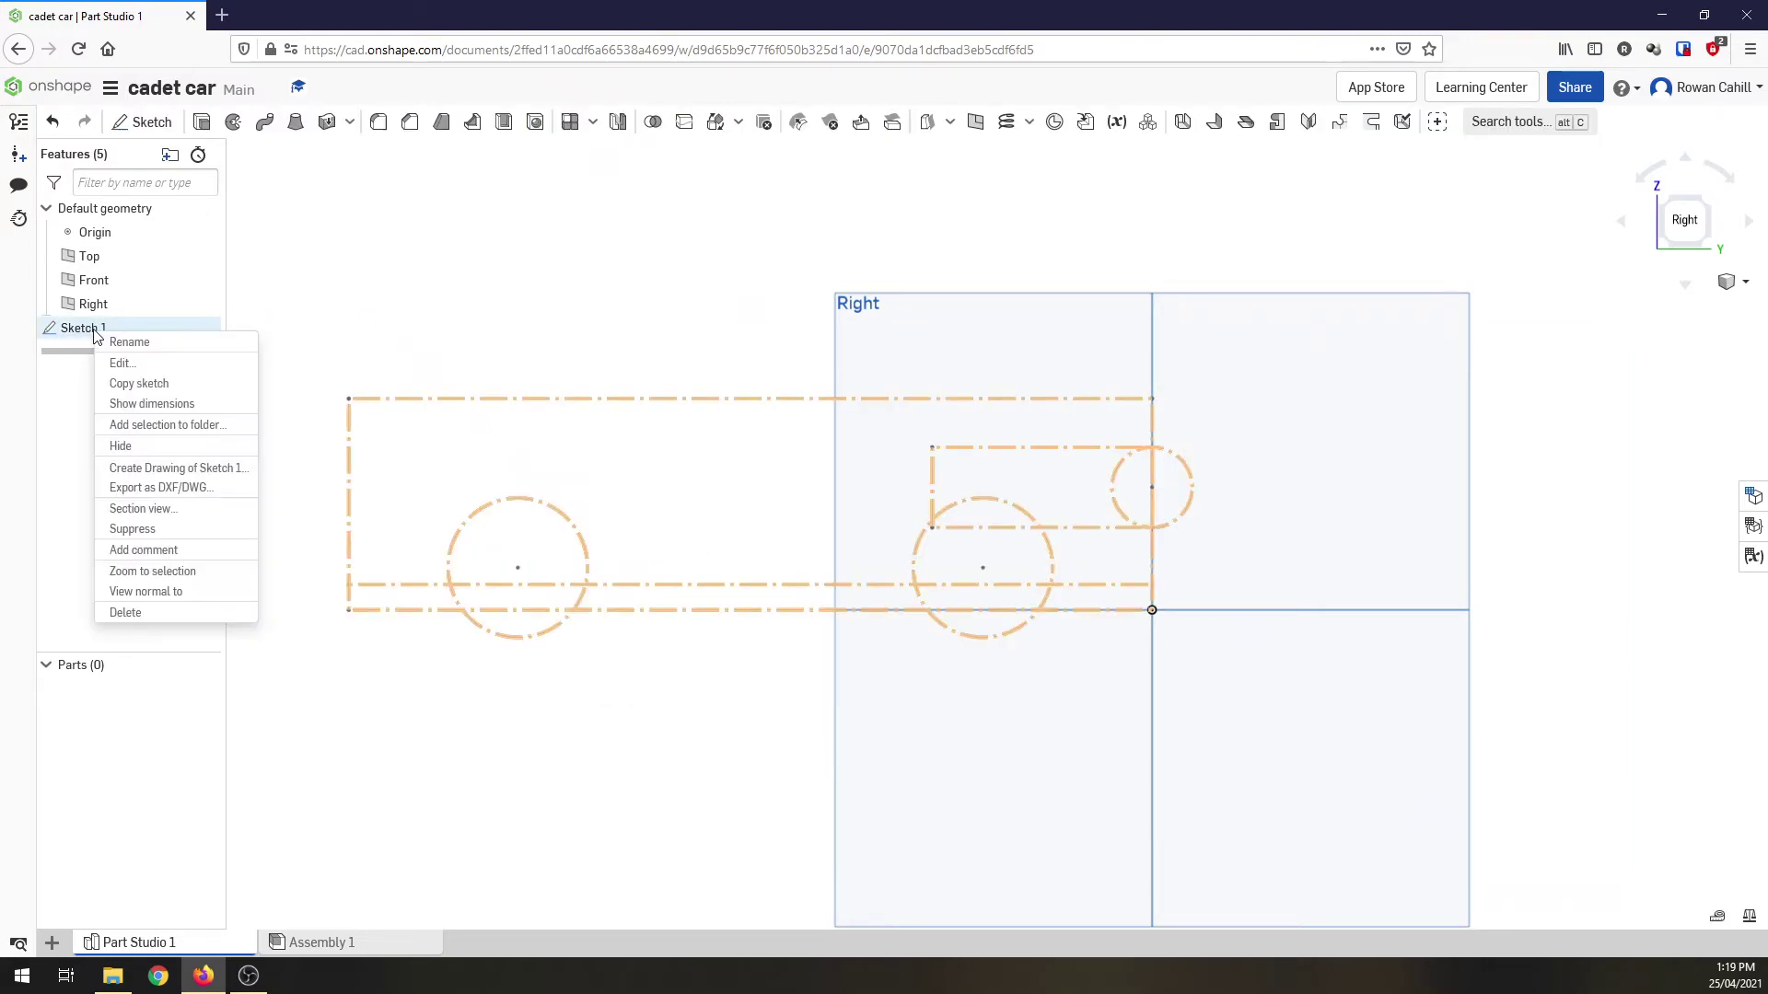
click(129, 342)
text(Dimension Sketch)
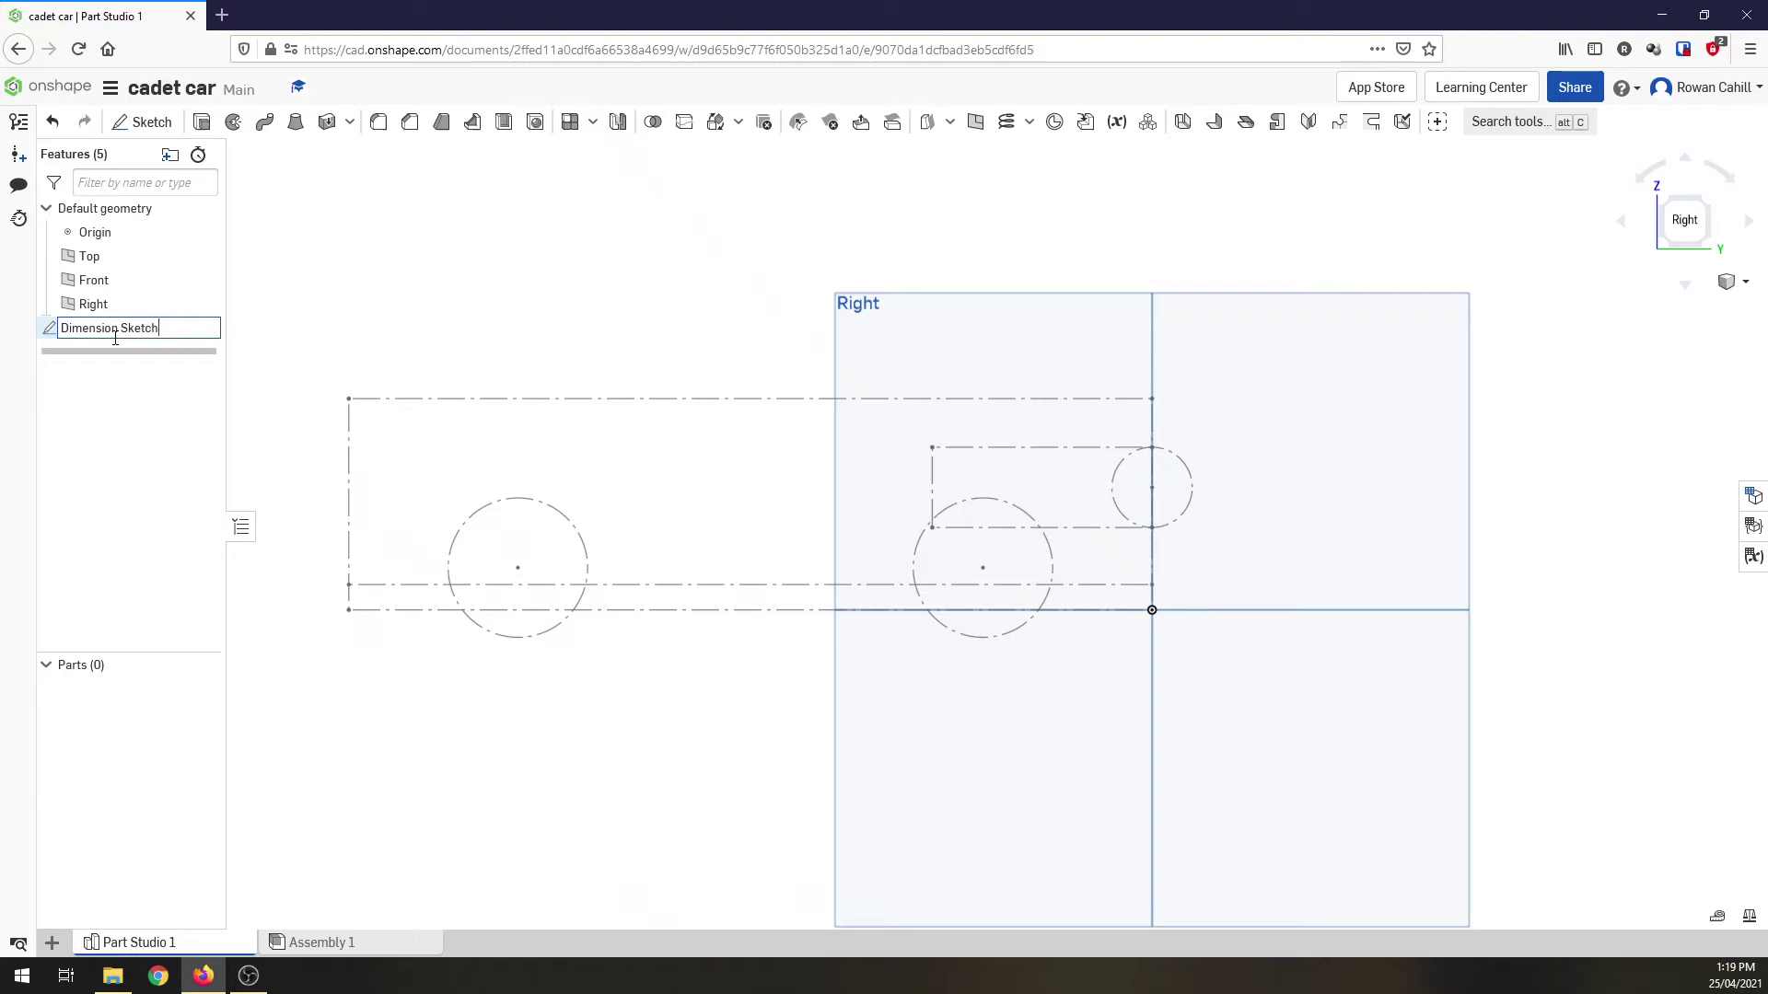
key(Return)
- Start a sketch on the Right plane and draw a three-point arc for the body's top
click(145, 121)
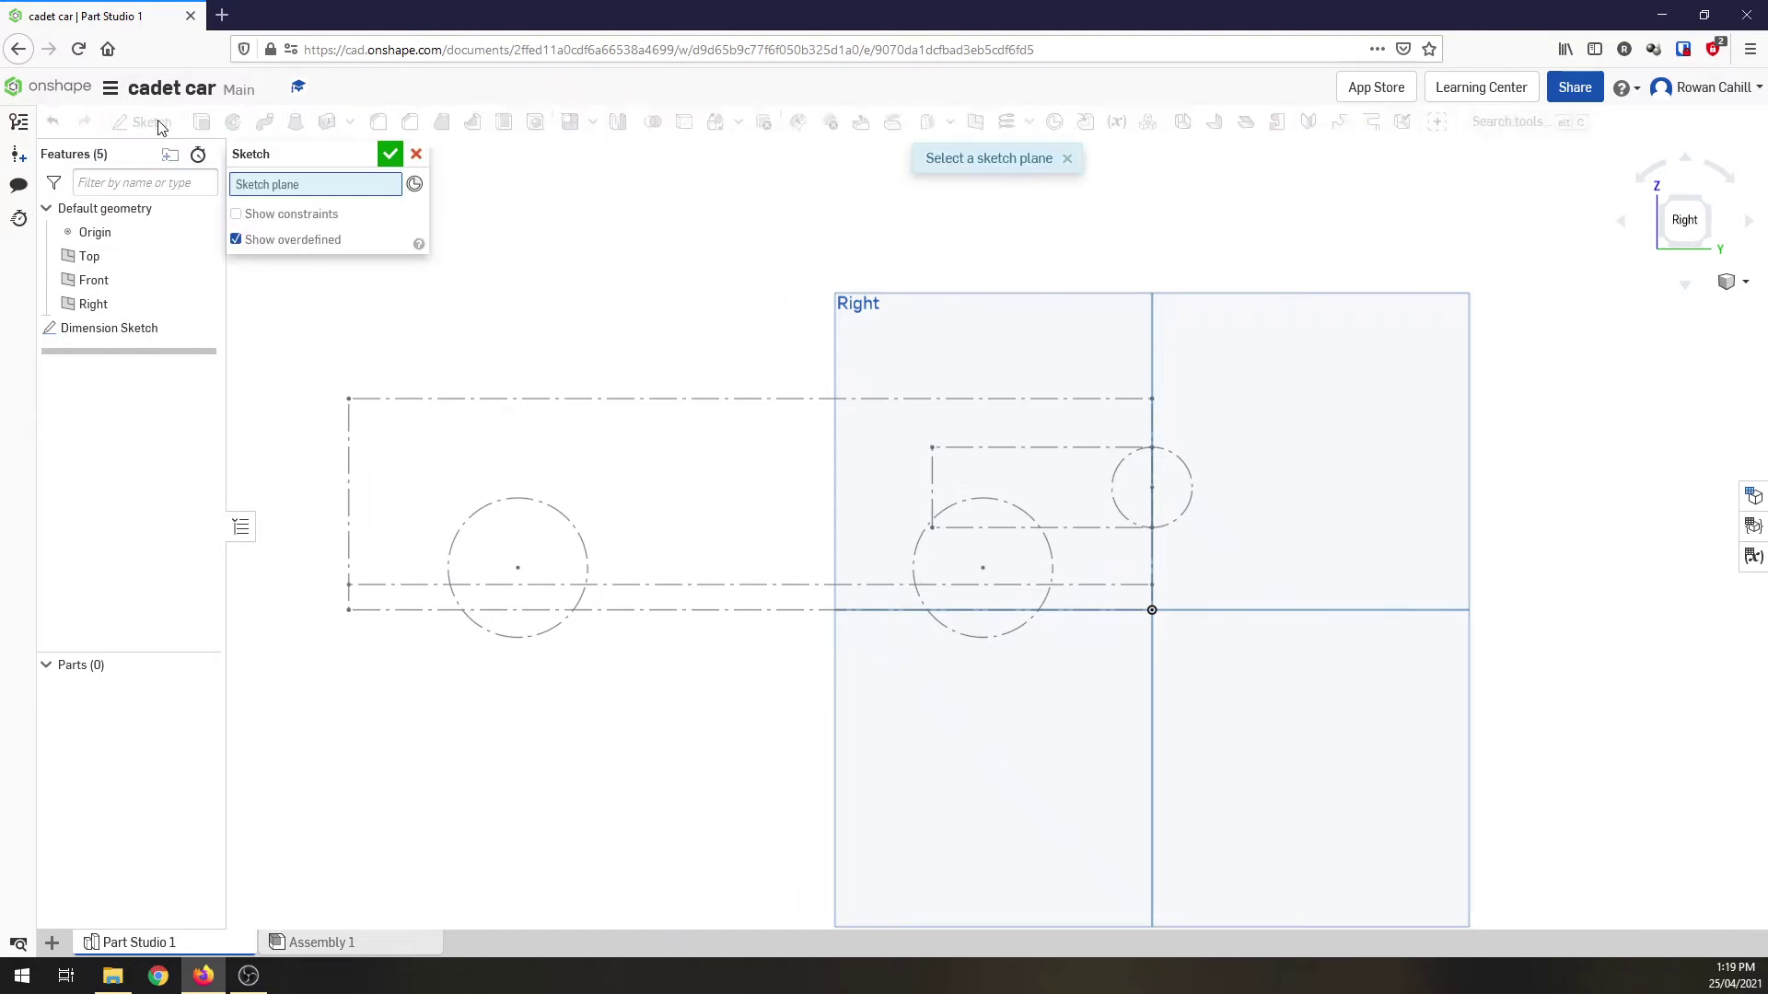
click(875, 315)
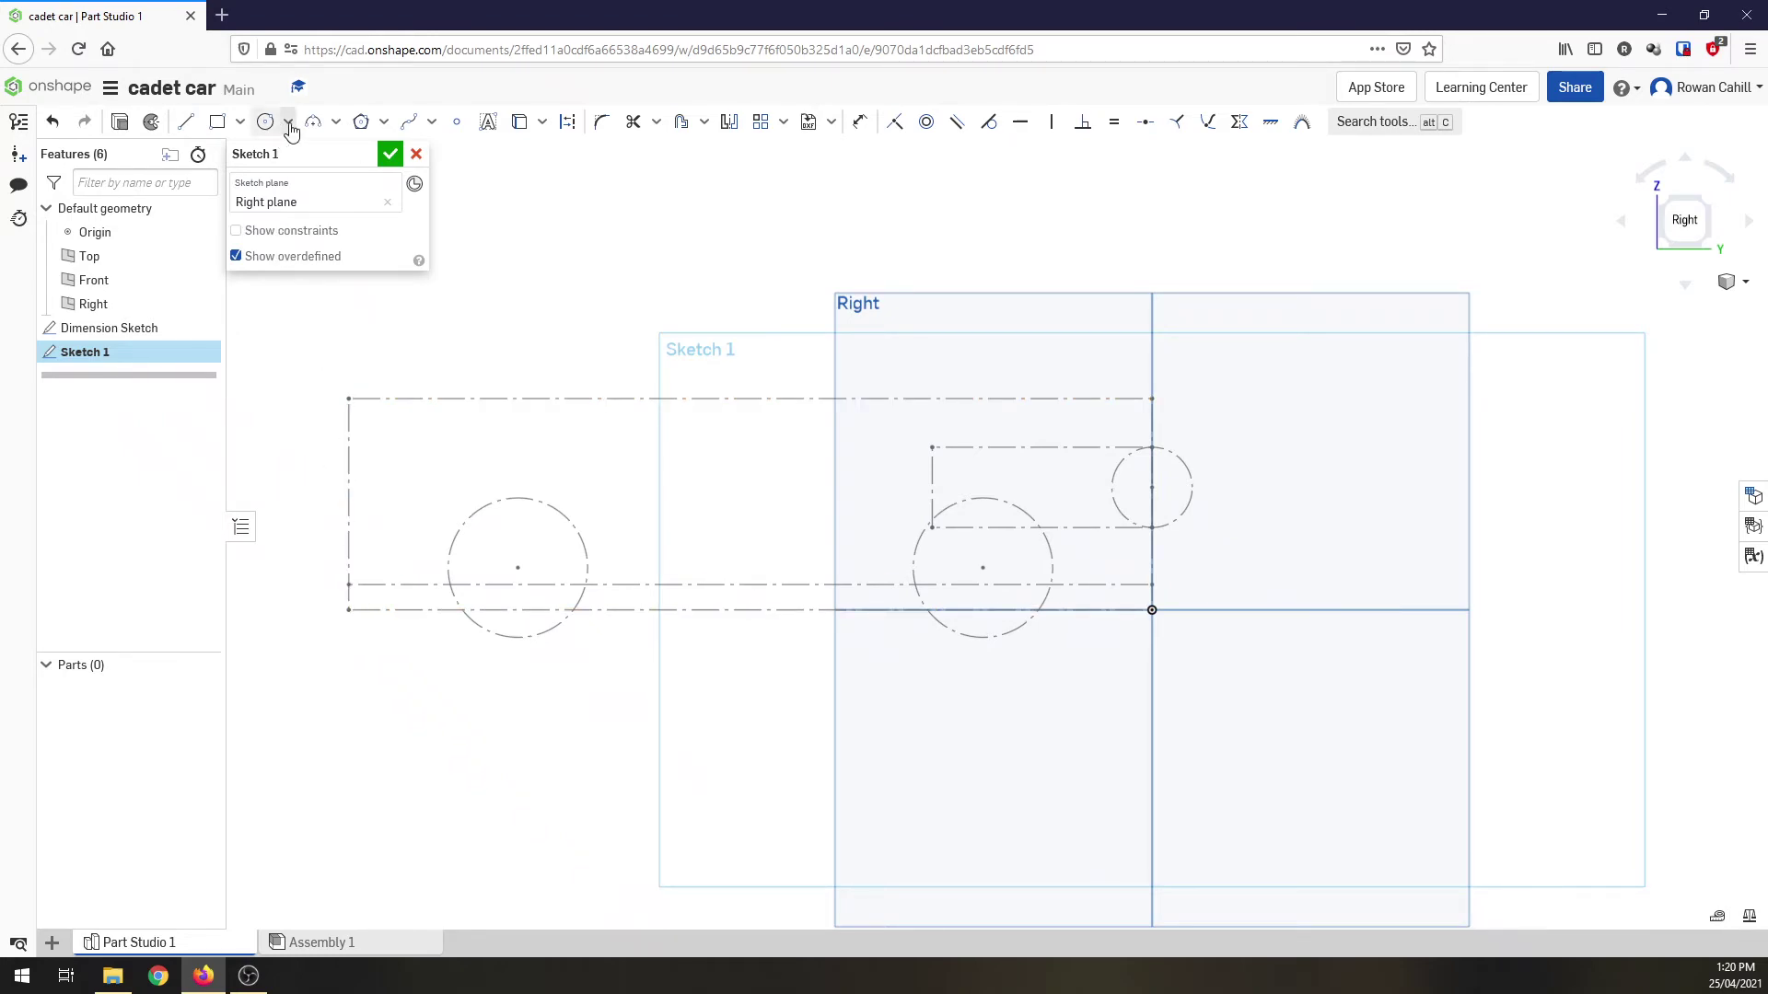
click(337, 124)
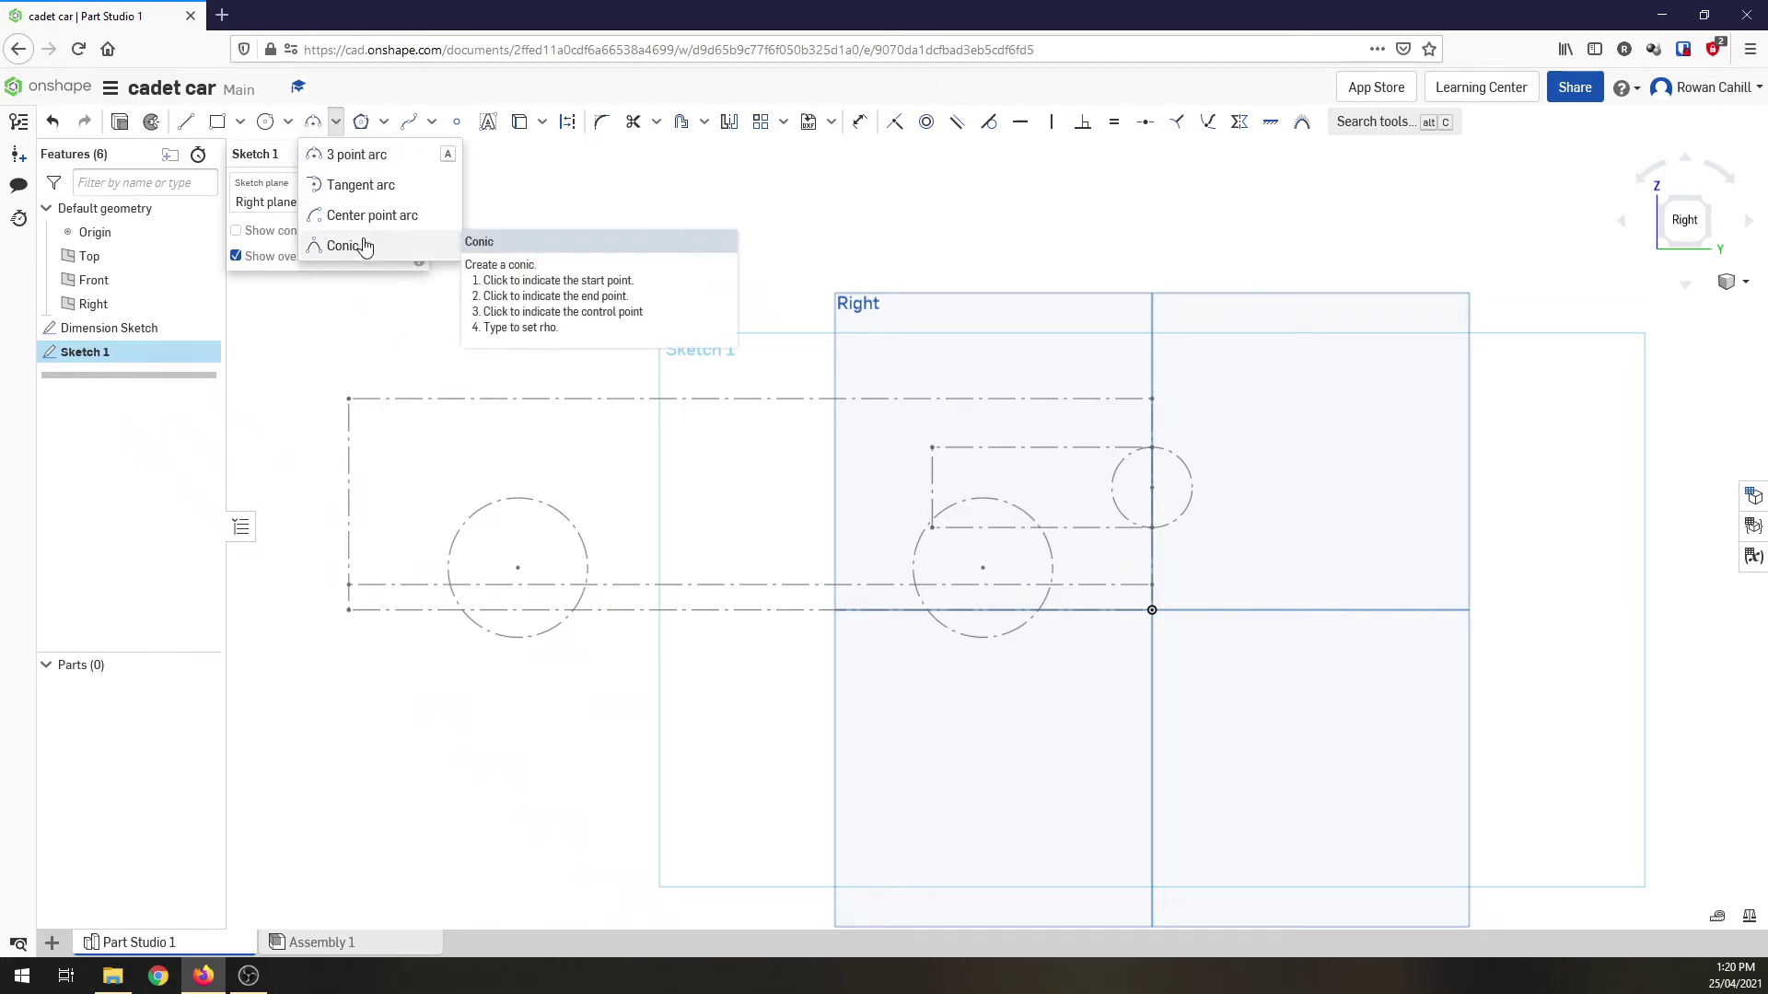
click(356, 154)
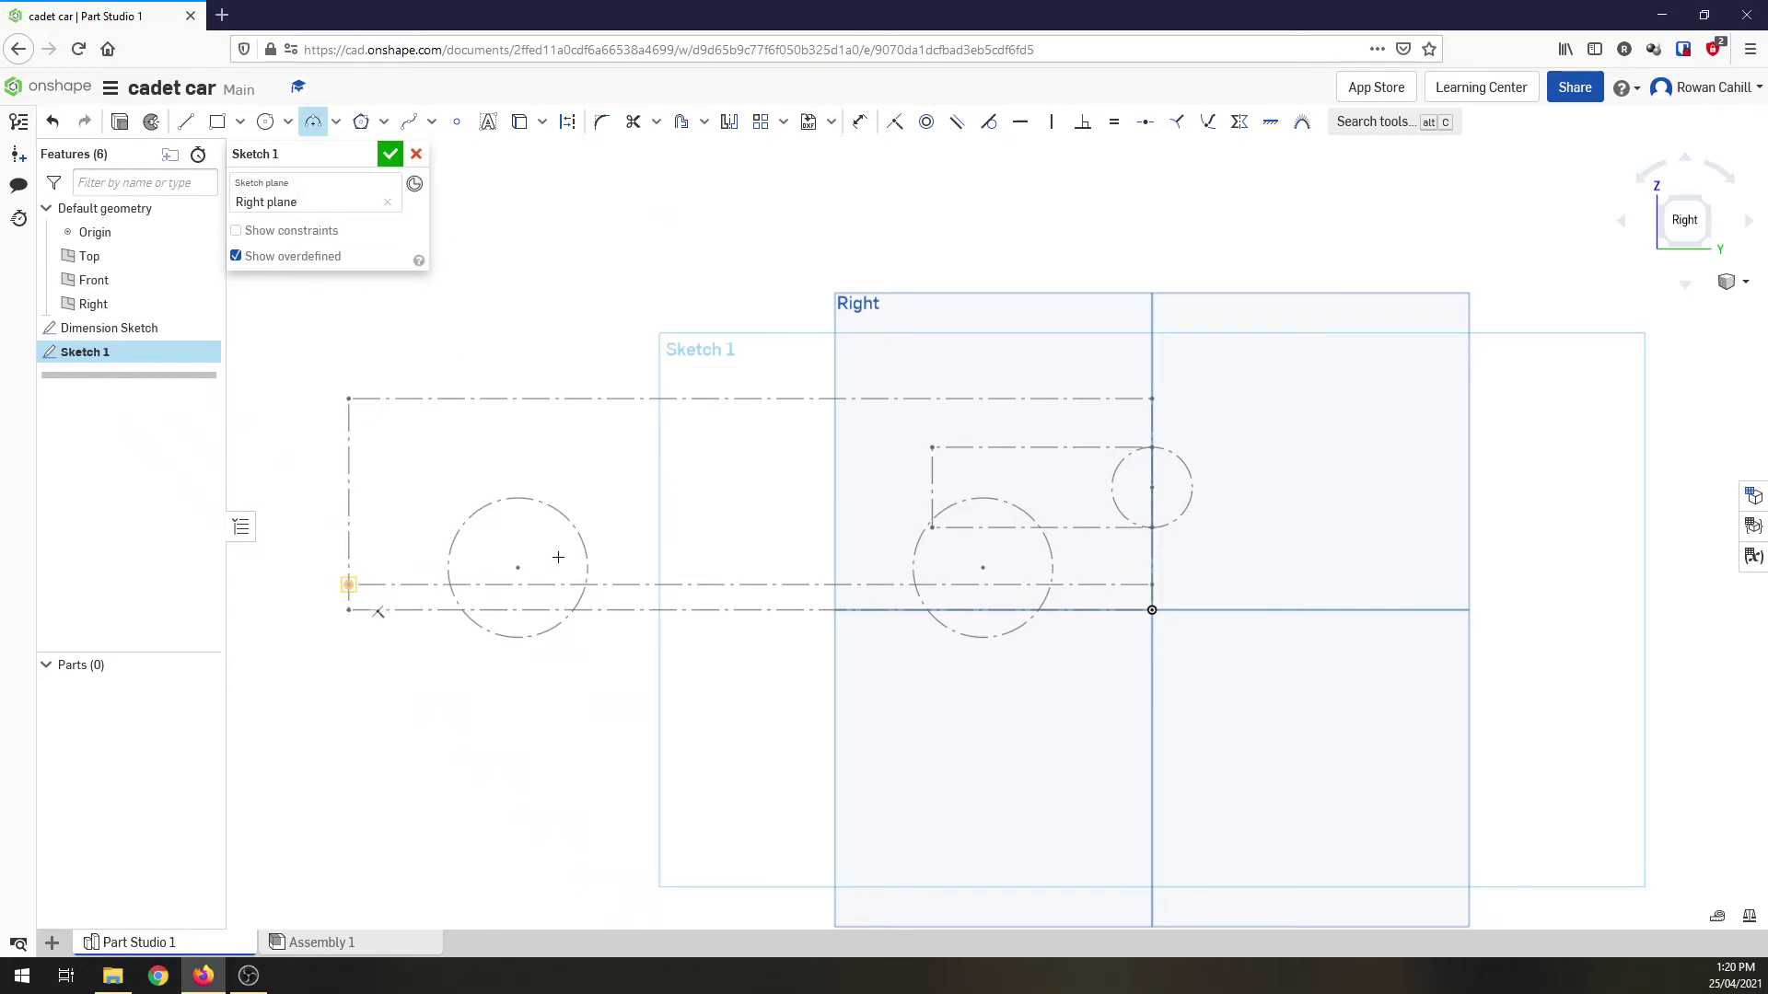
click(348, 584)
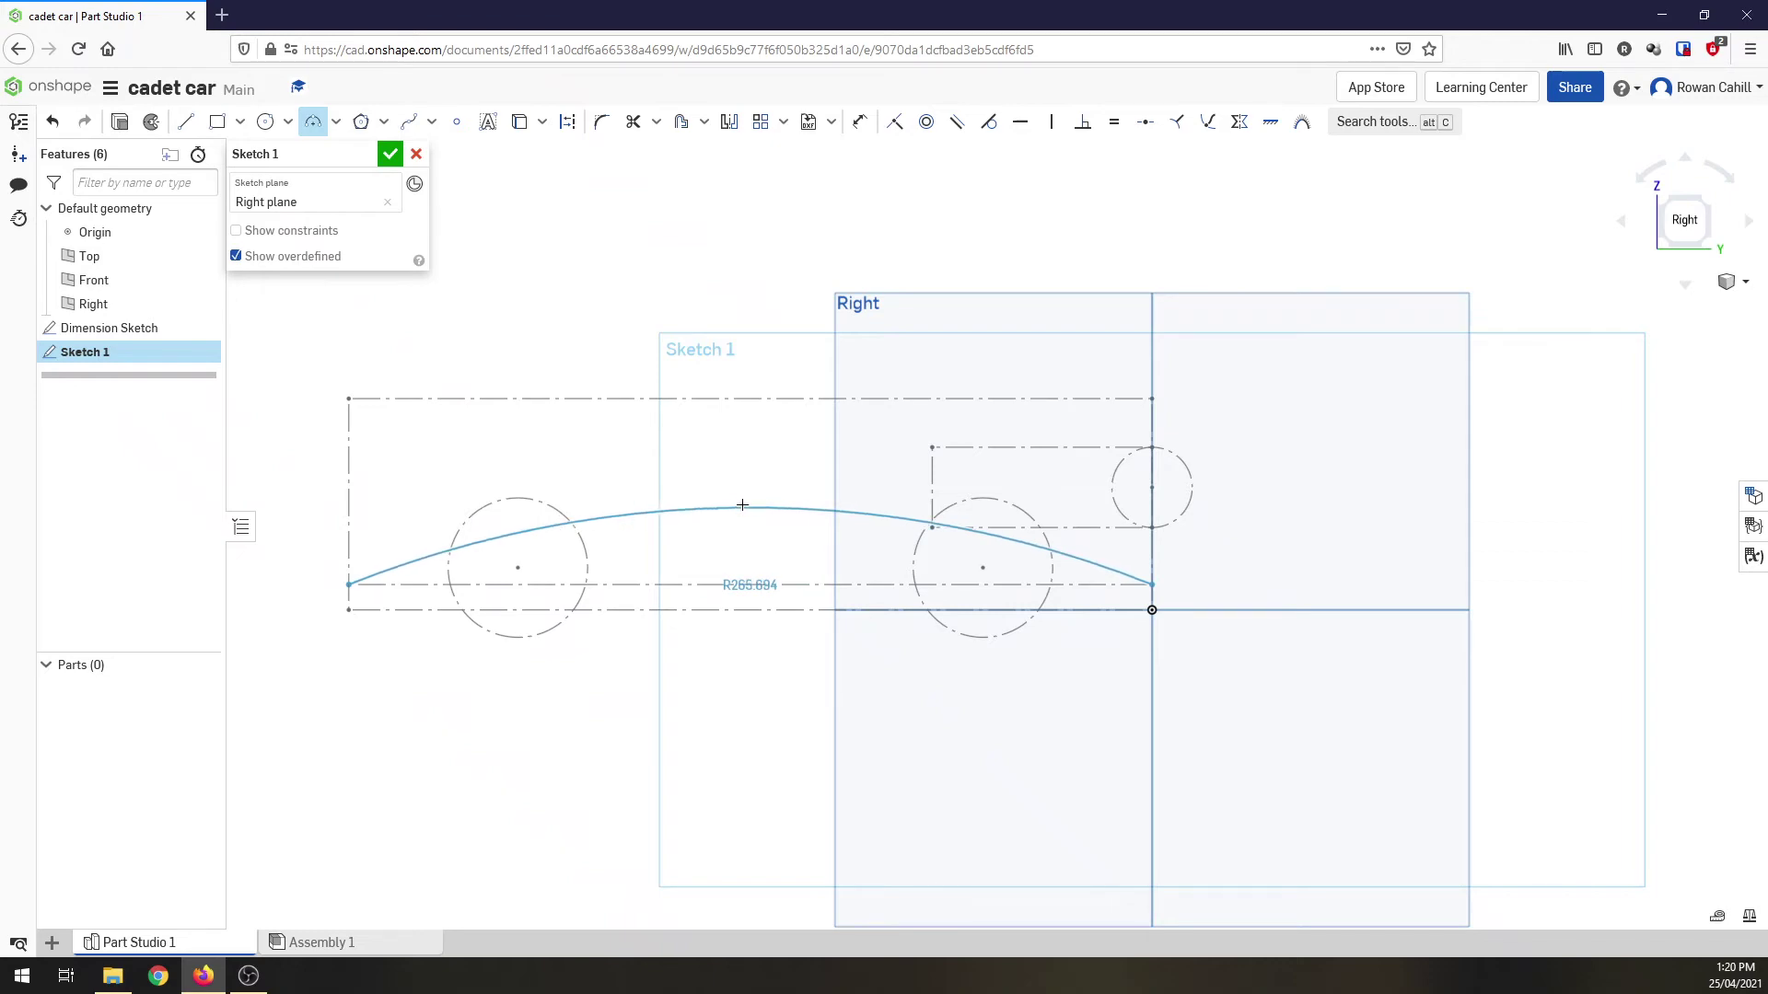
click(742, 504)
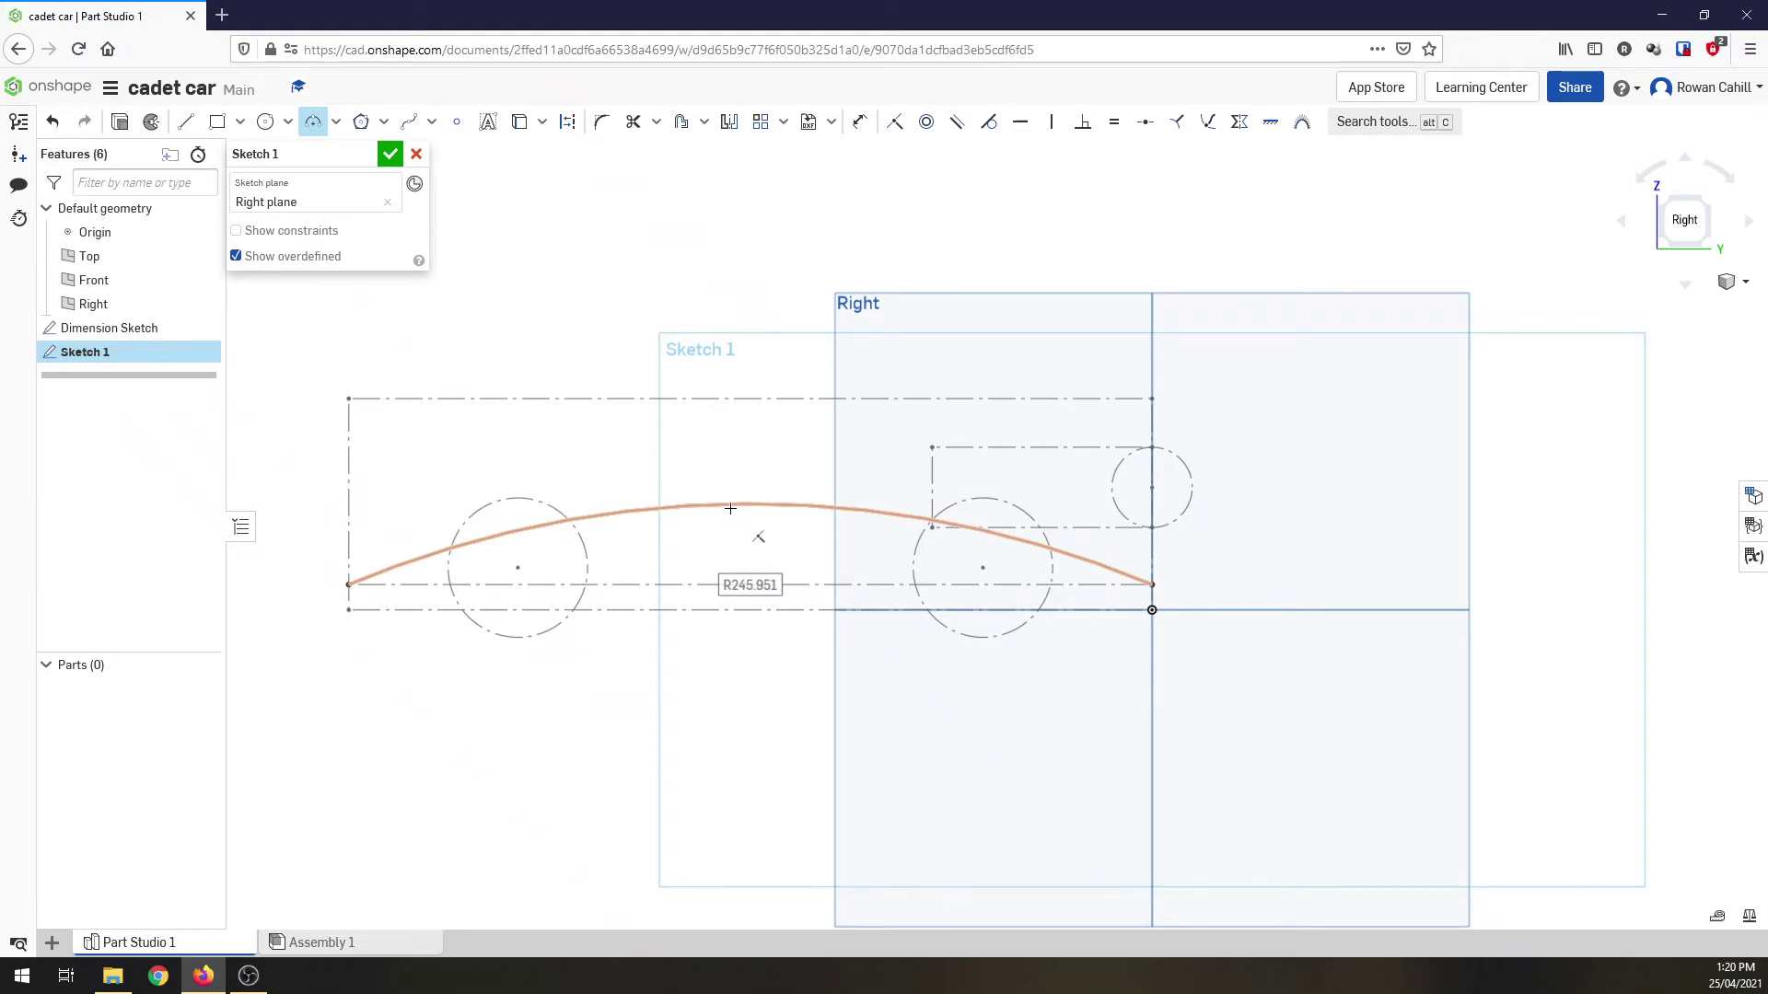
- Close the arched profile with the left side, 190 base and right side lines, then finish it
click(191, 129)
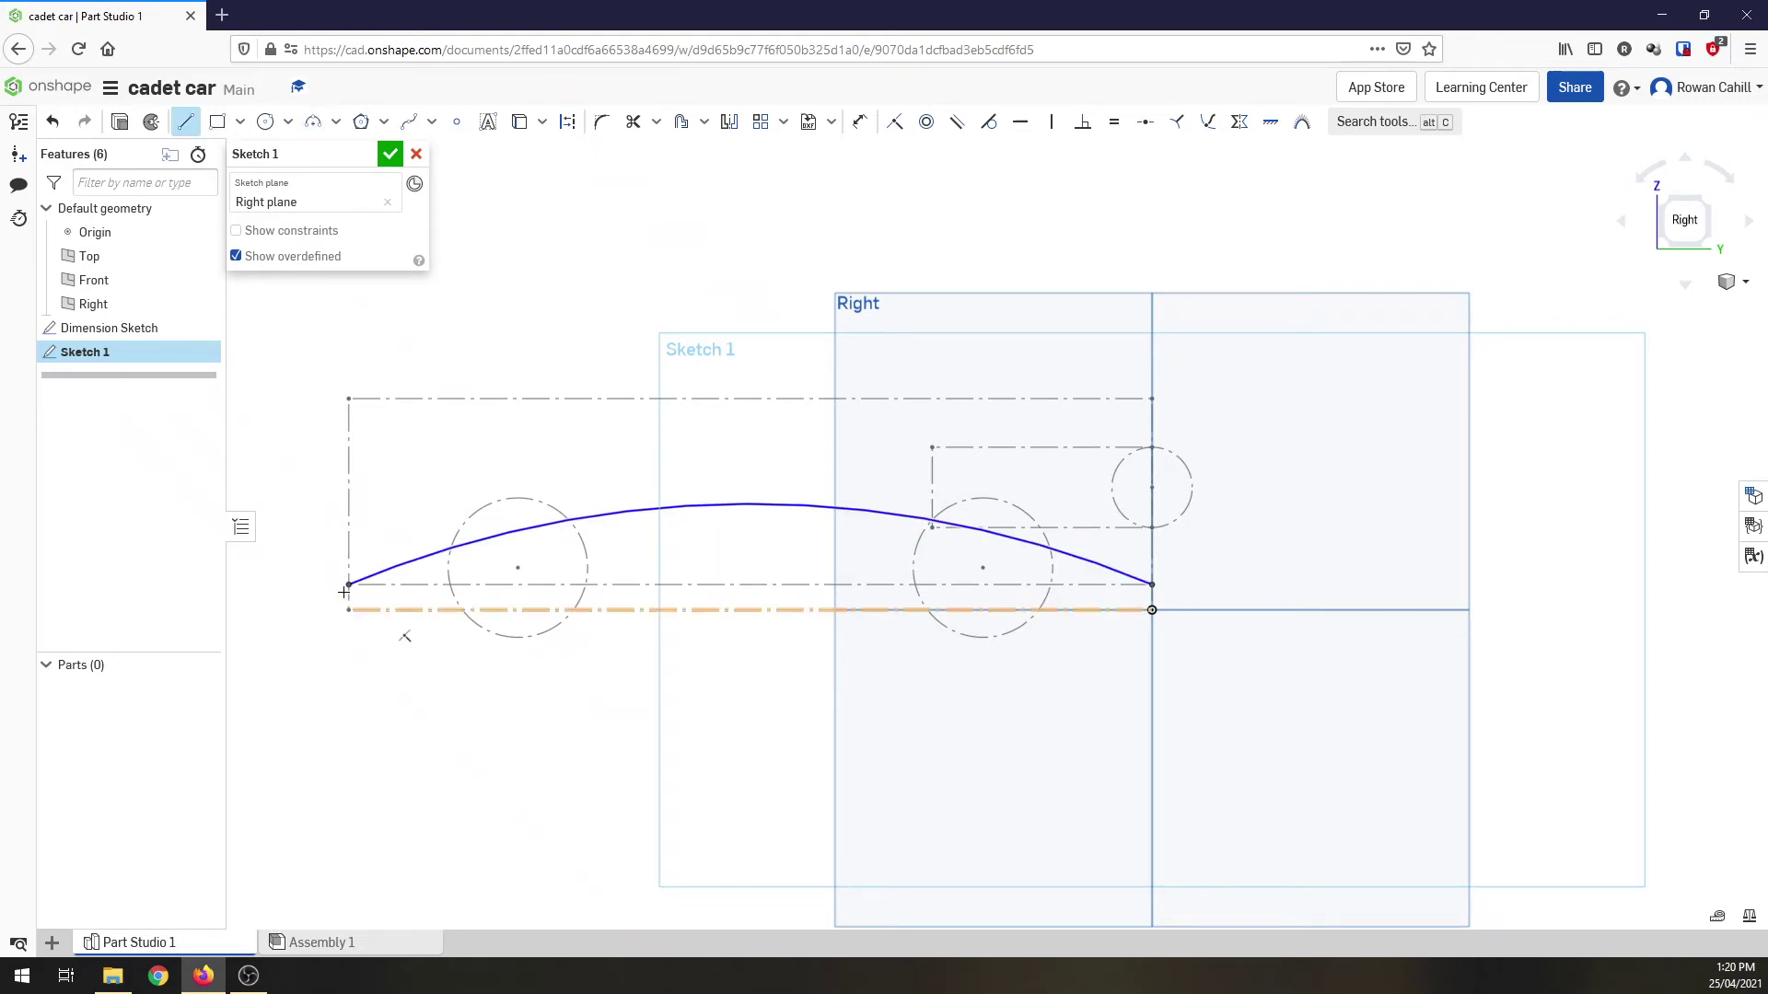
click(348, 584)
click(349, 609)
click(1152, 609)
click(348, 610)
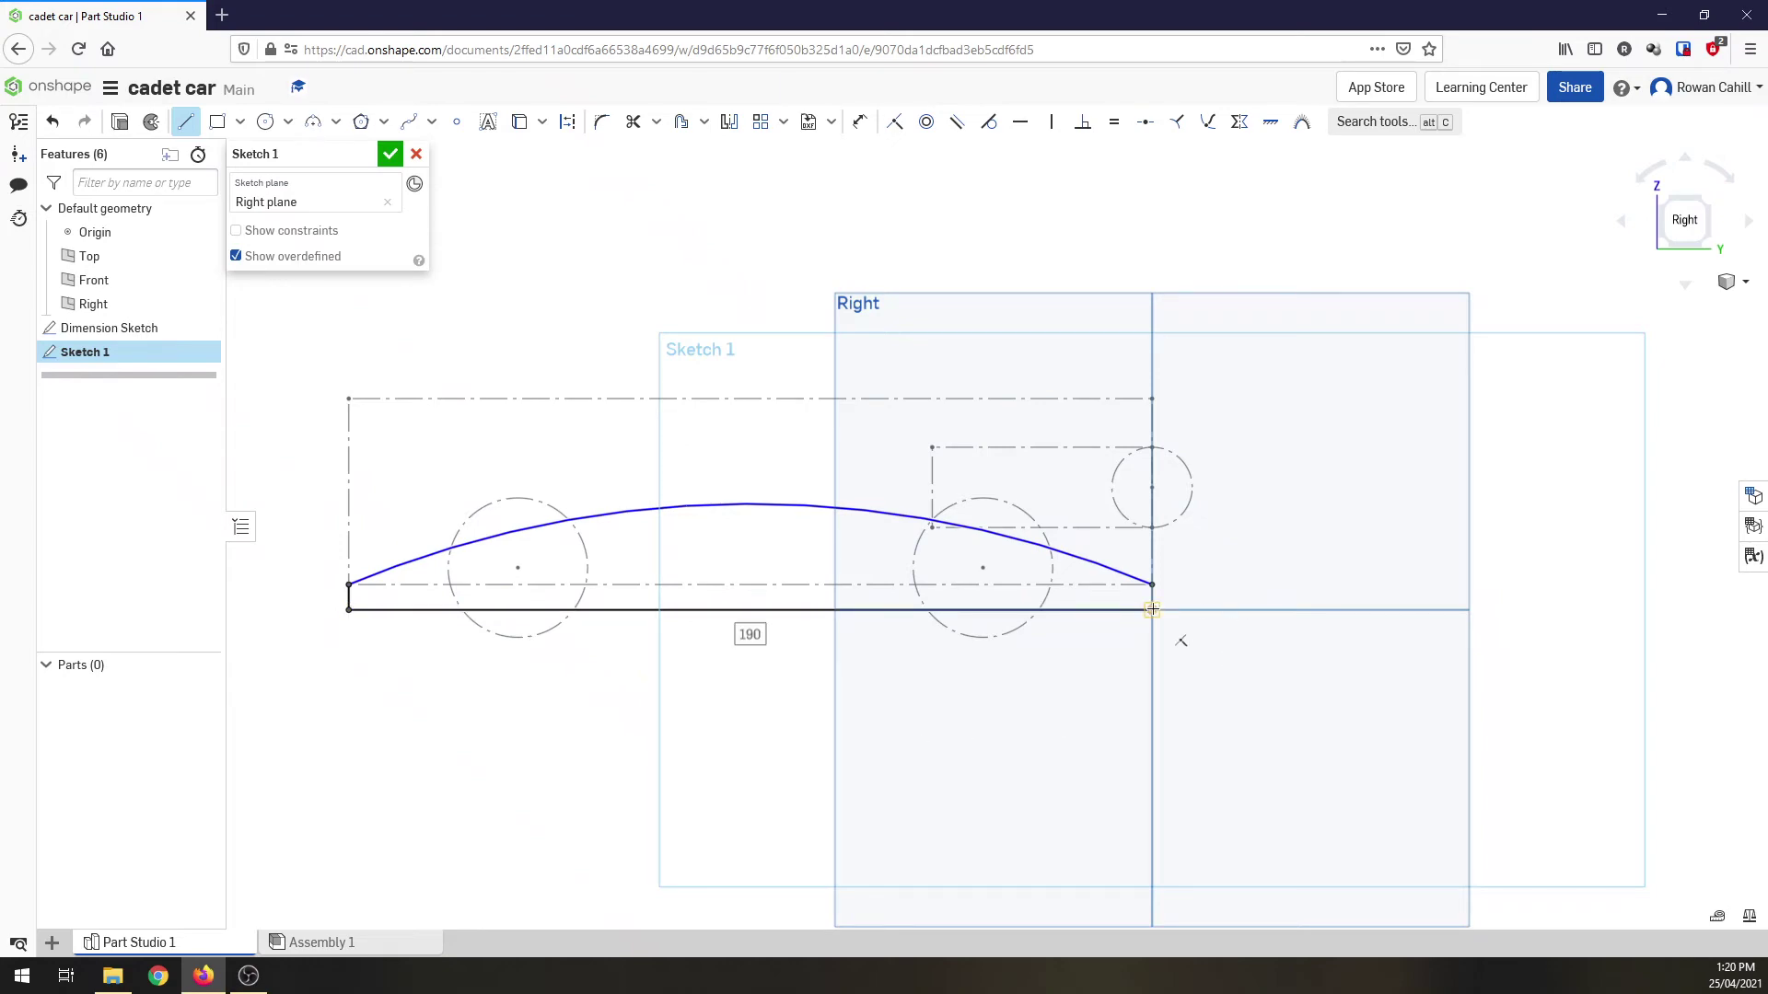
click(1154, 586)
click(1152, 585)
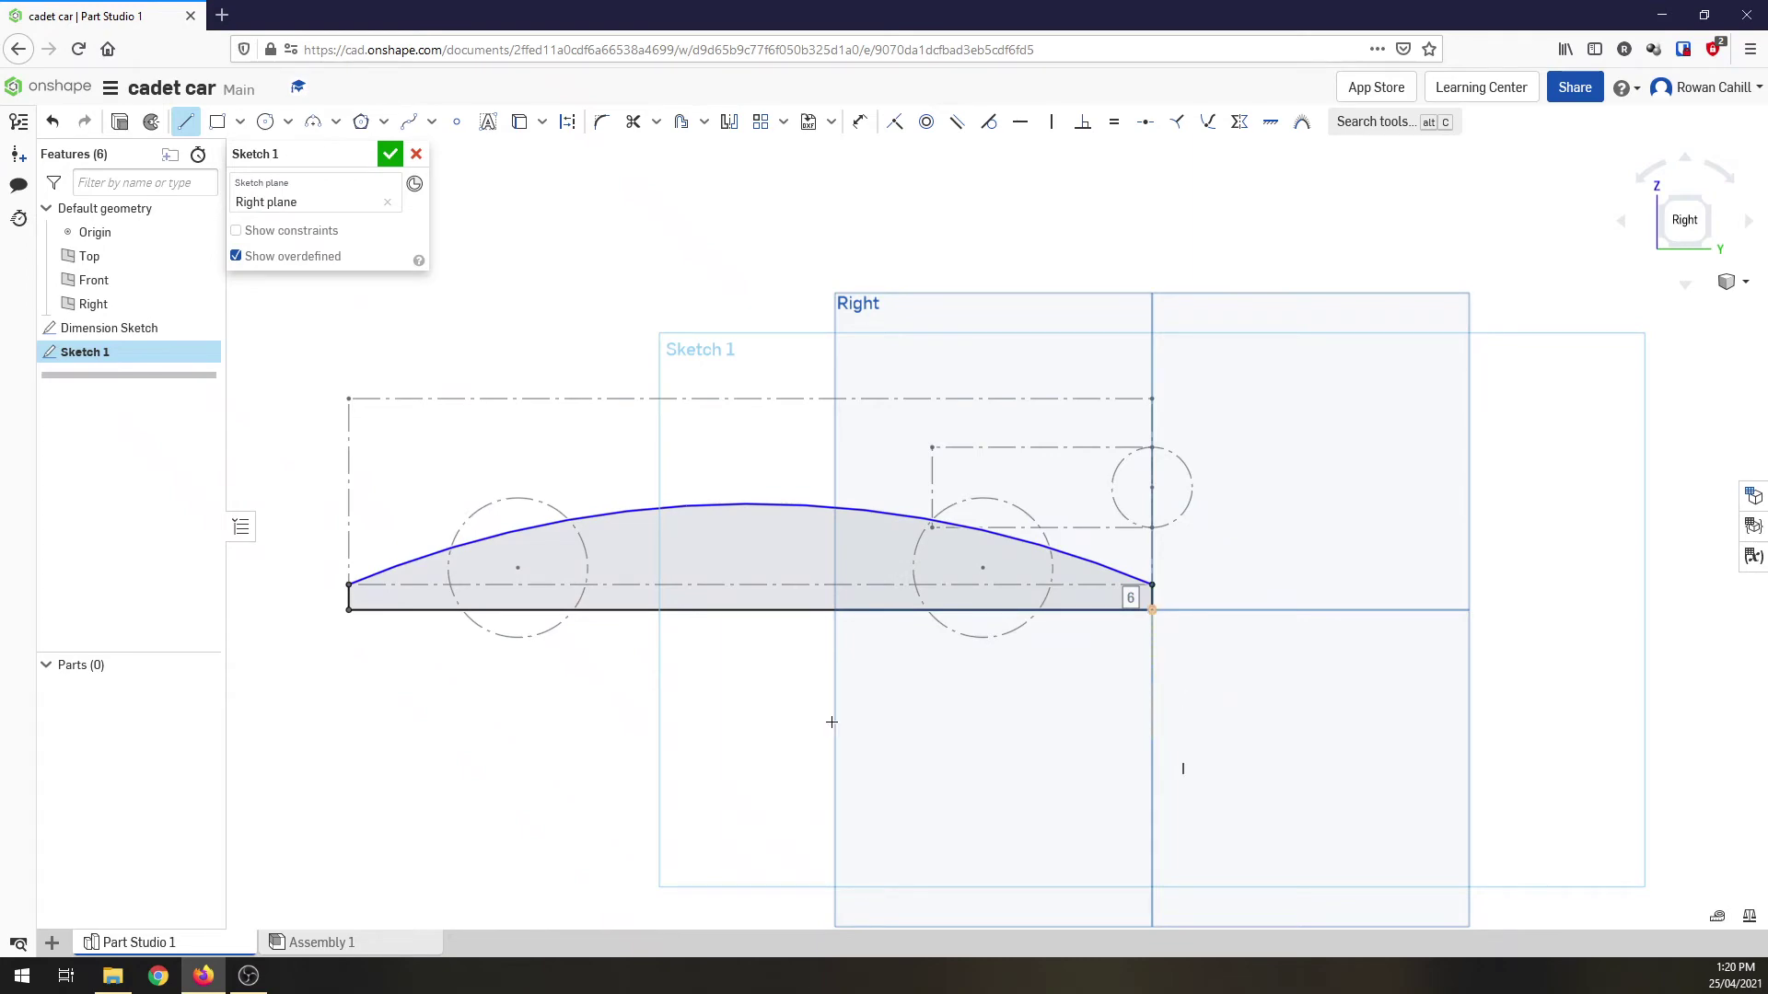
click(390, 154)
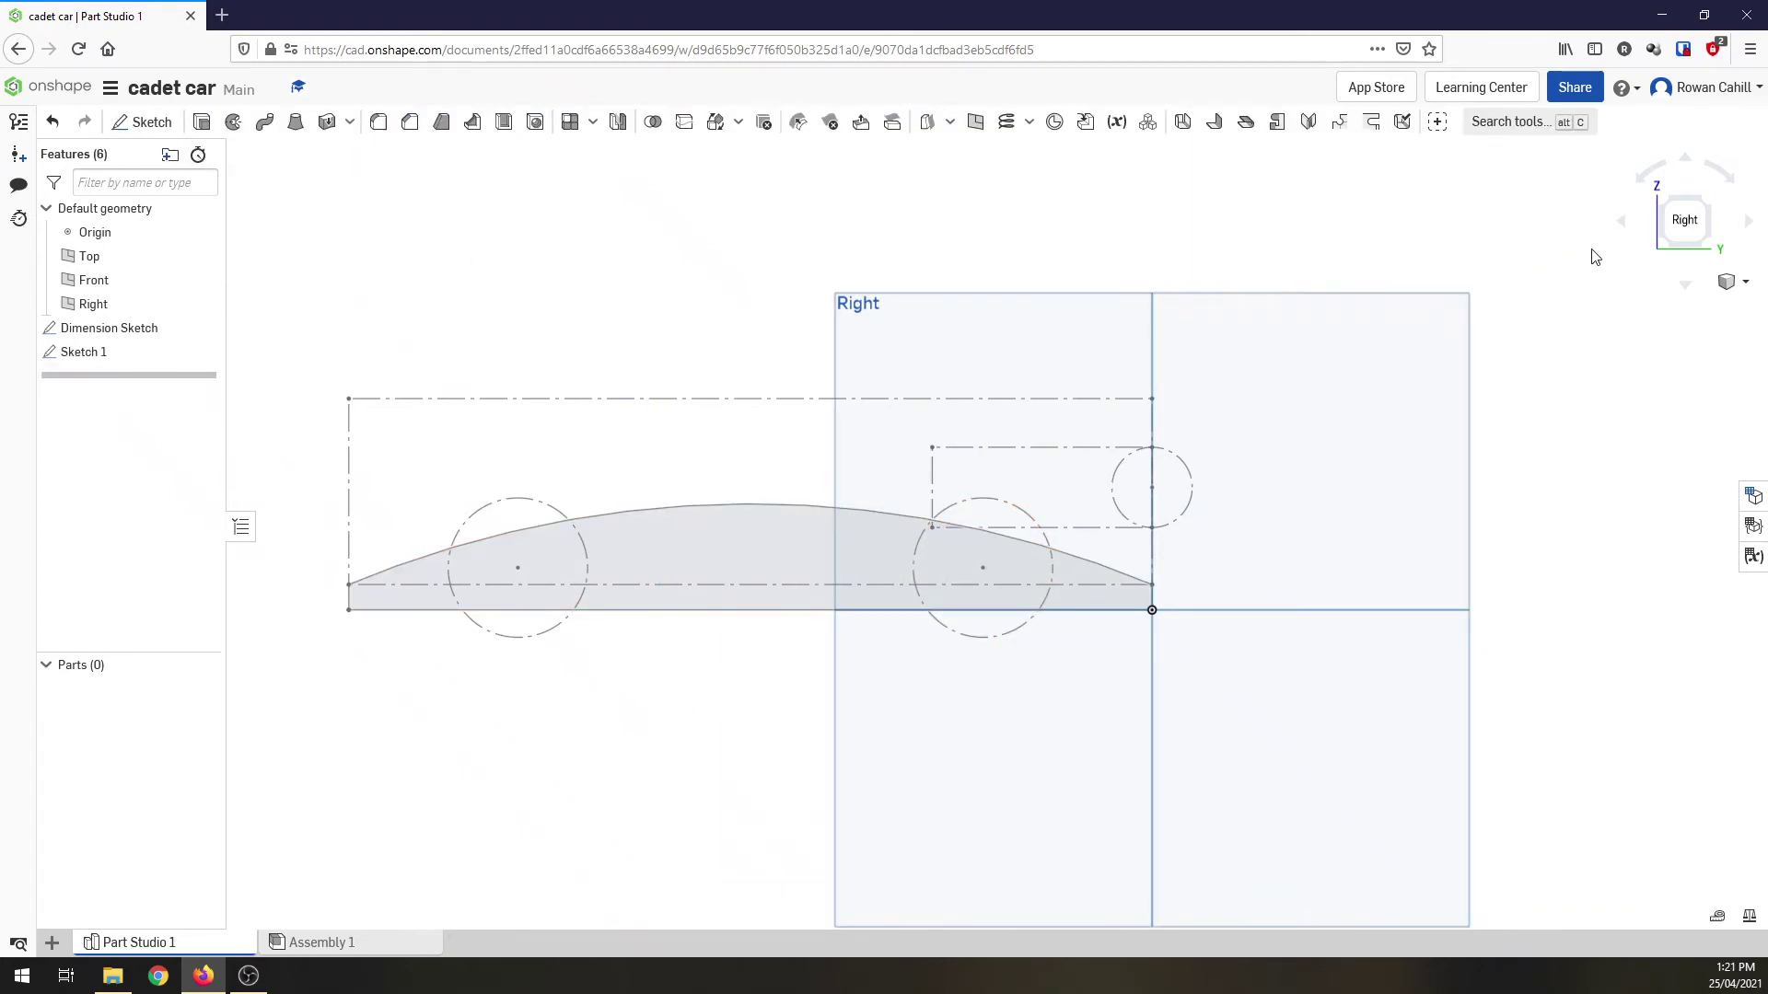
- From an isometric view, extrude the arched profile 14 mm into solid Part 1
click(1667, 210)
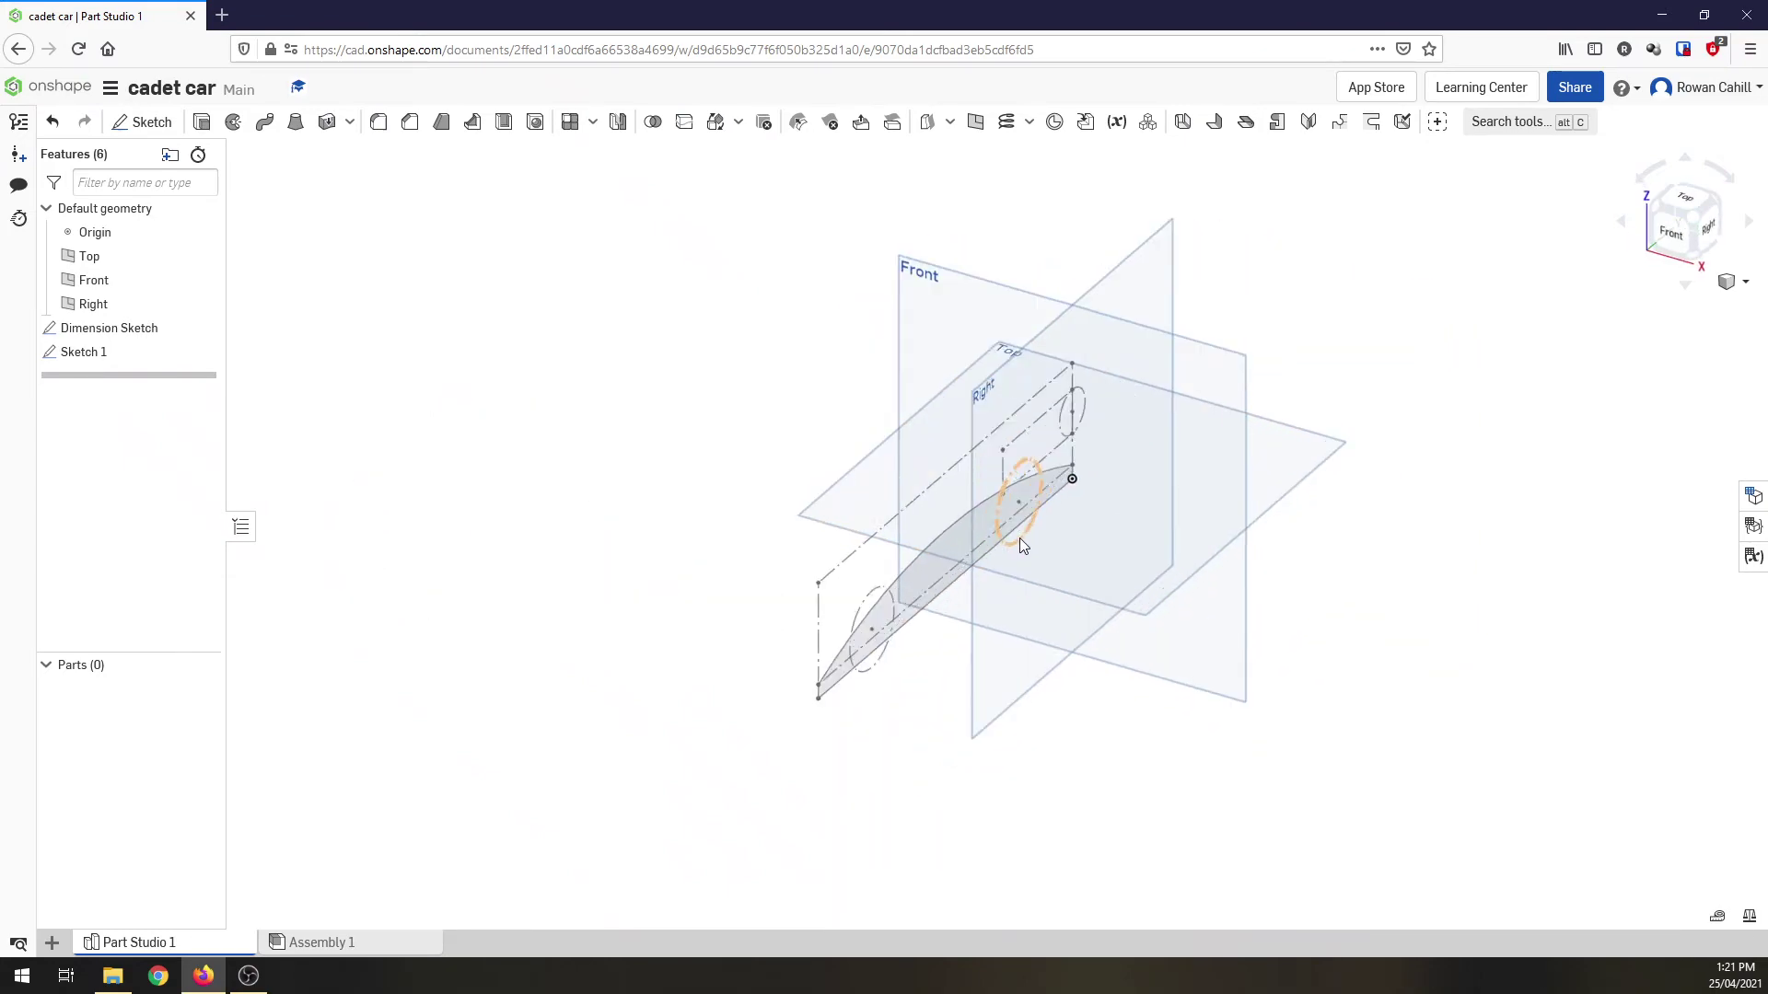
scroll(1019, 537, up, 3)
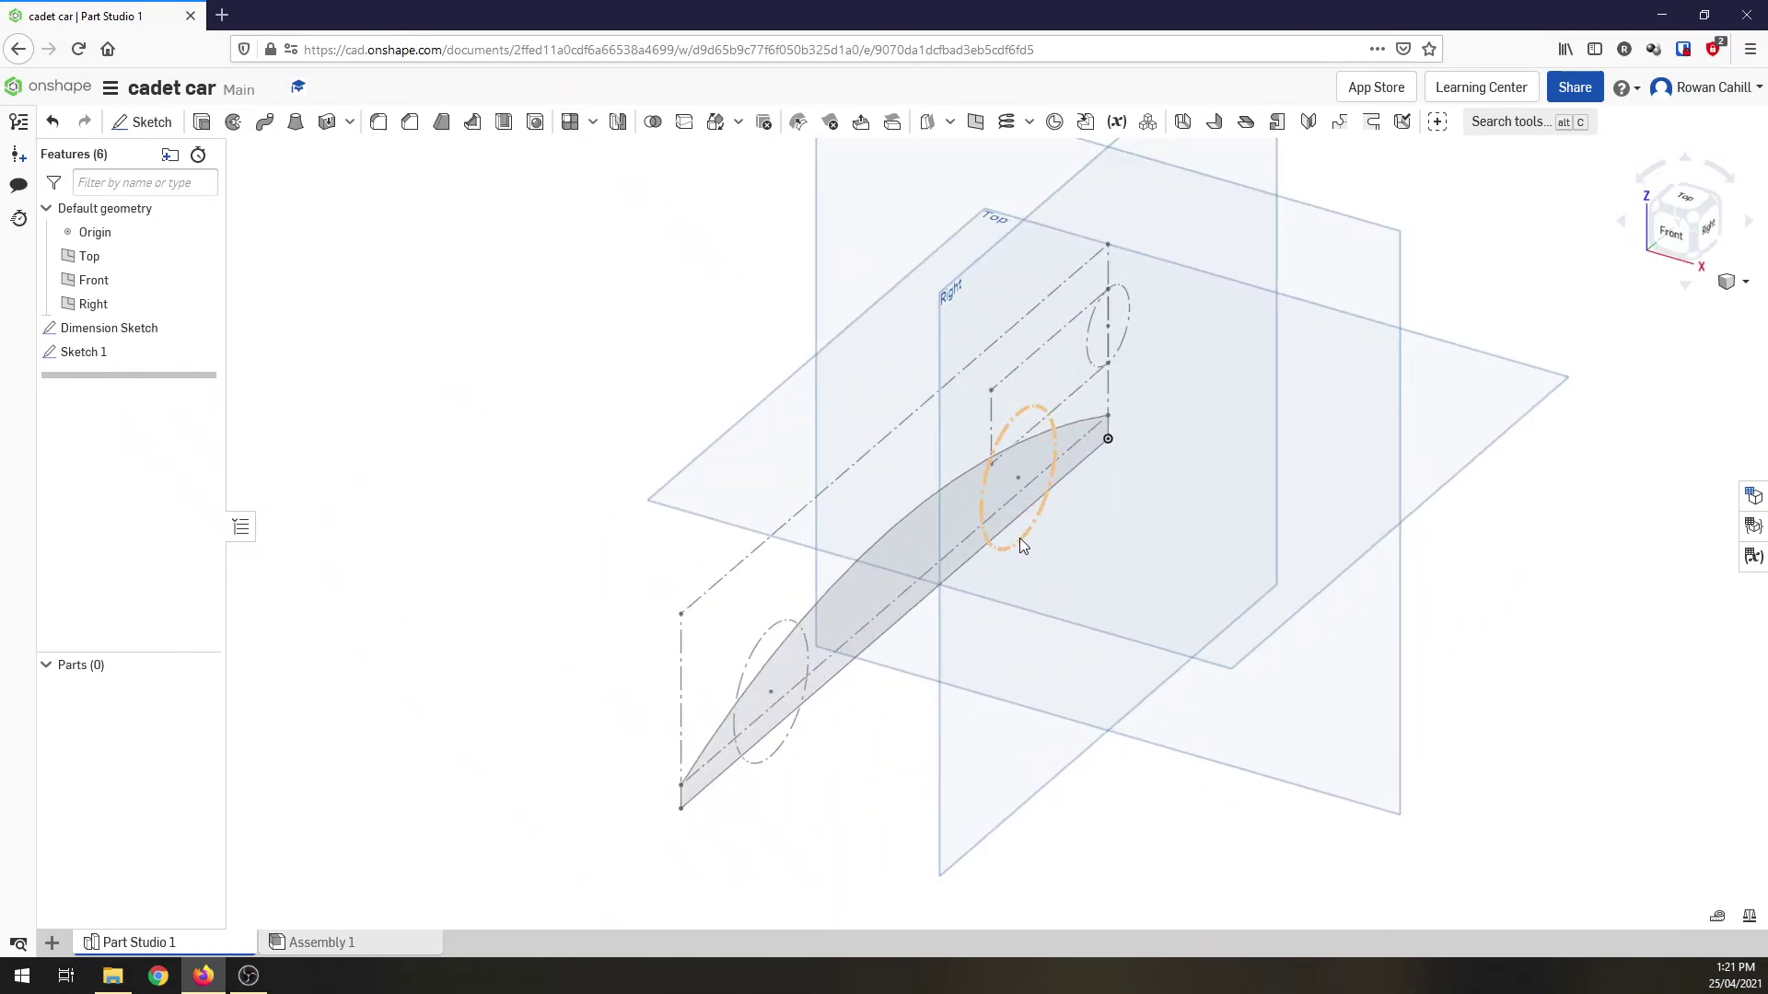
click(202, 123)
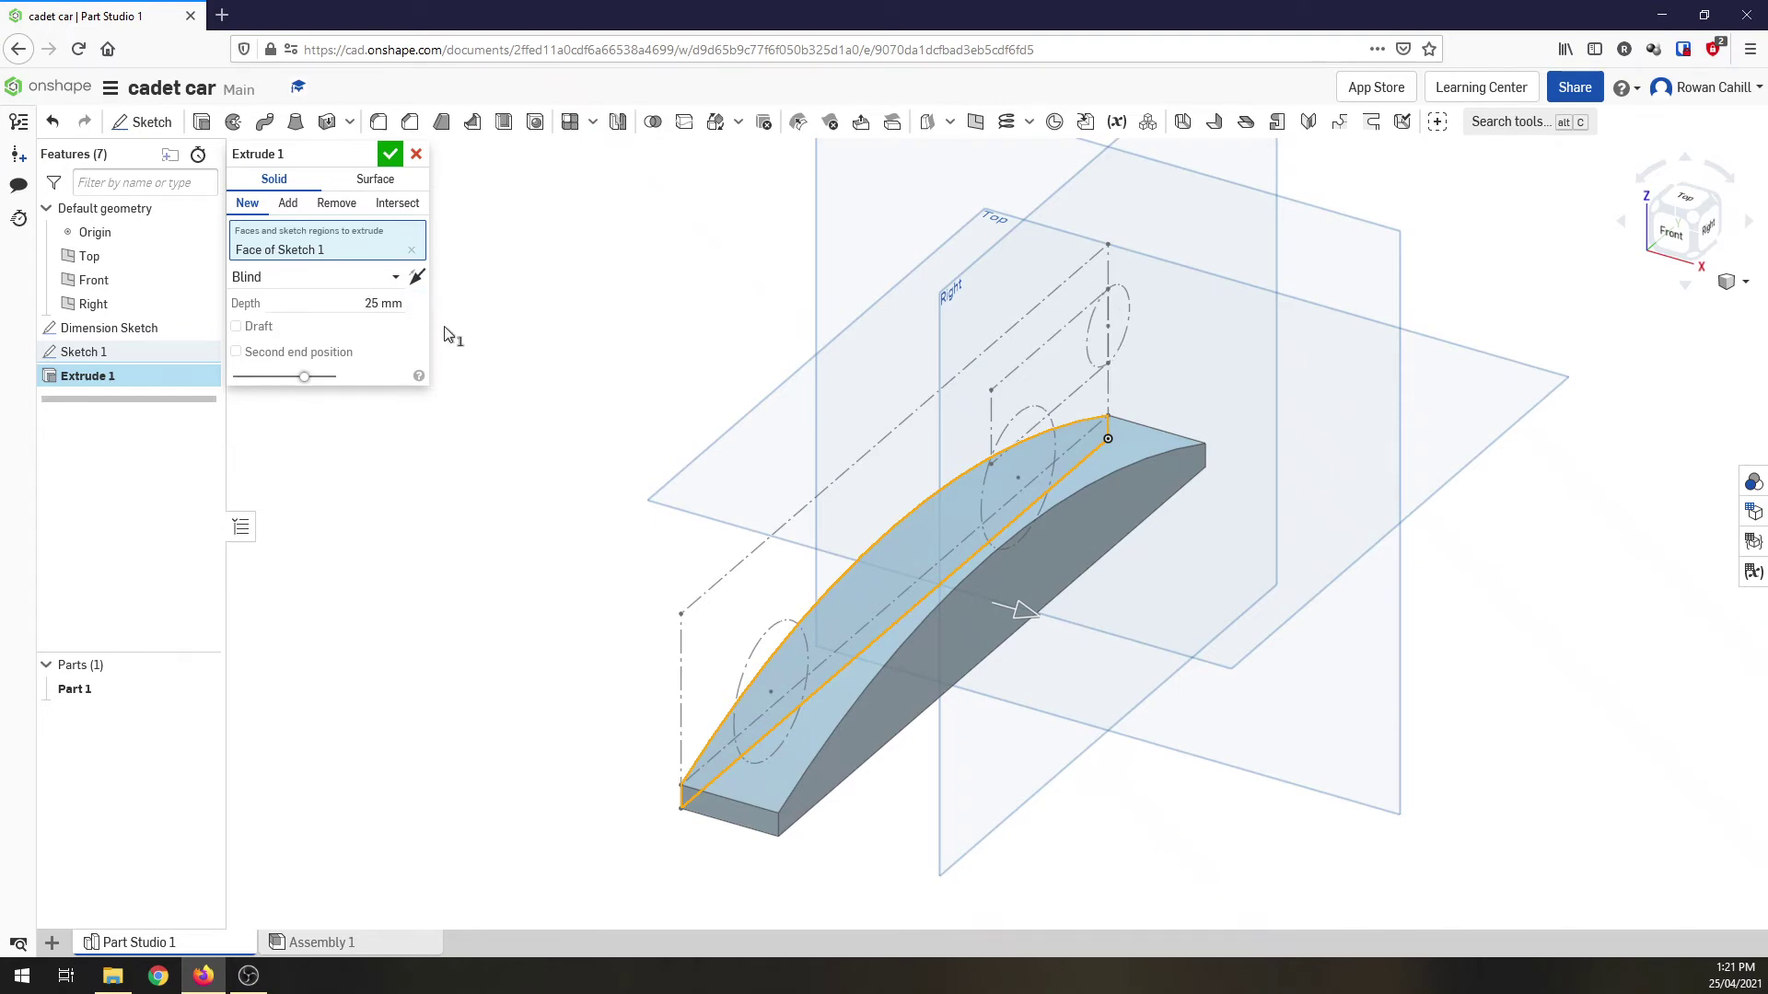
click(397, 304)
text(14)
click(390, 155)
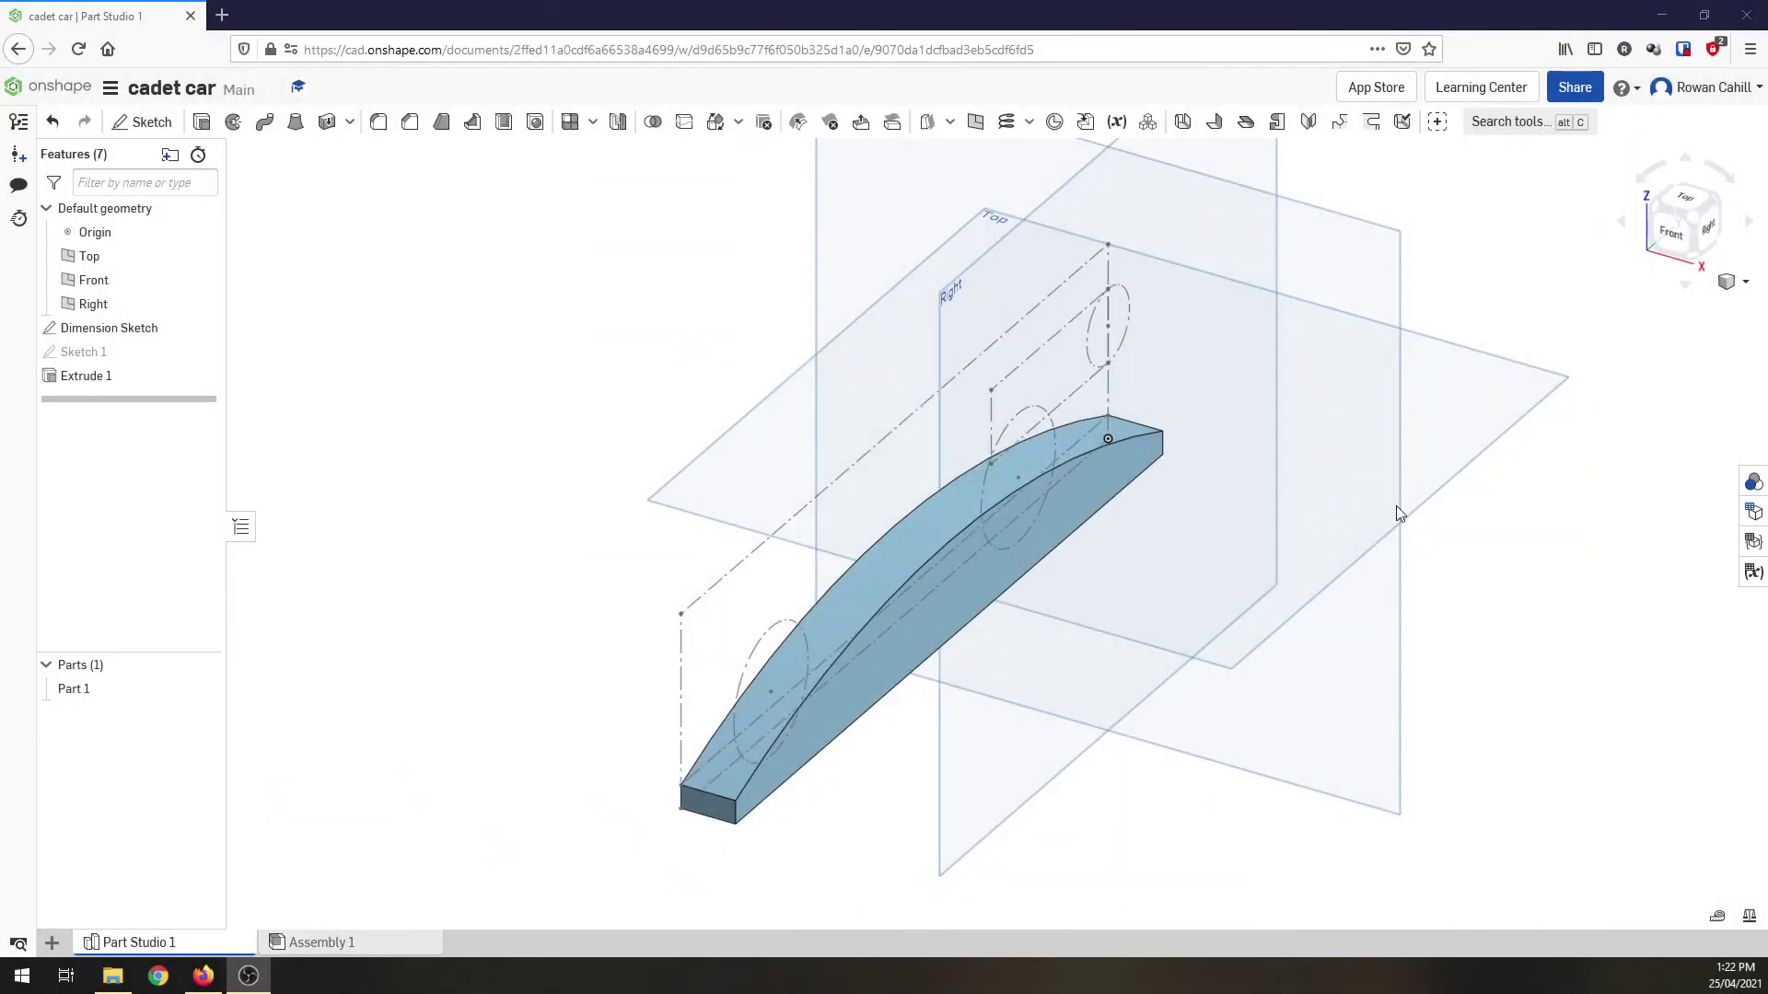
- Start a sketch on the Right plane, view it face-on, and draw a corner rectangle from the circle centre
click(153, 131)
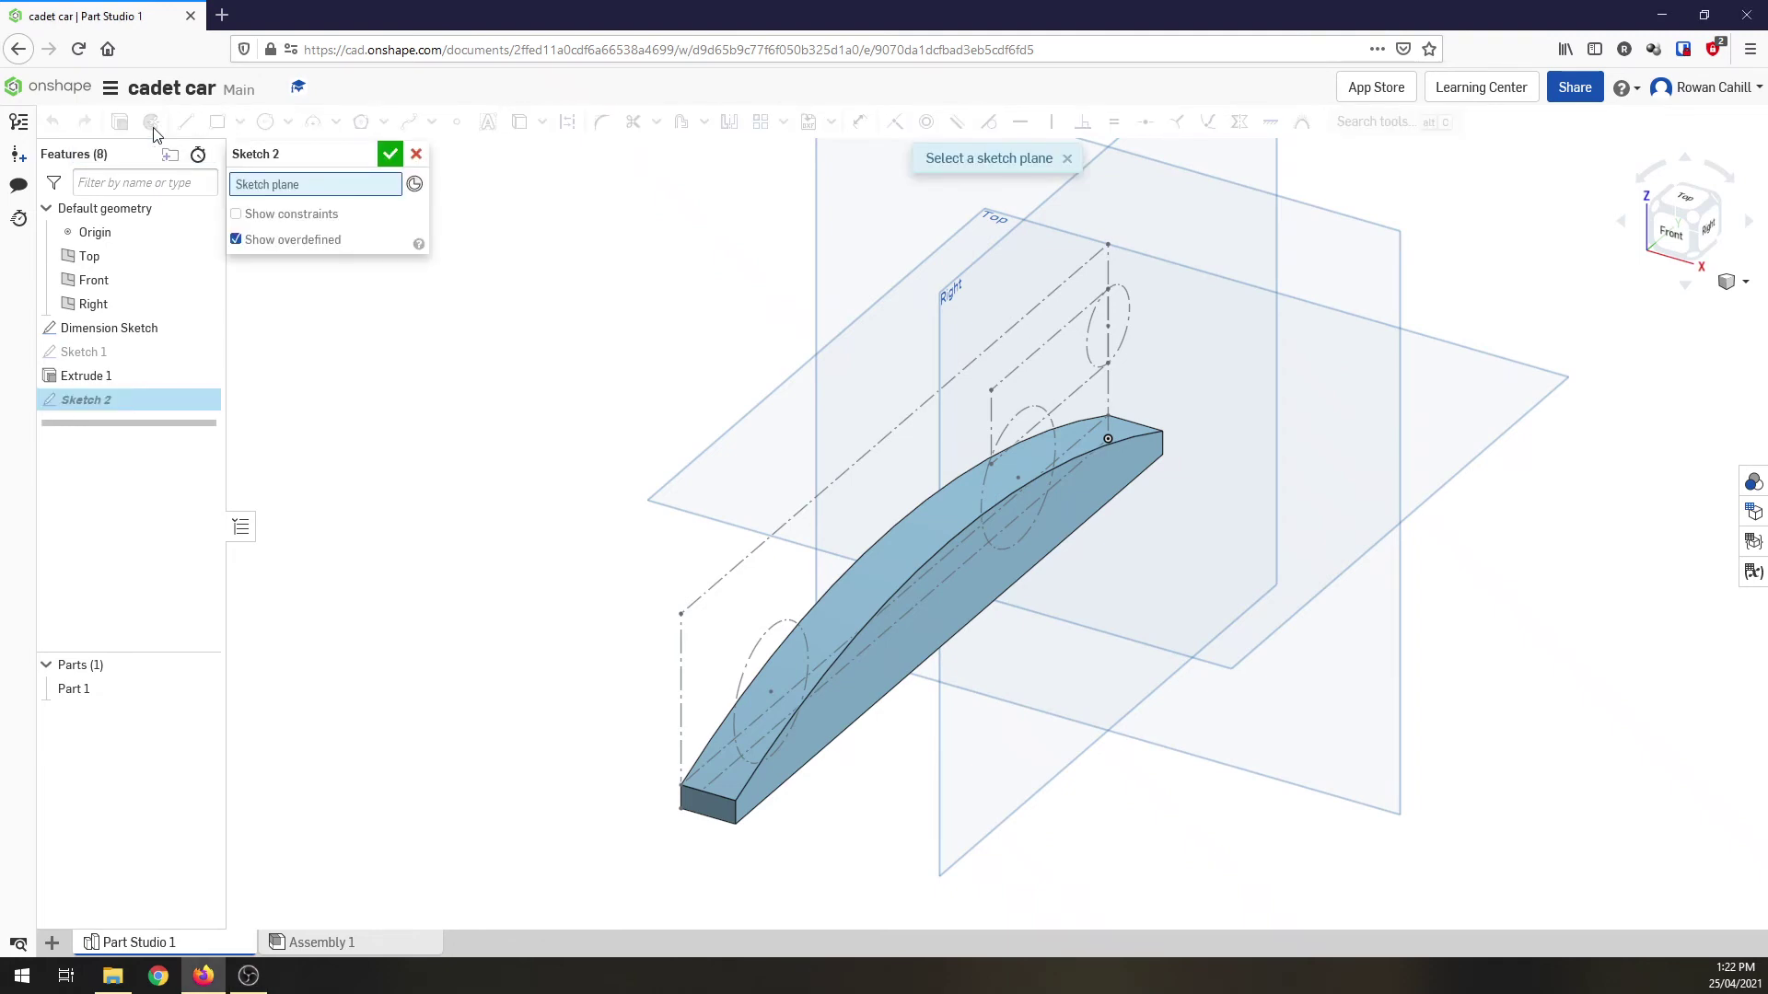
click(1010, 263)
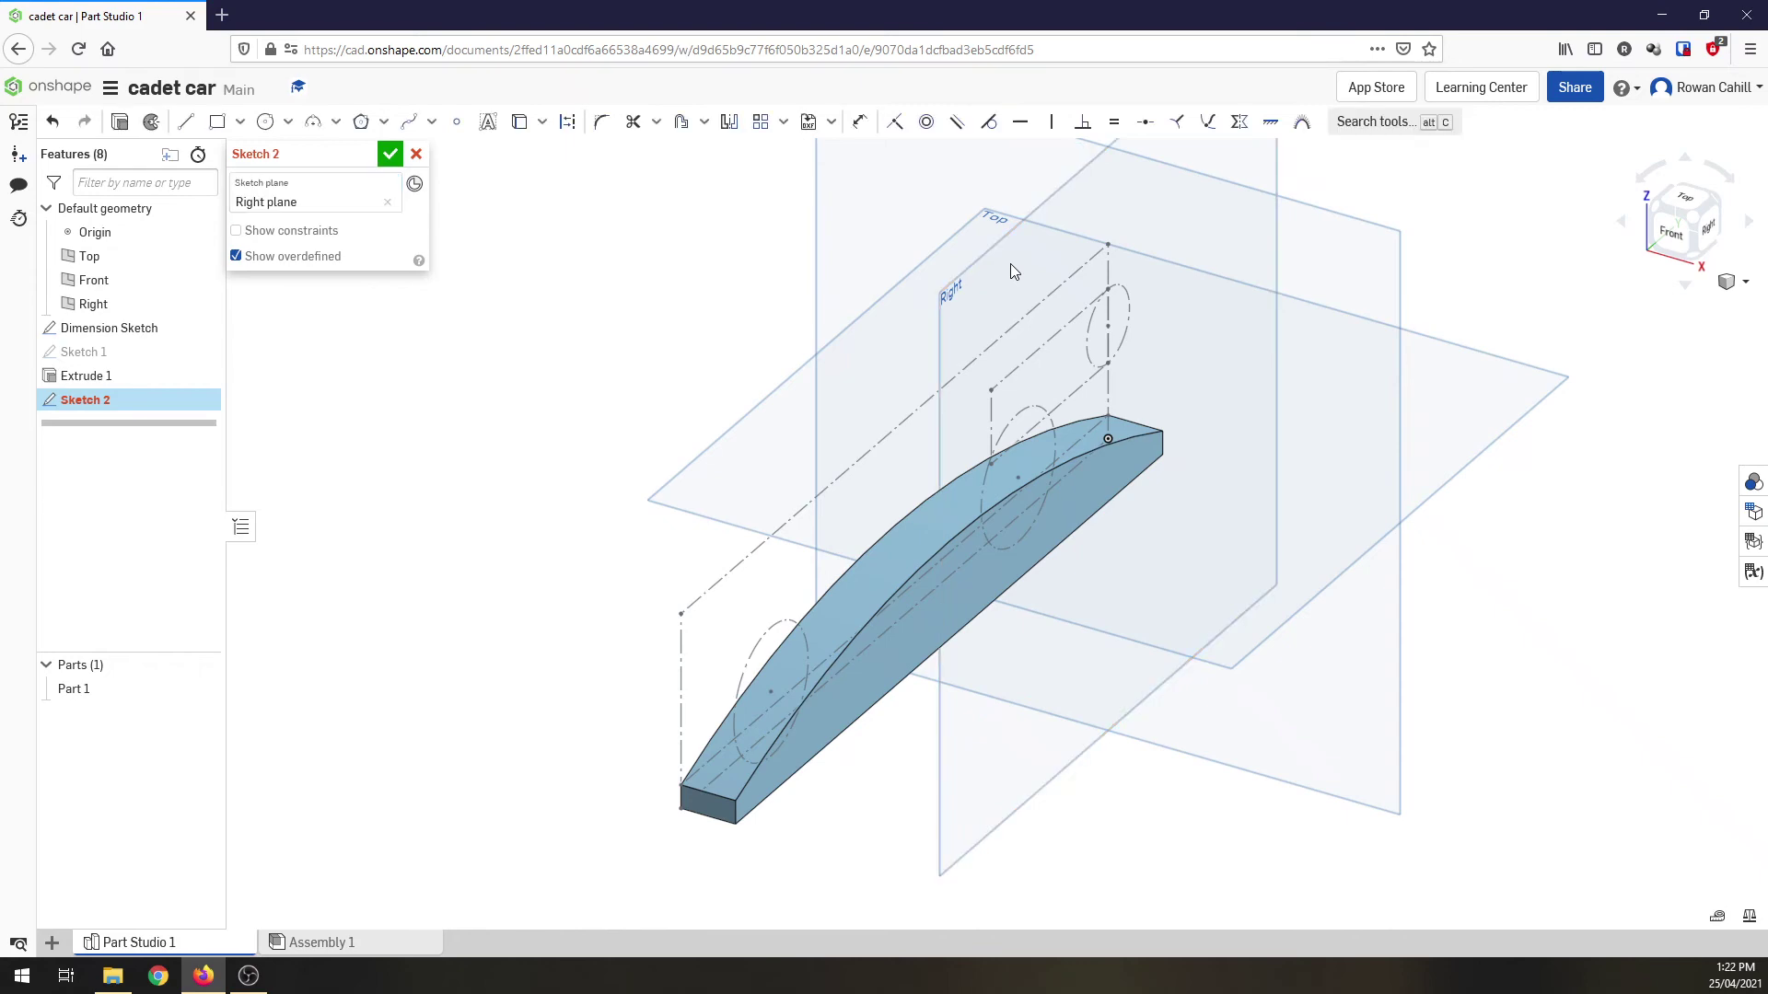
click(1706, 231)
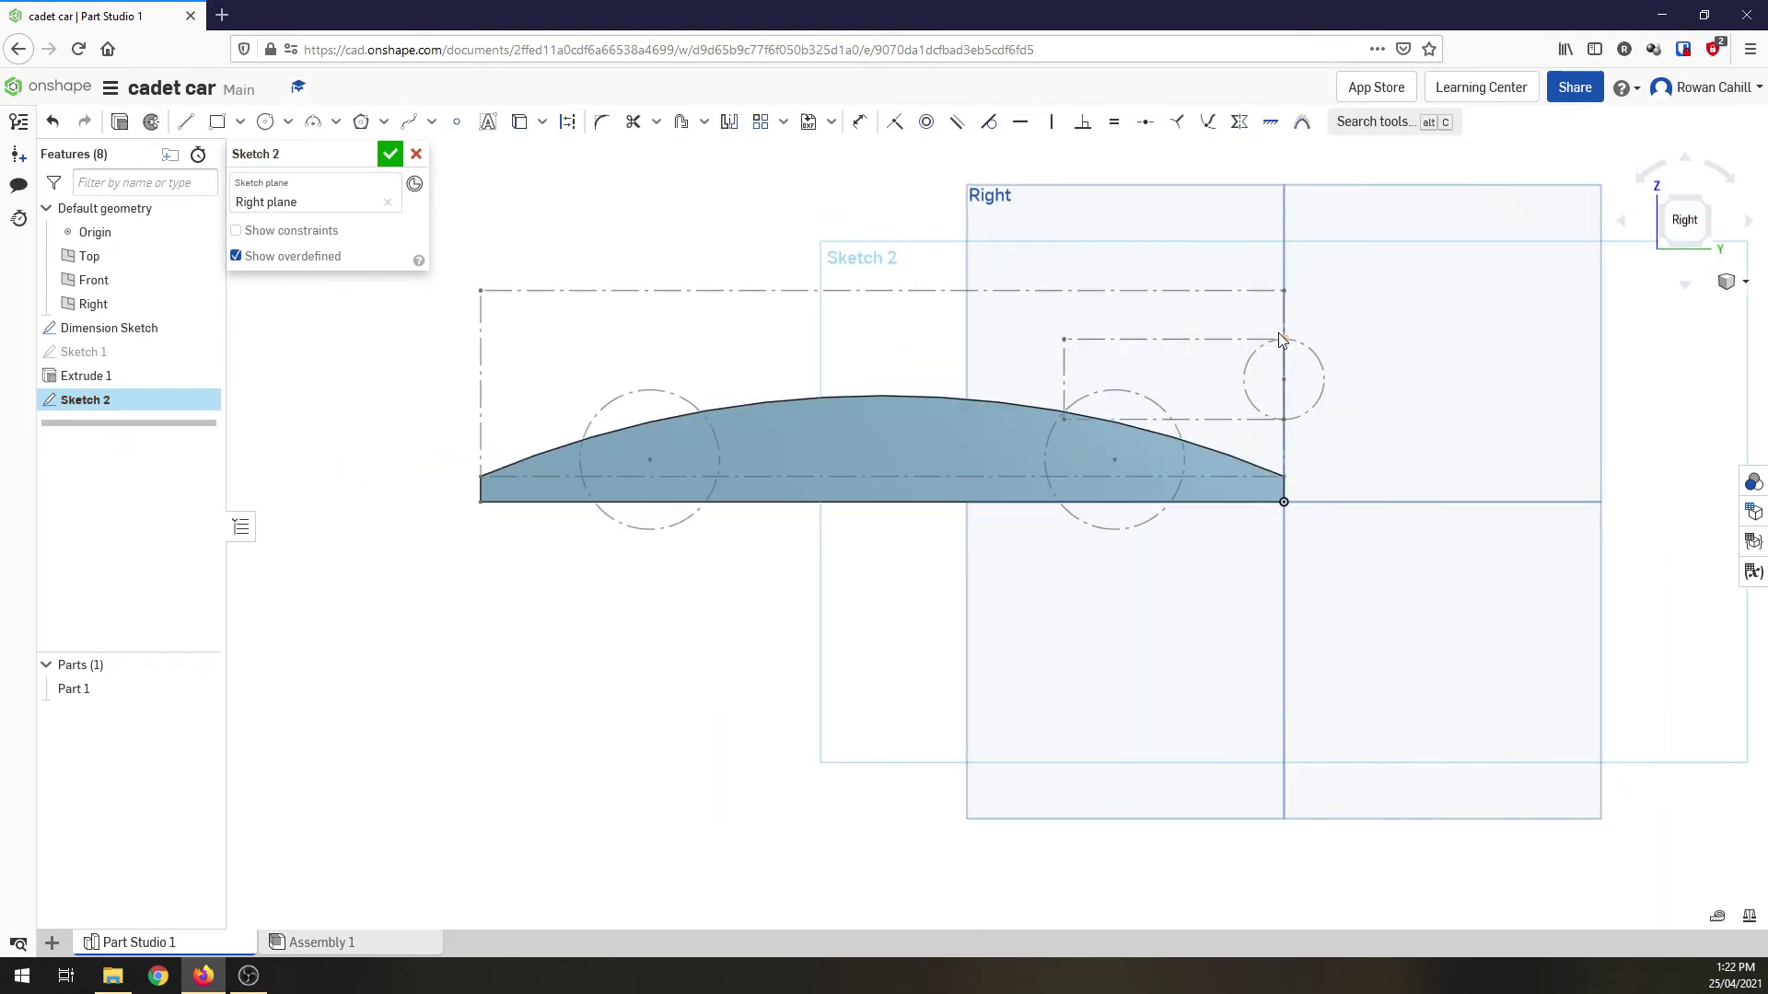
scroll(1278, 333, up, 2)
click(220, 124)
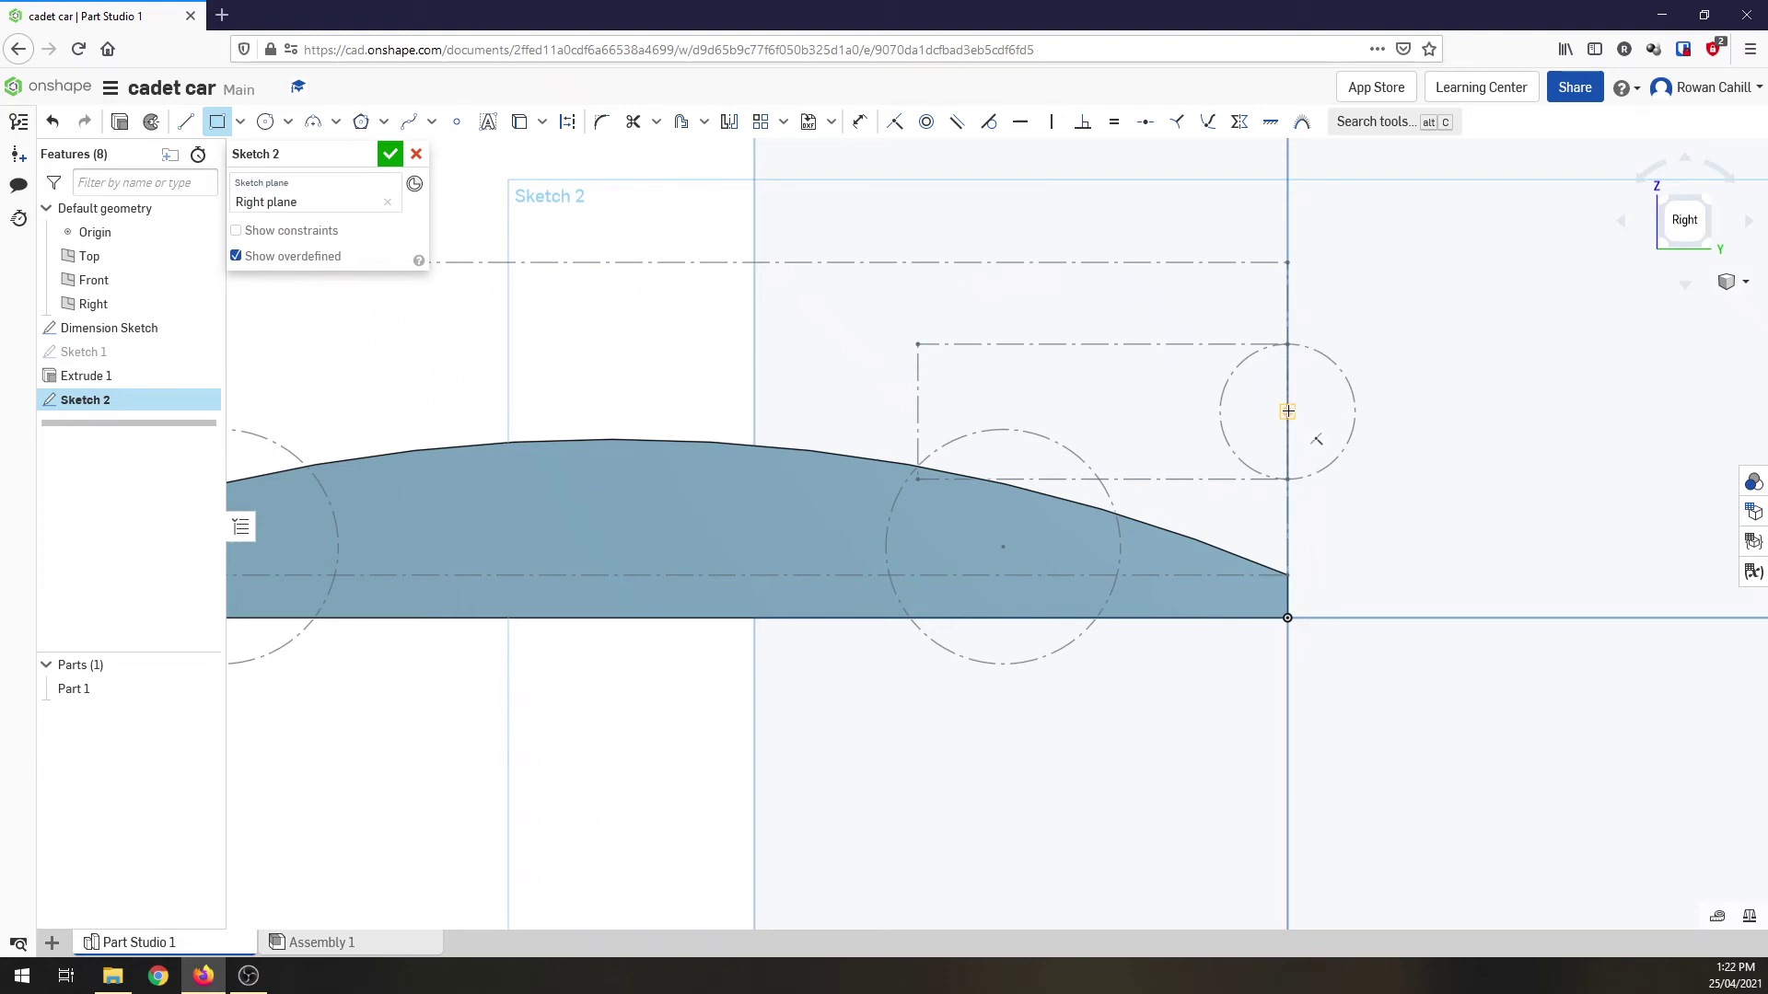
click(1287, 412)
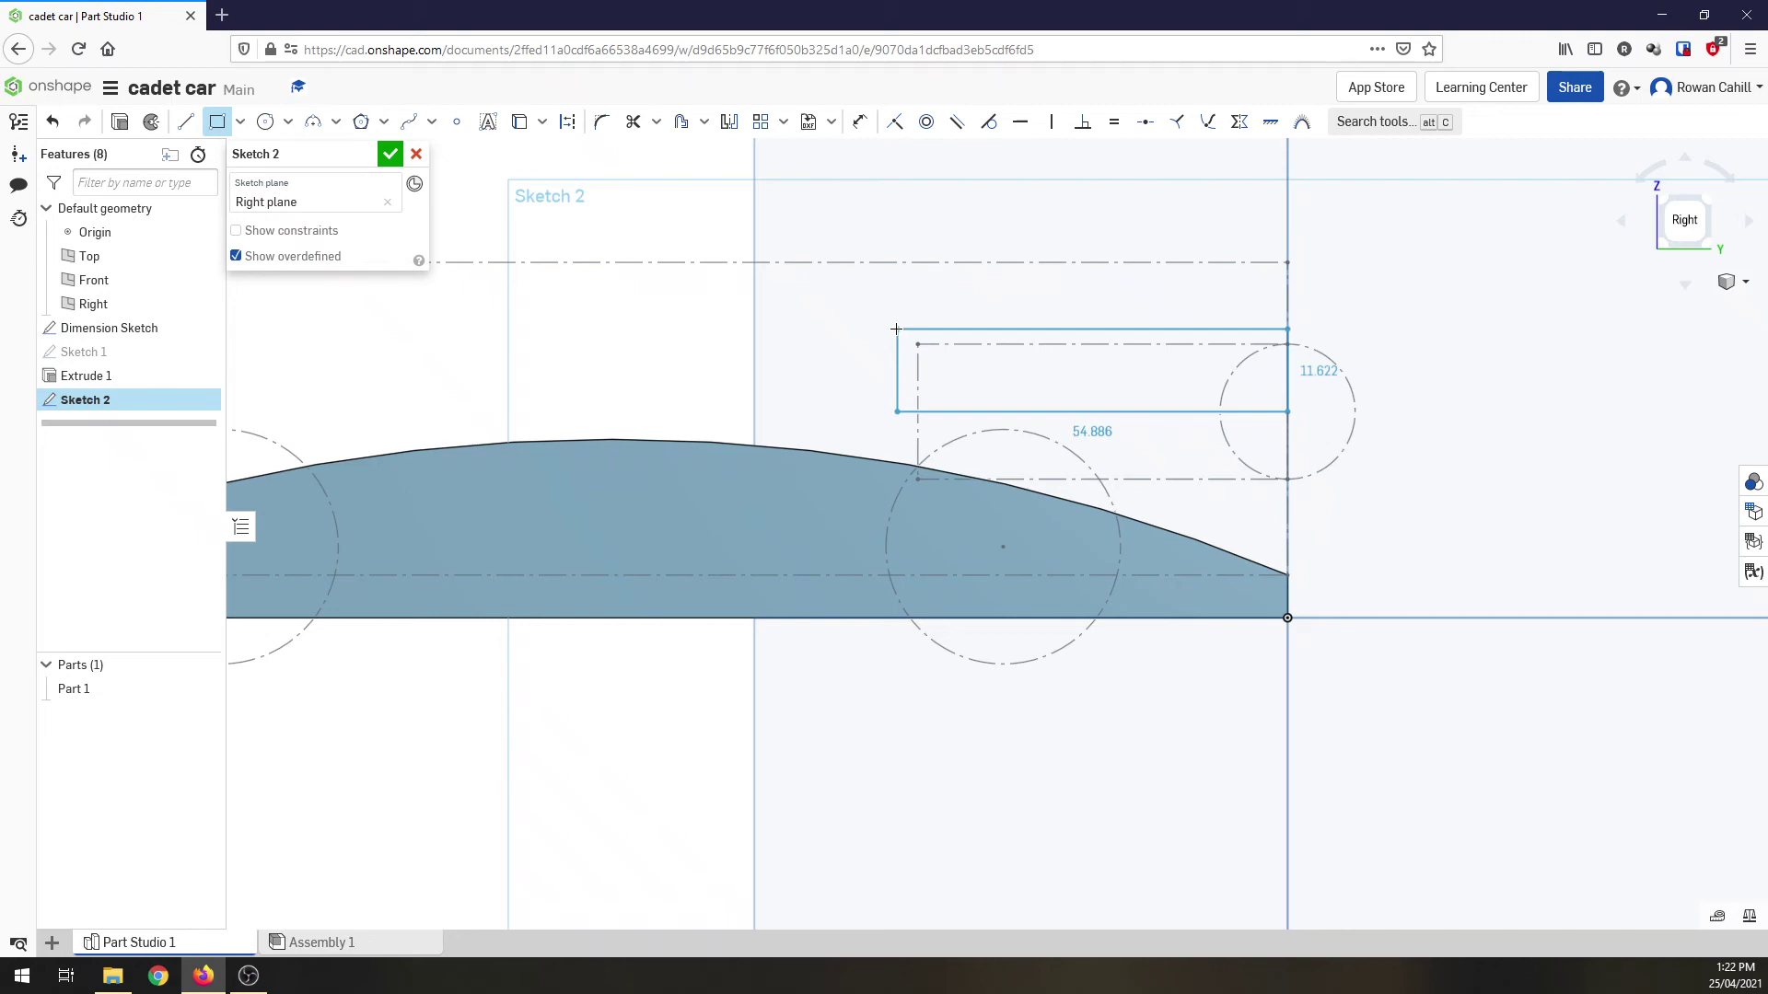
click(897, 325)
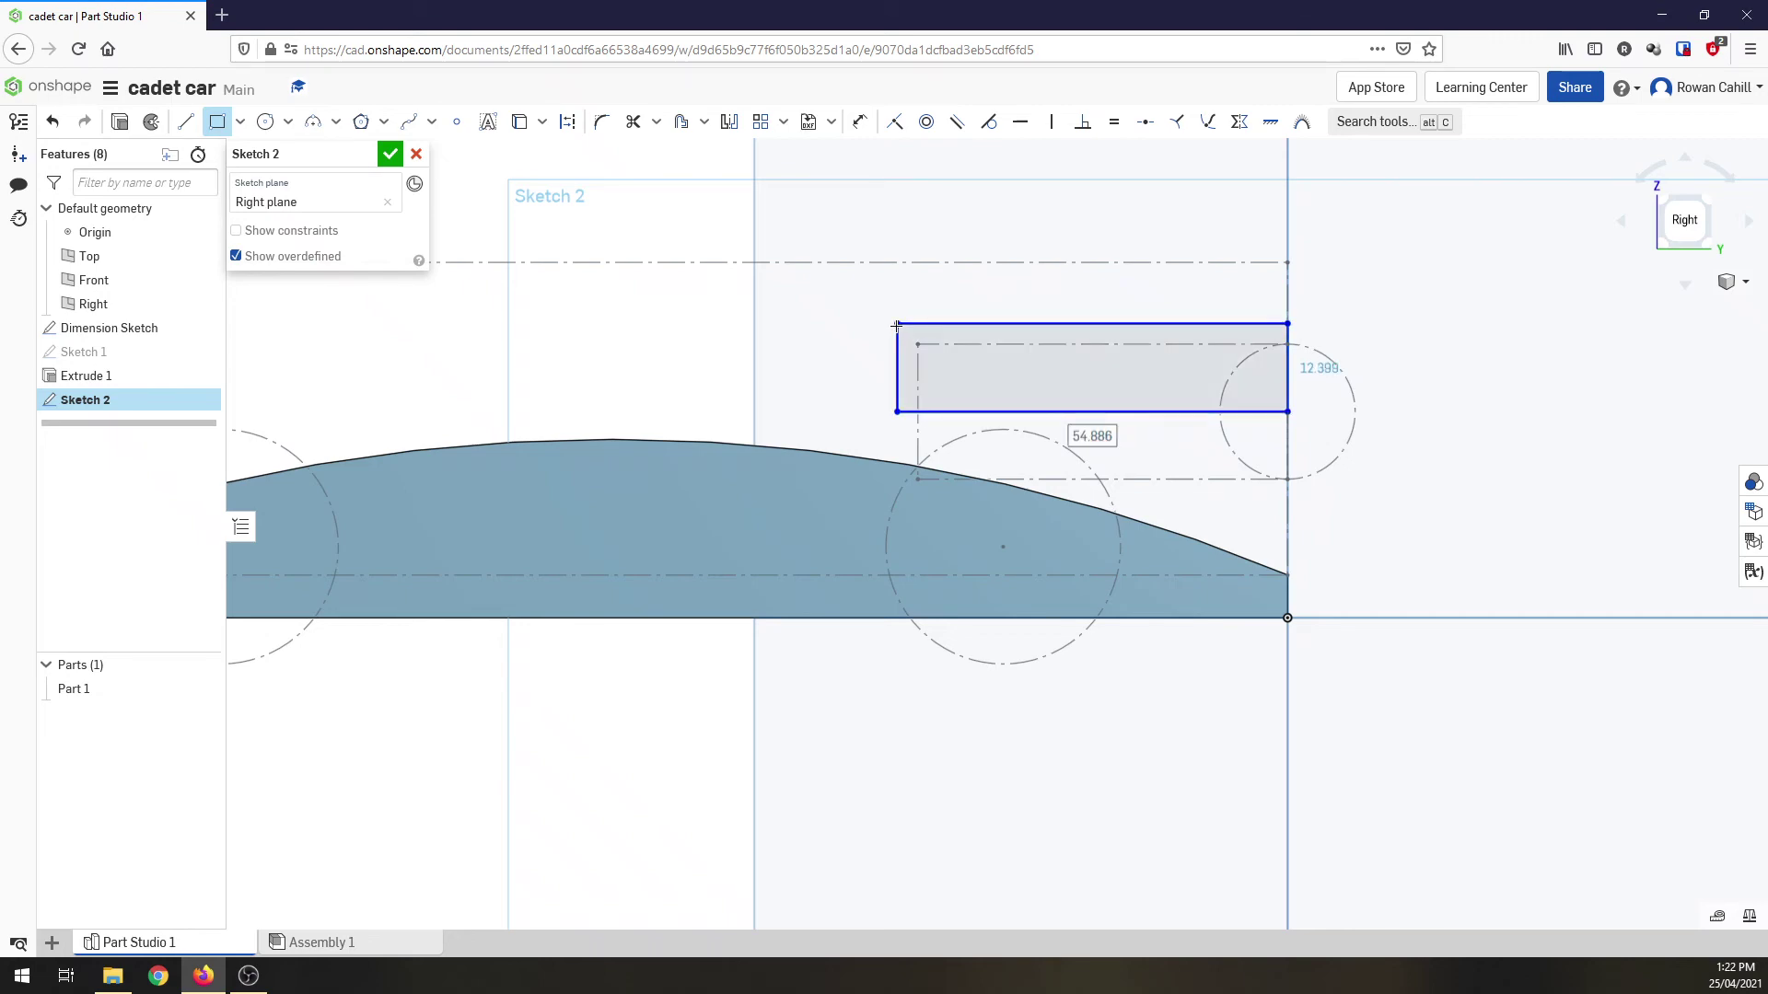
- Dimension the rectangle 55 long and 14 high
double_click(1079, 435)
text(55)
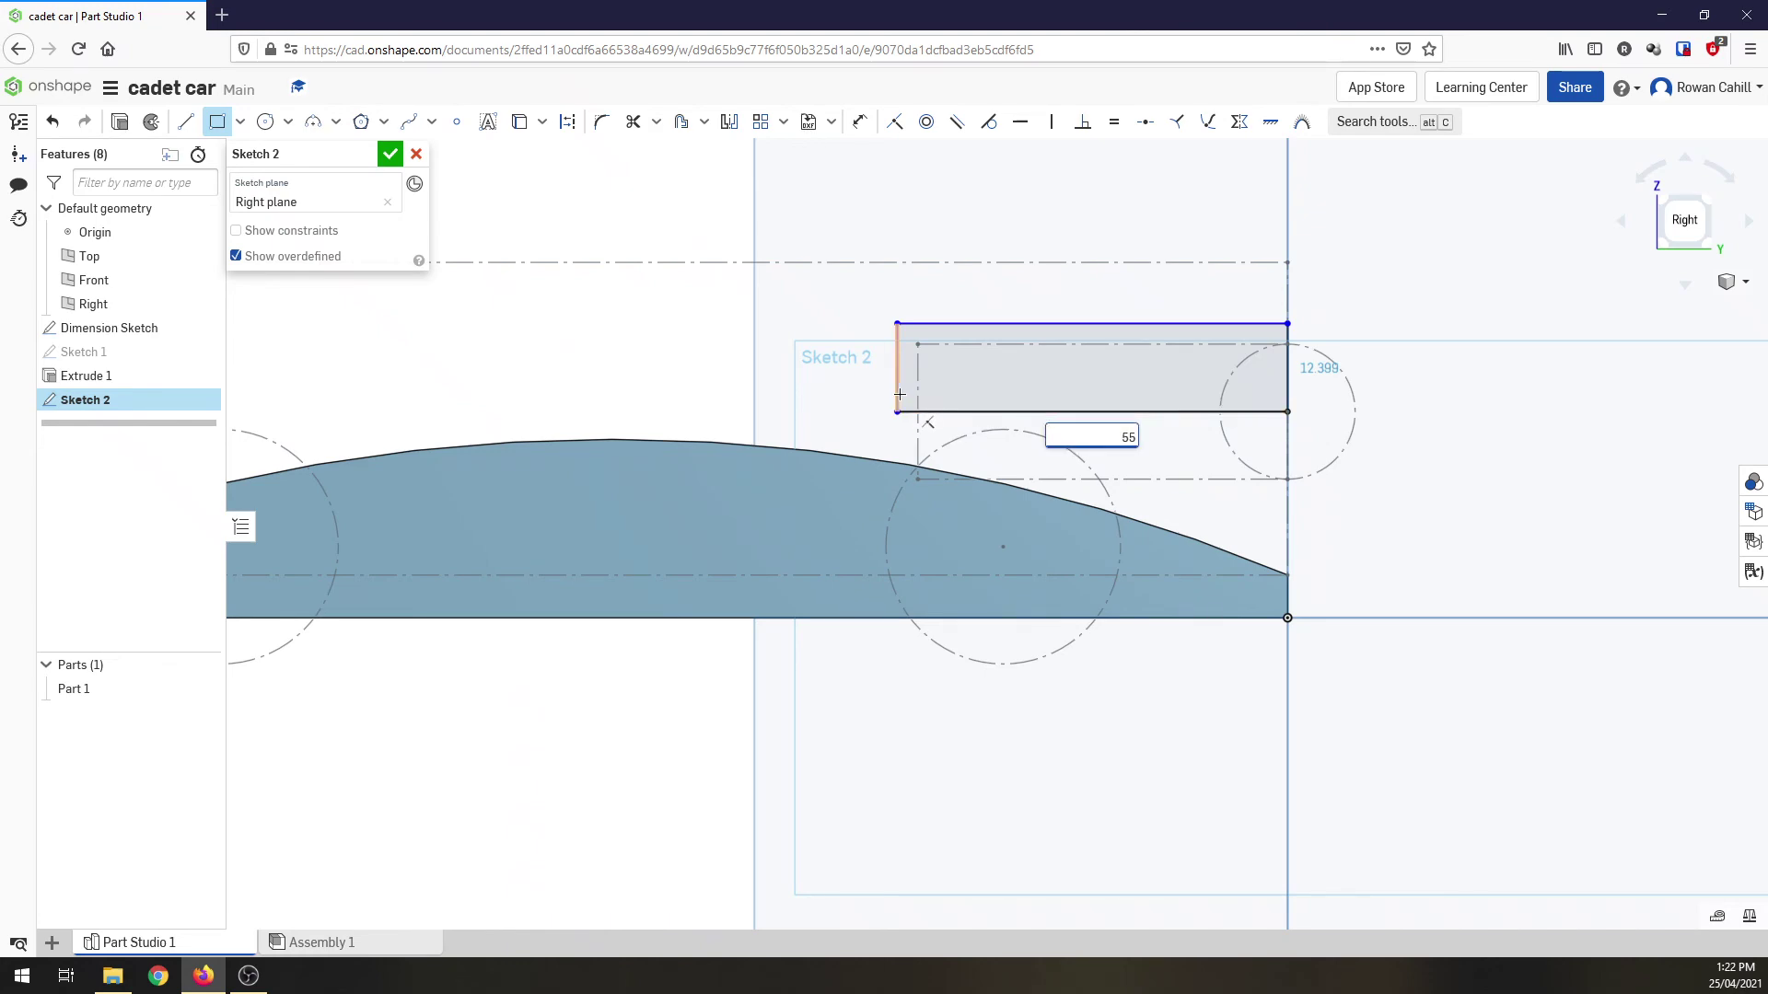
key(Return)
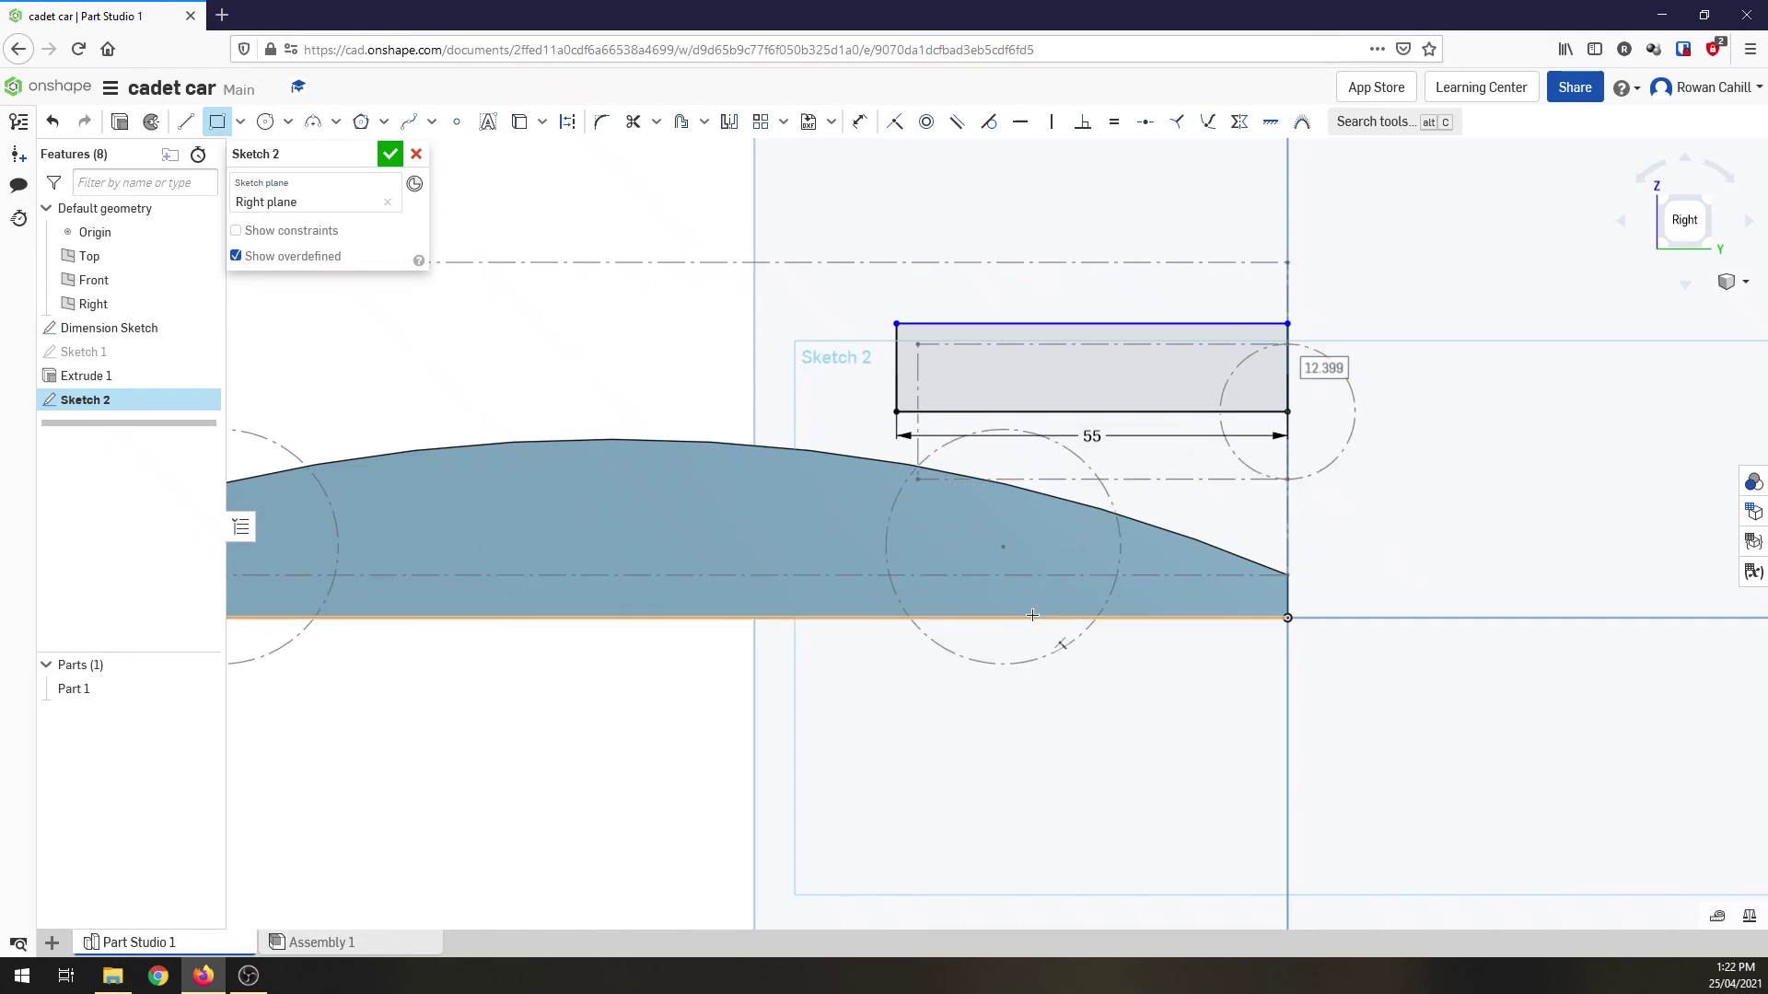
text(14)
key(Return)
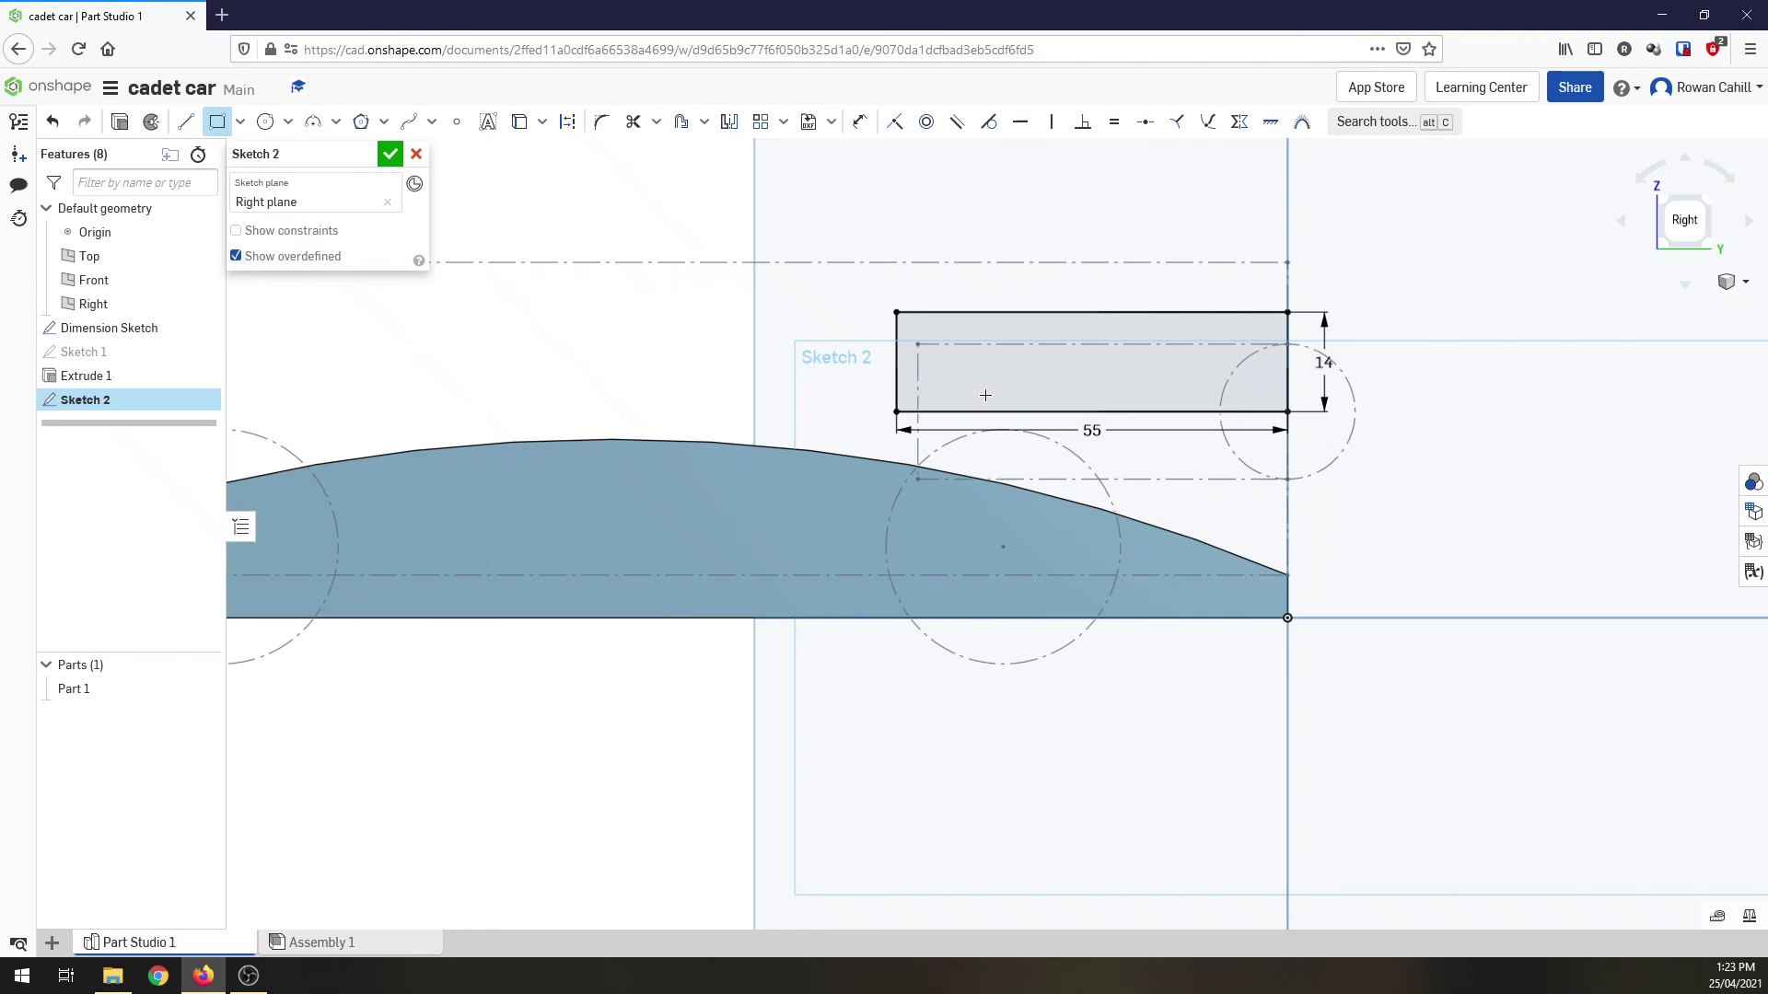
- Finish Sketch 2 and revolve its rectangle region about the rectangle's edge
click(390, 156)
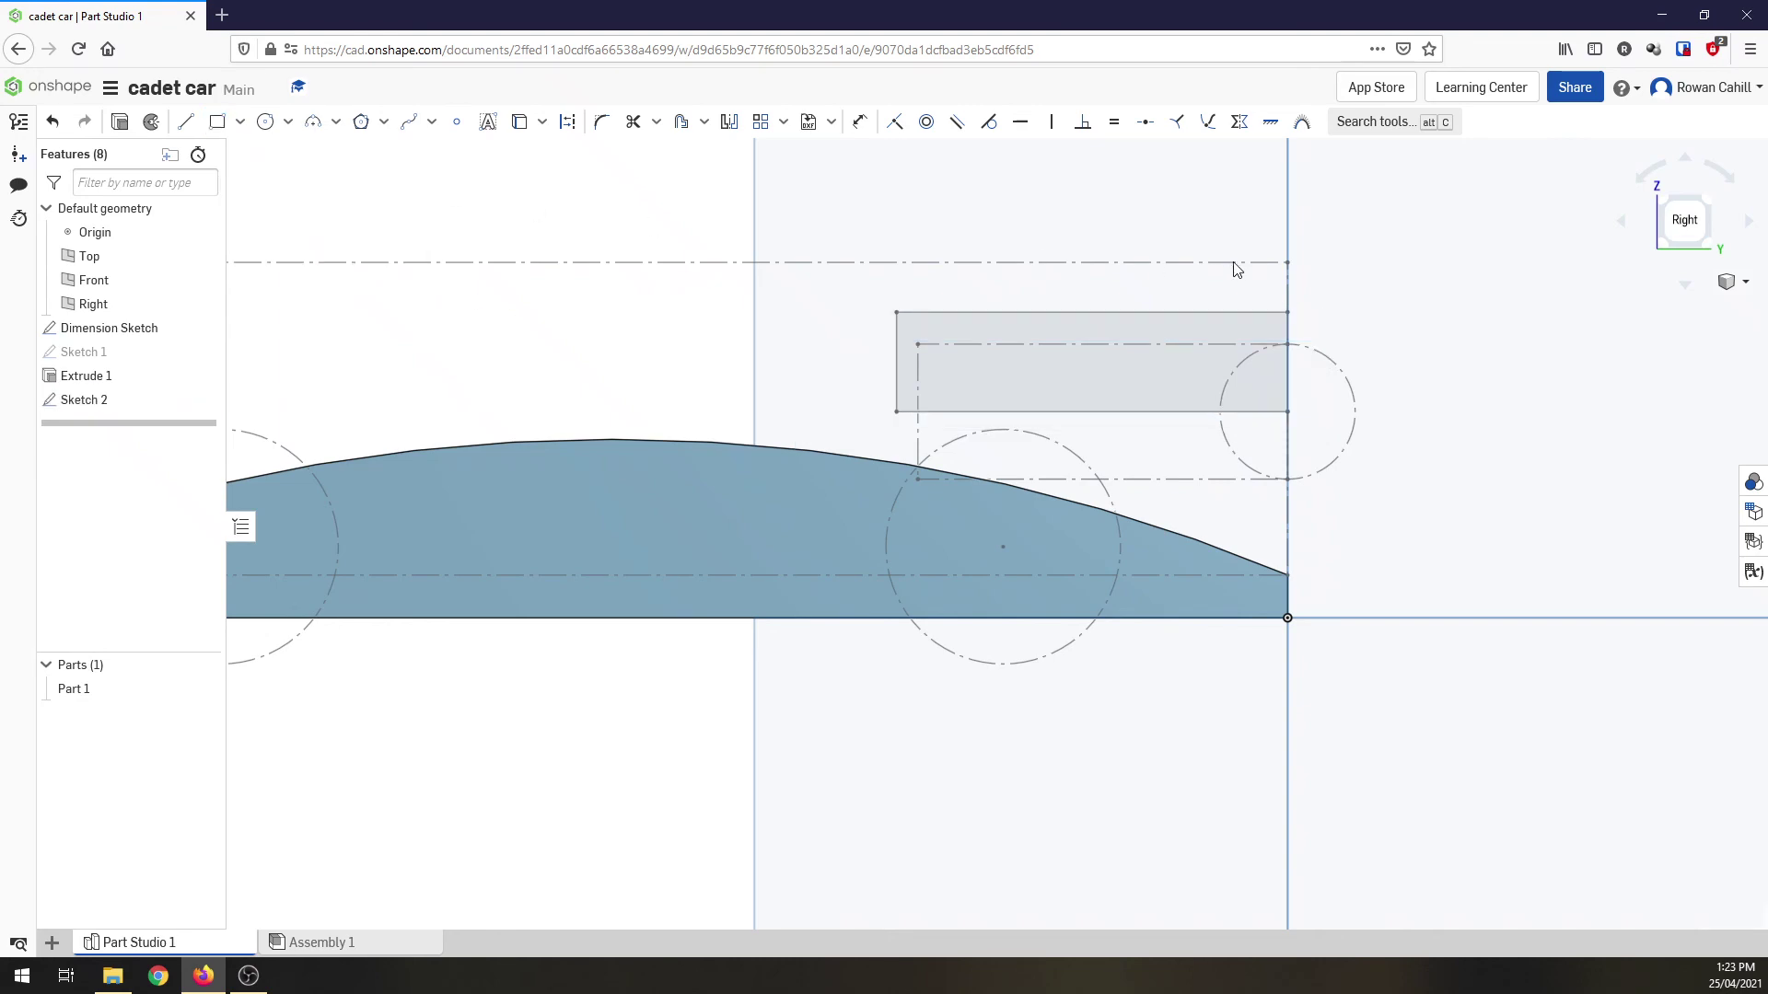
click(1665, 201)
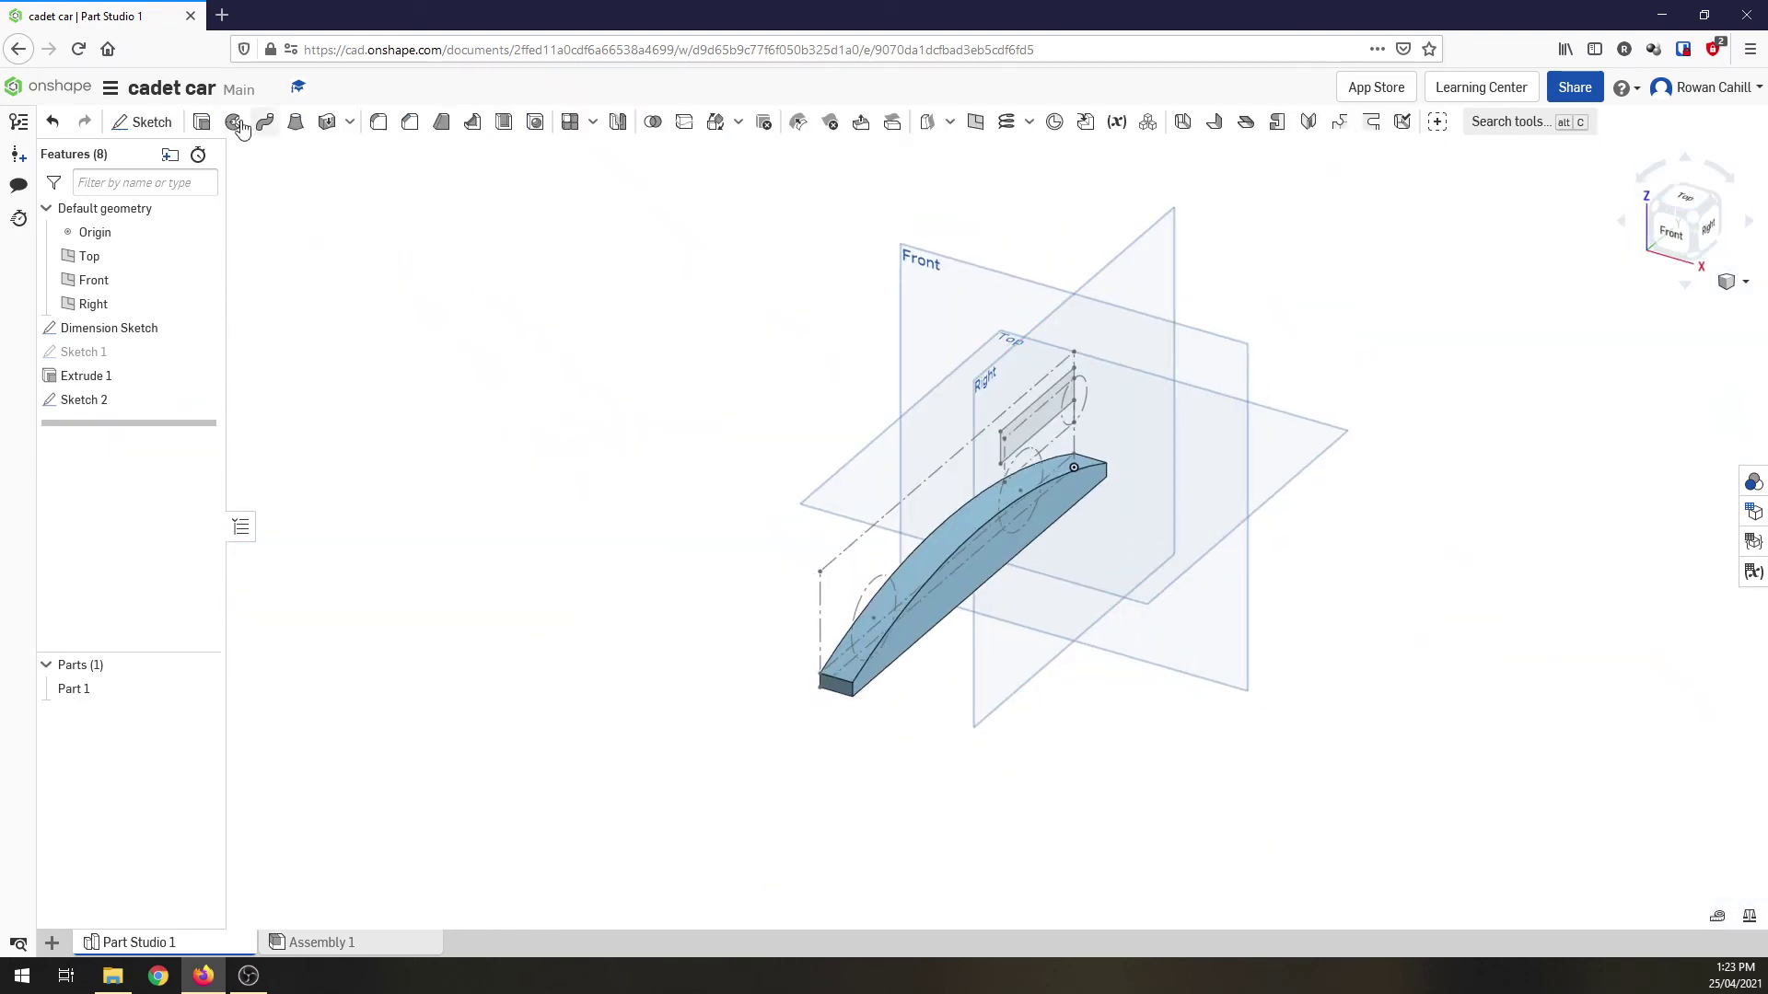
click(235, 123)
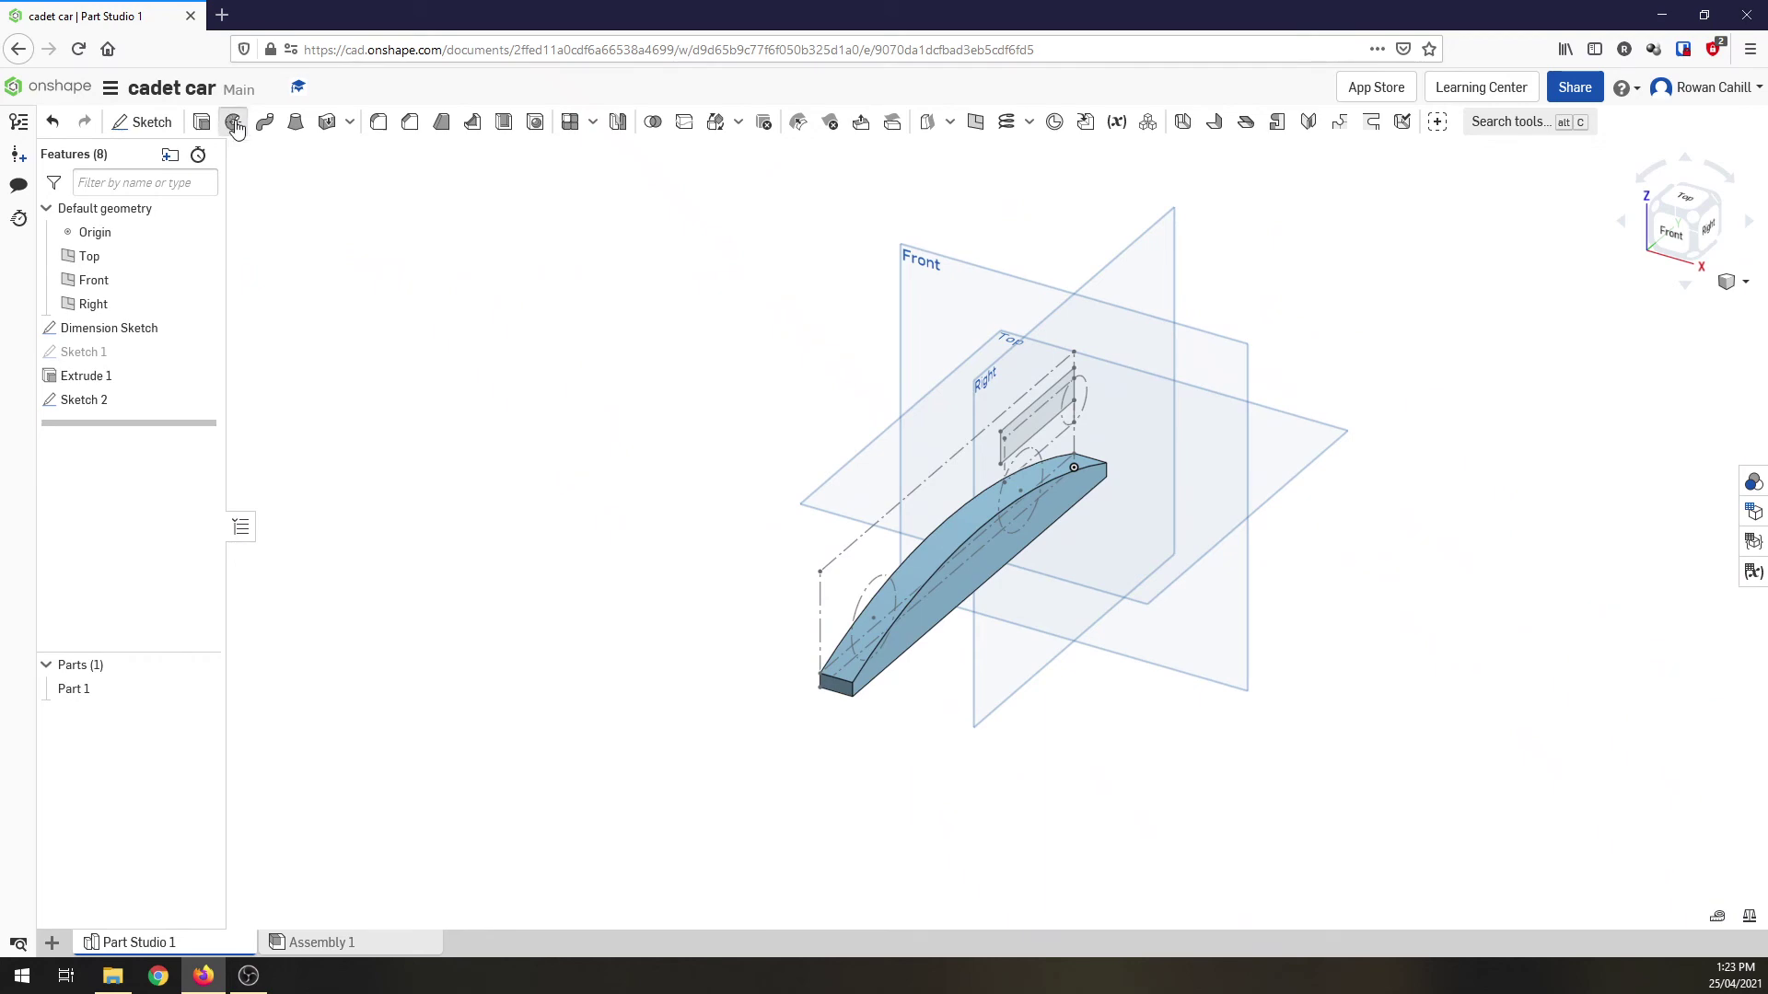
click(1028, 431)
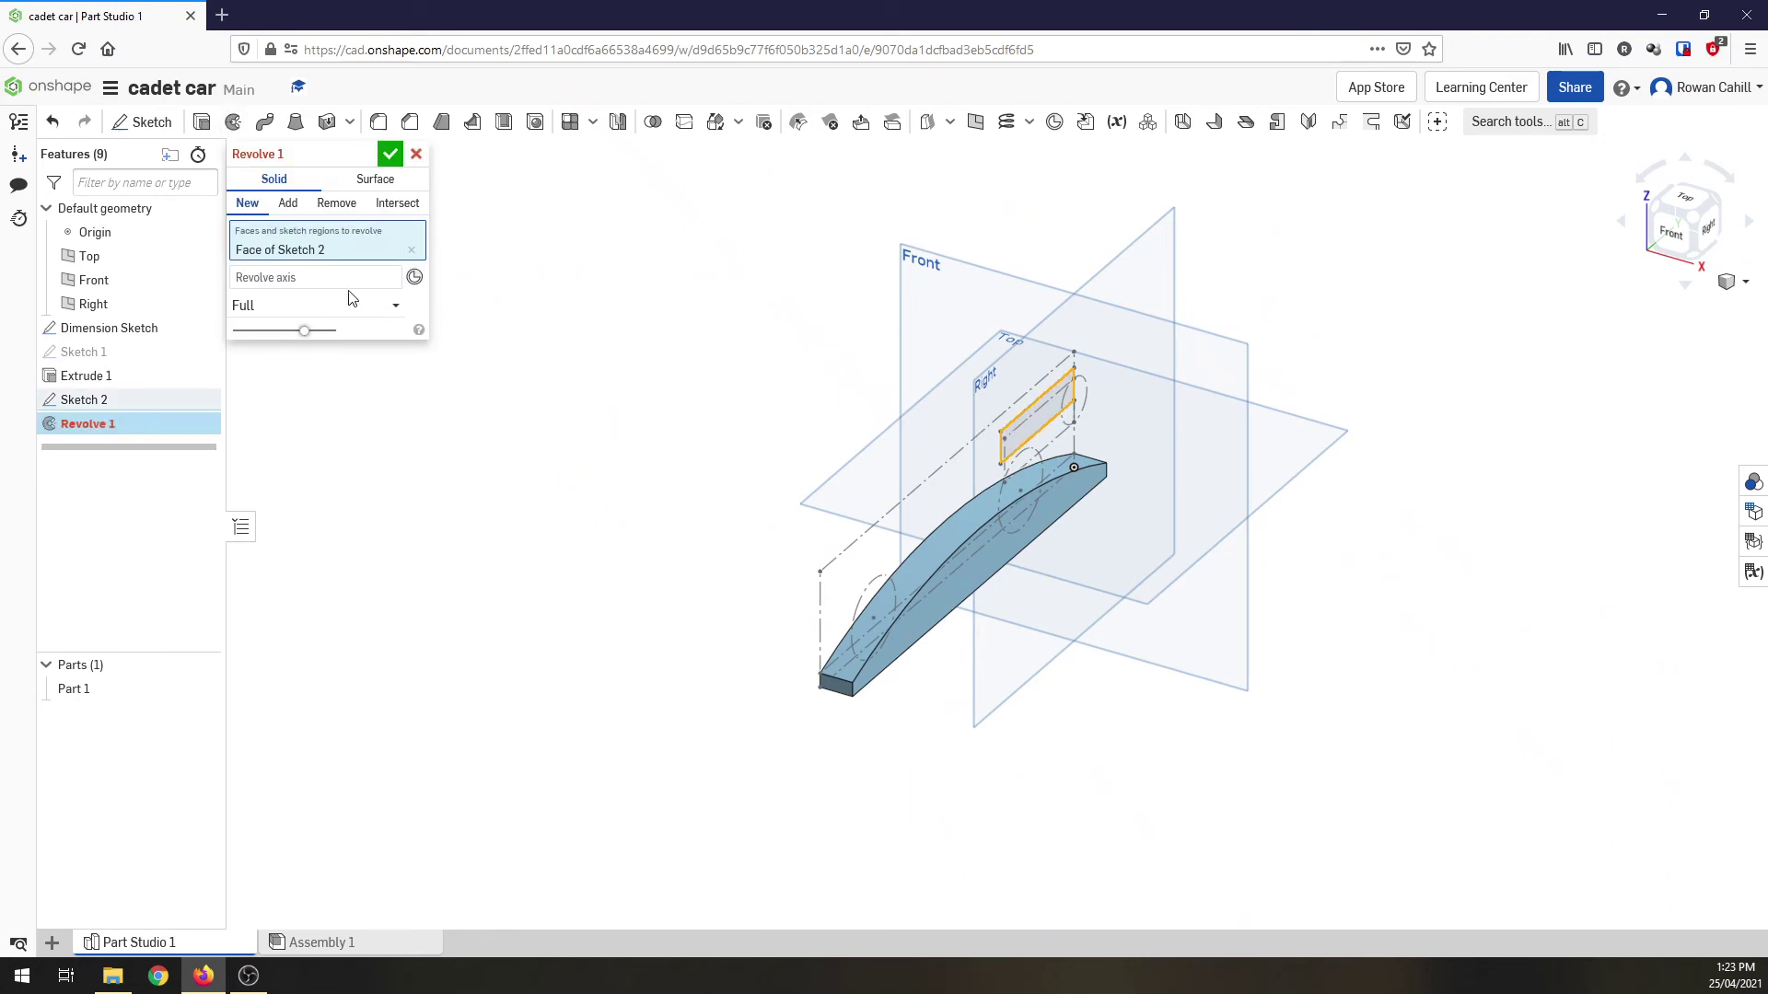
click(1042, 435)
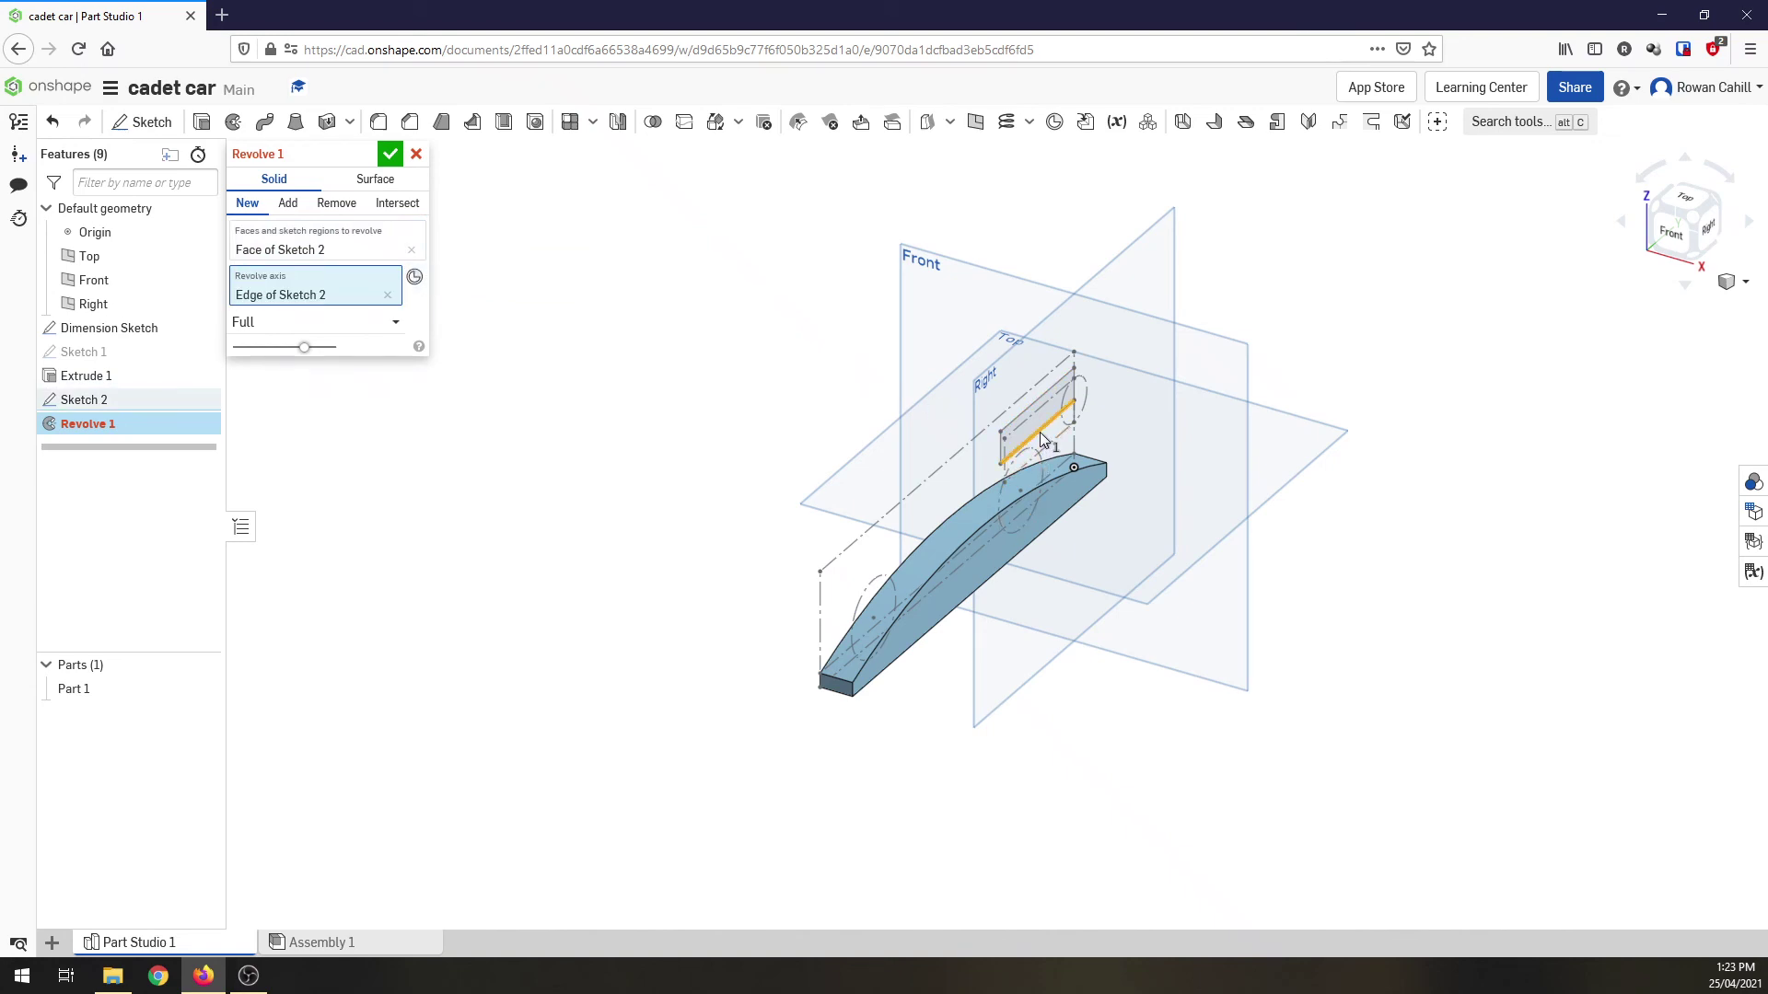
- Revolve one direction by 180° as Add, flipped to the opposite side, and accept
click(395, 322)
click(344, 382)
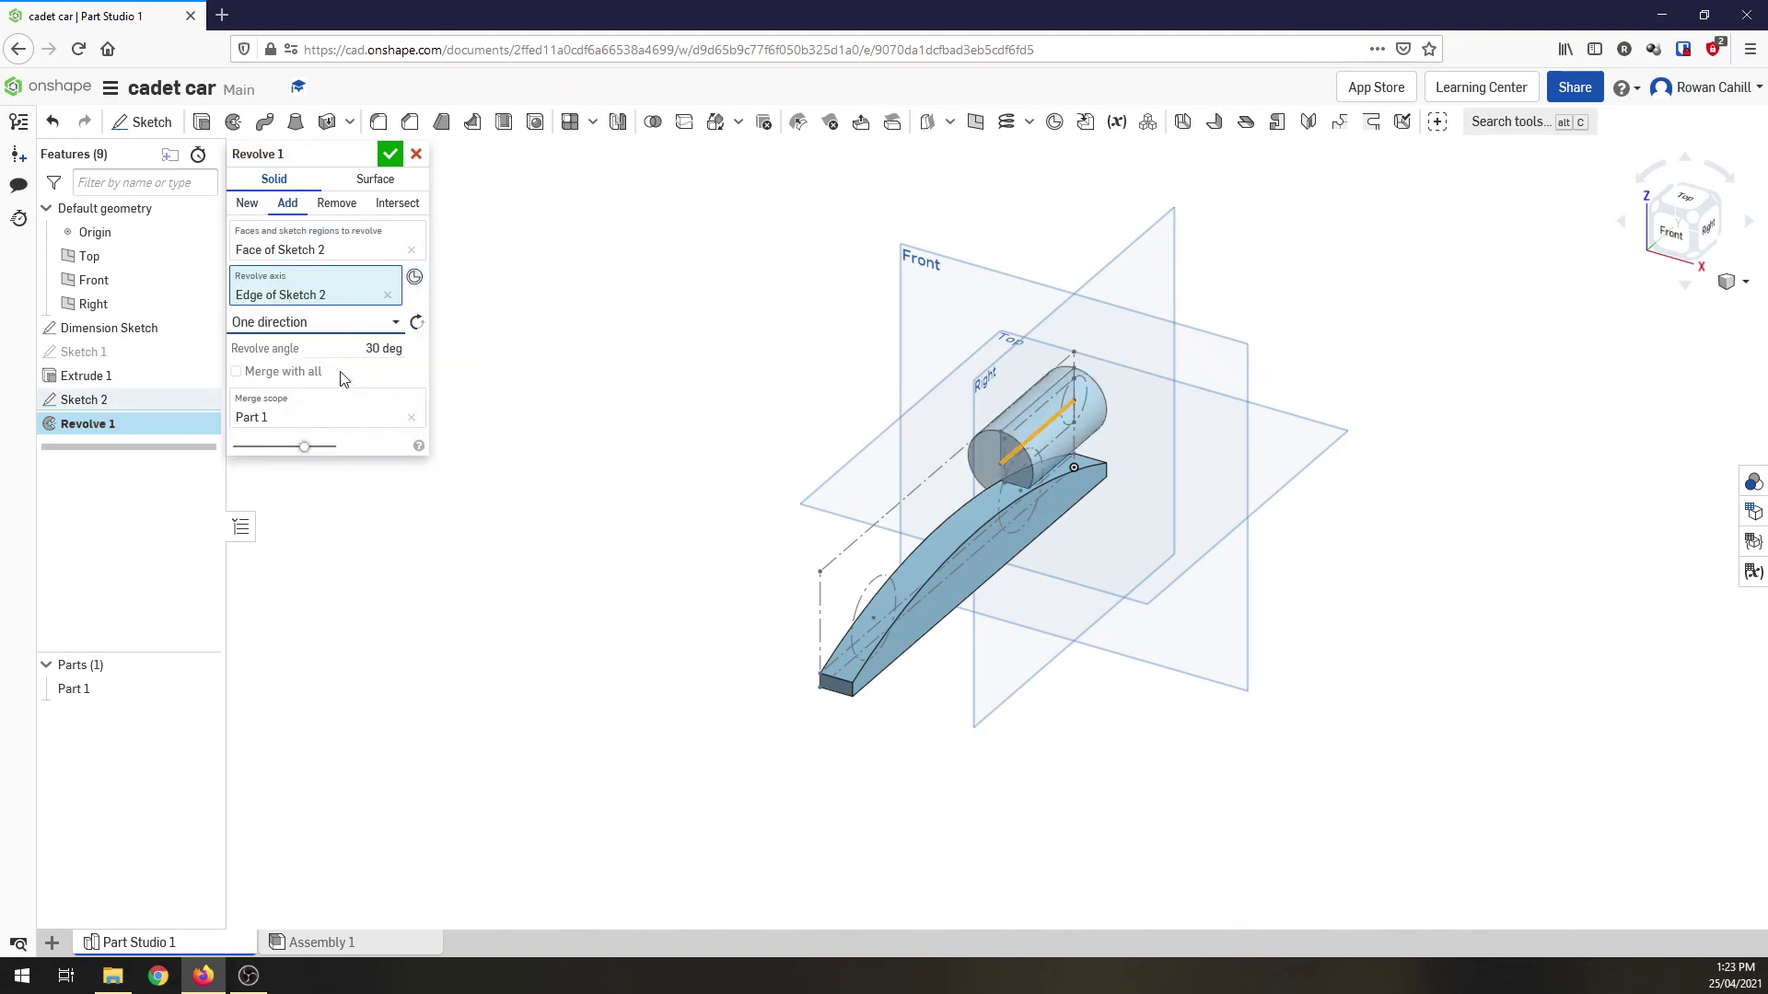
drag(352, 349, 401, 351)
text(180)
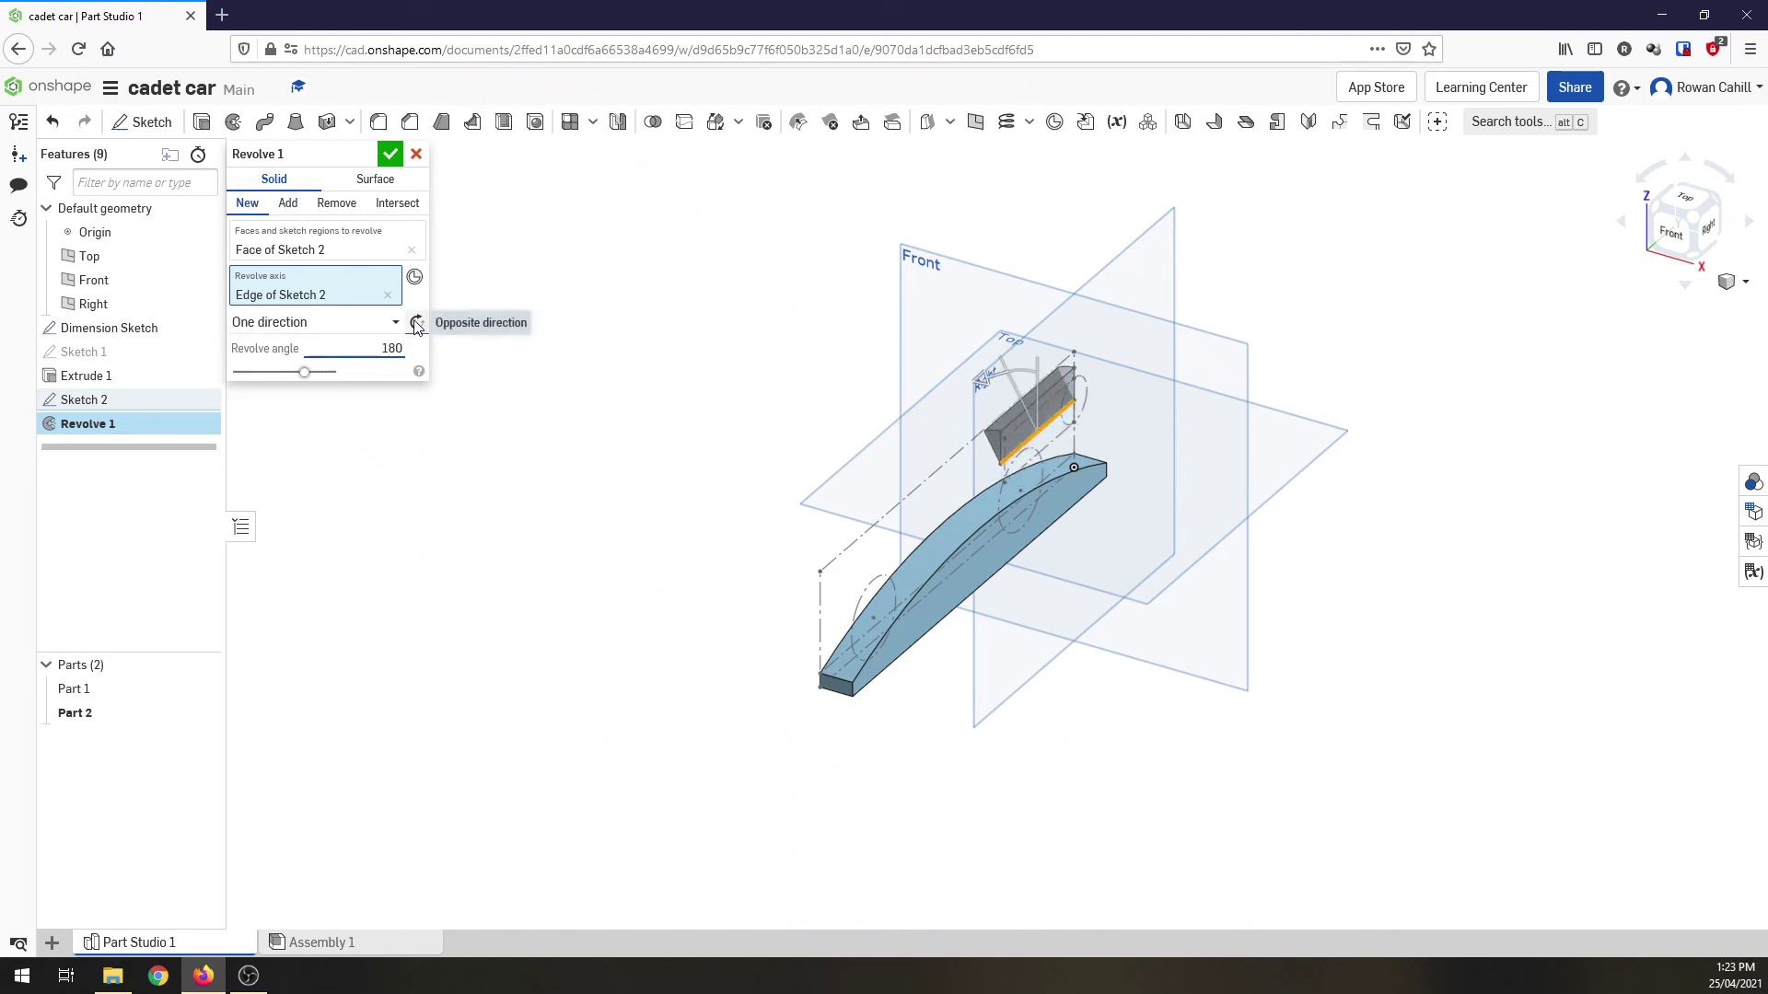
click(417, 324)
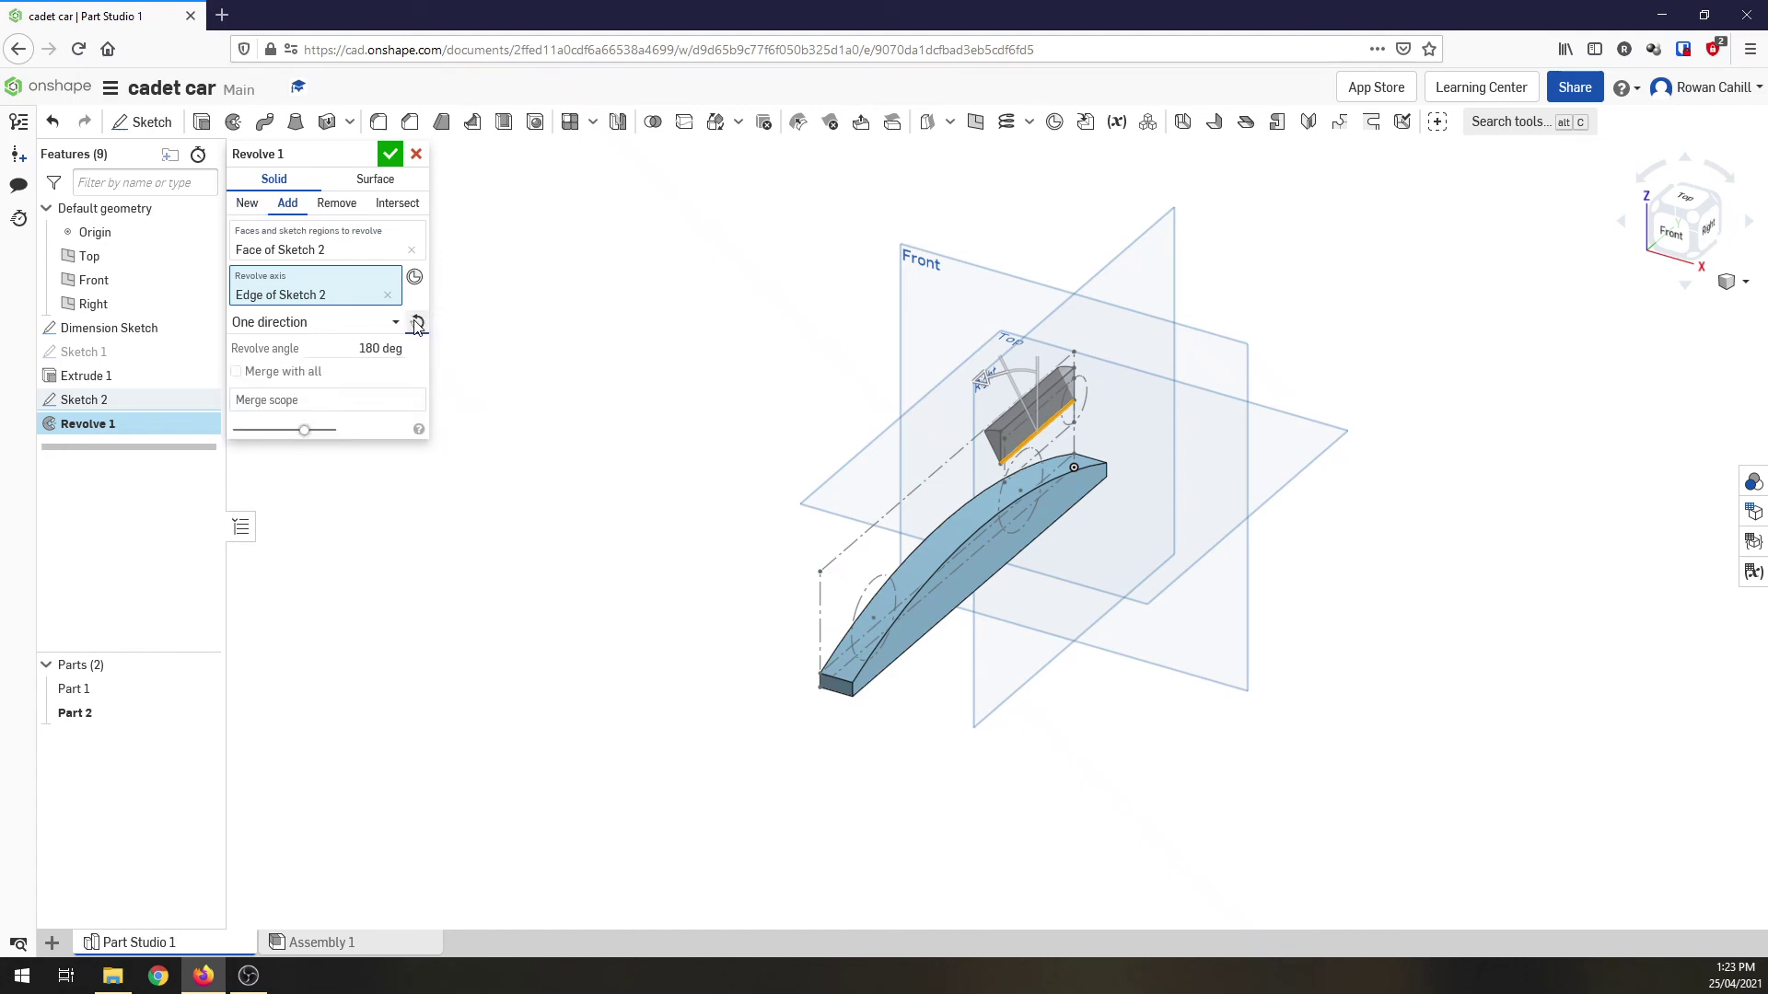
click(416, 324)
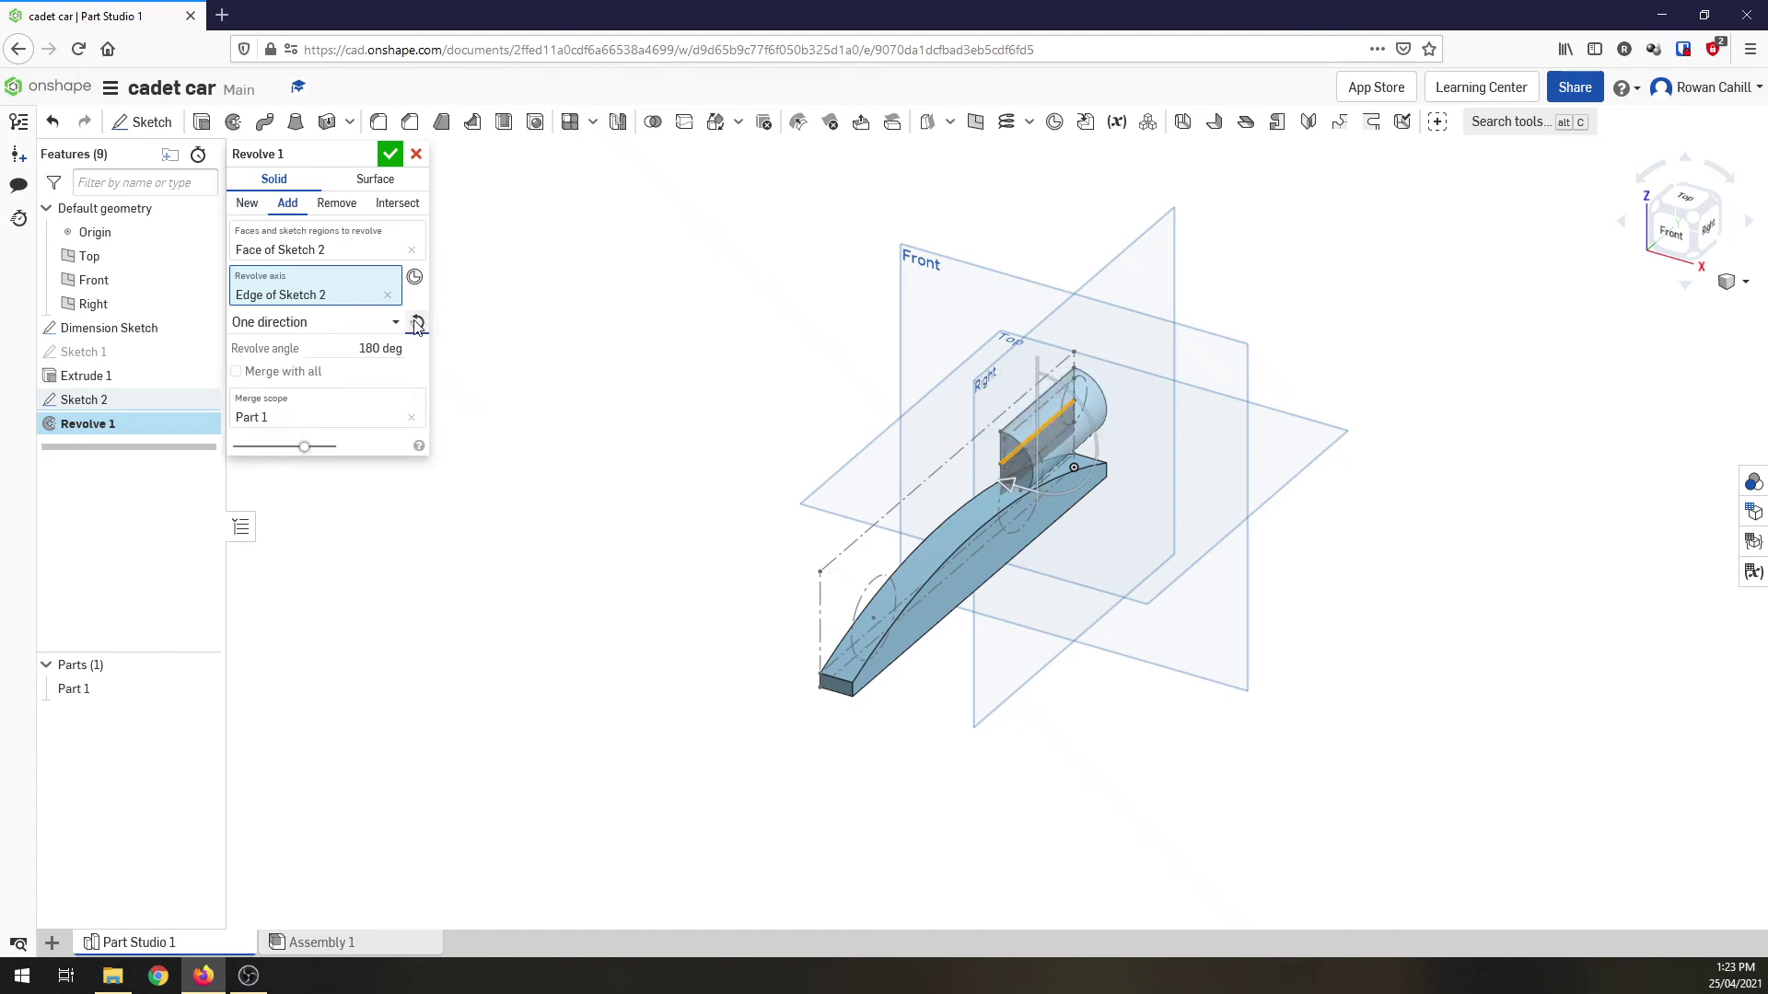
click(389, 154)
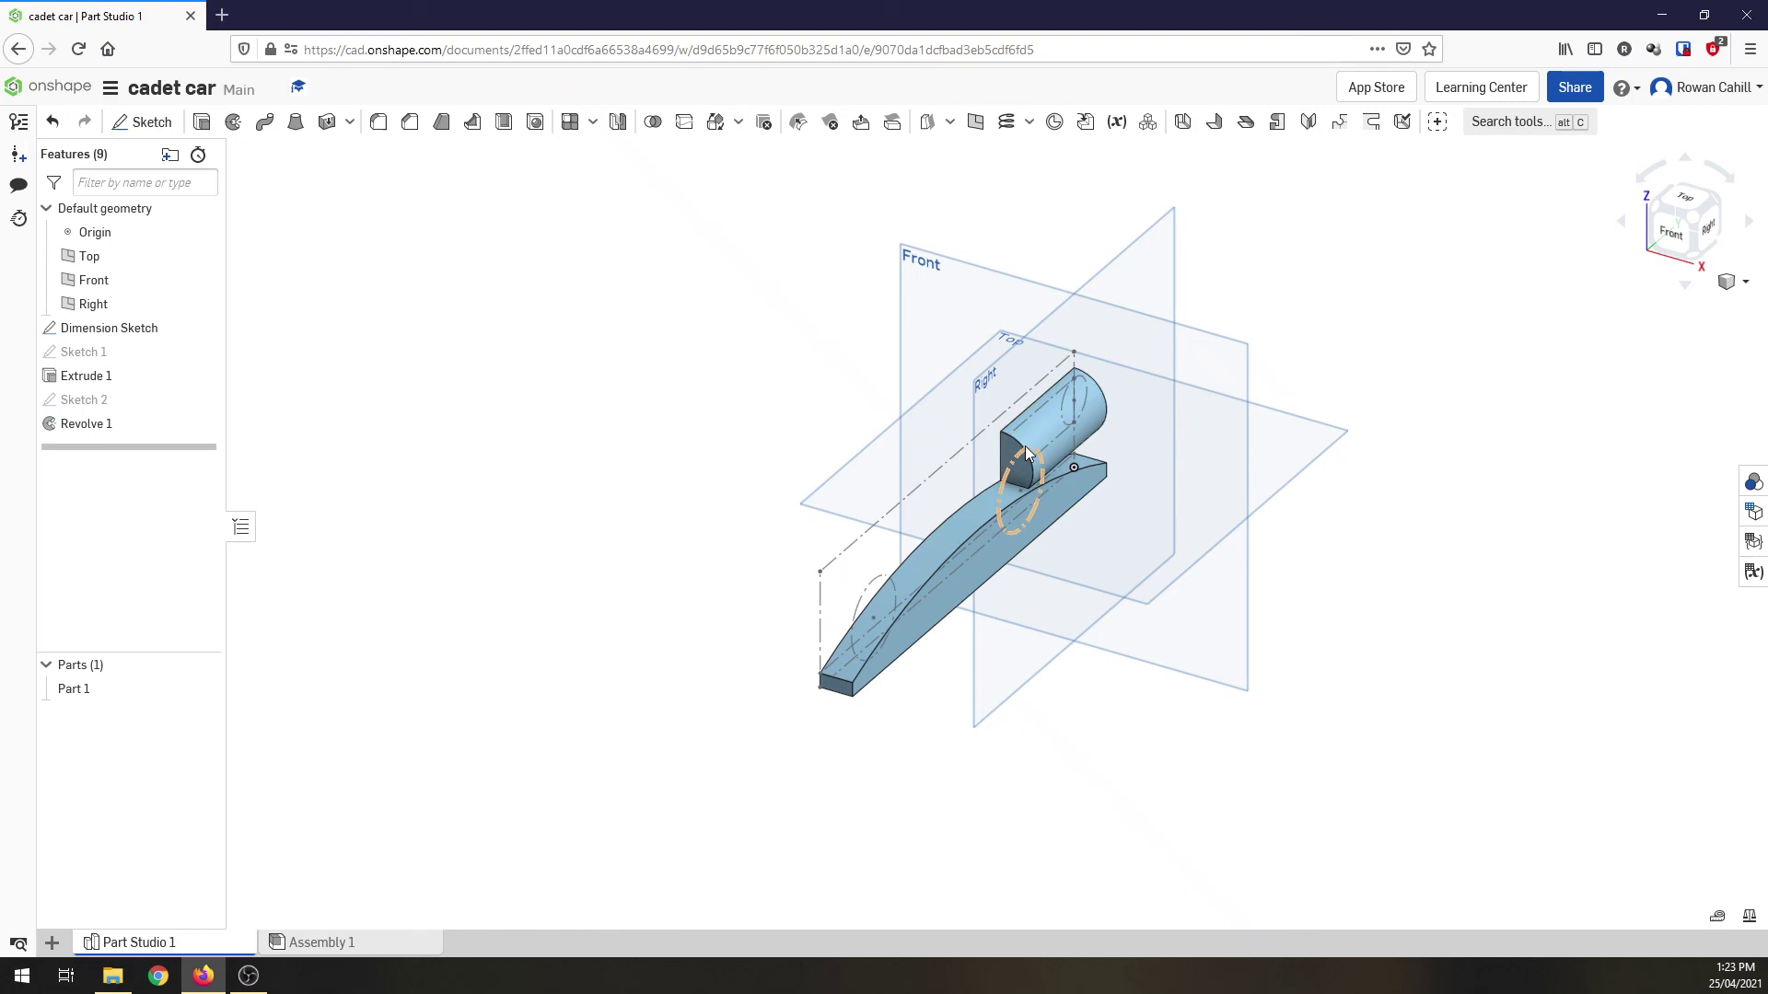
- Rename Extrude 1 to 'Car Body'
click(89, 385)
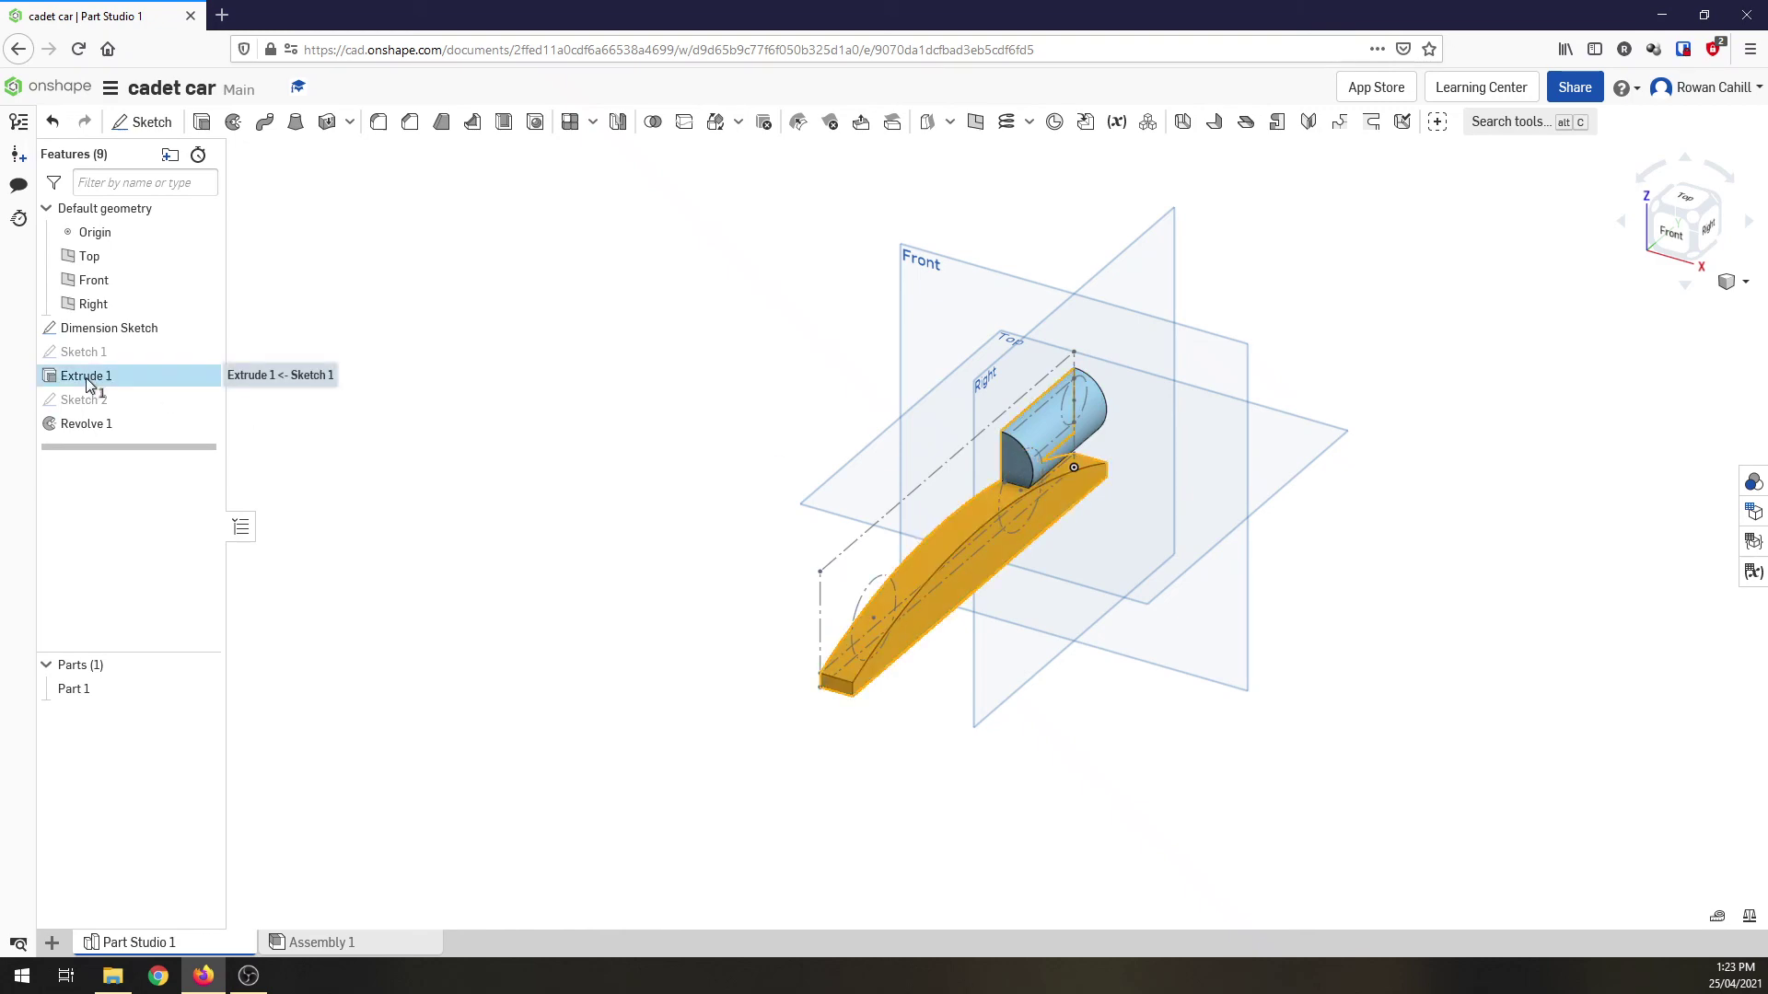
right_click(89, 385)
click(100, 392)
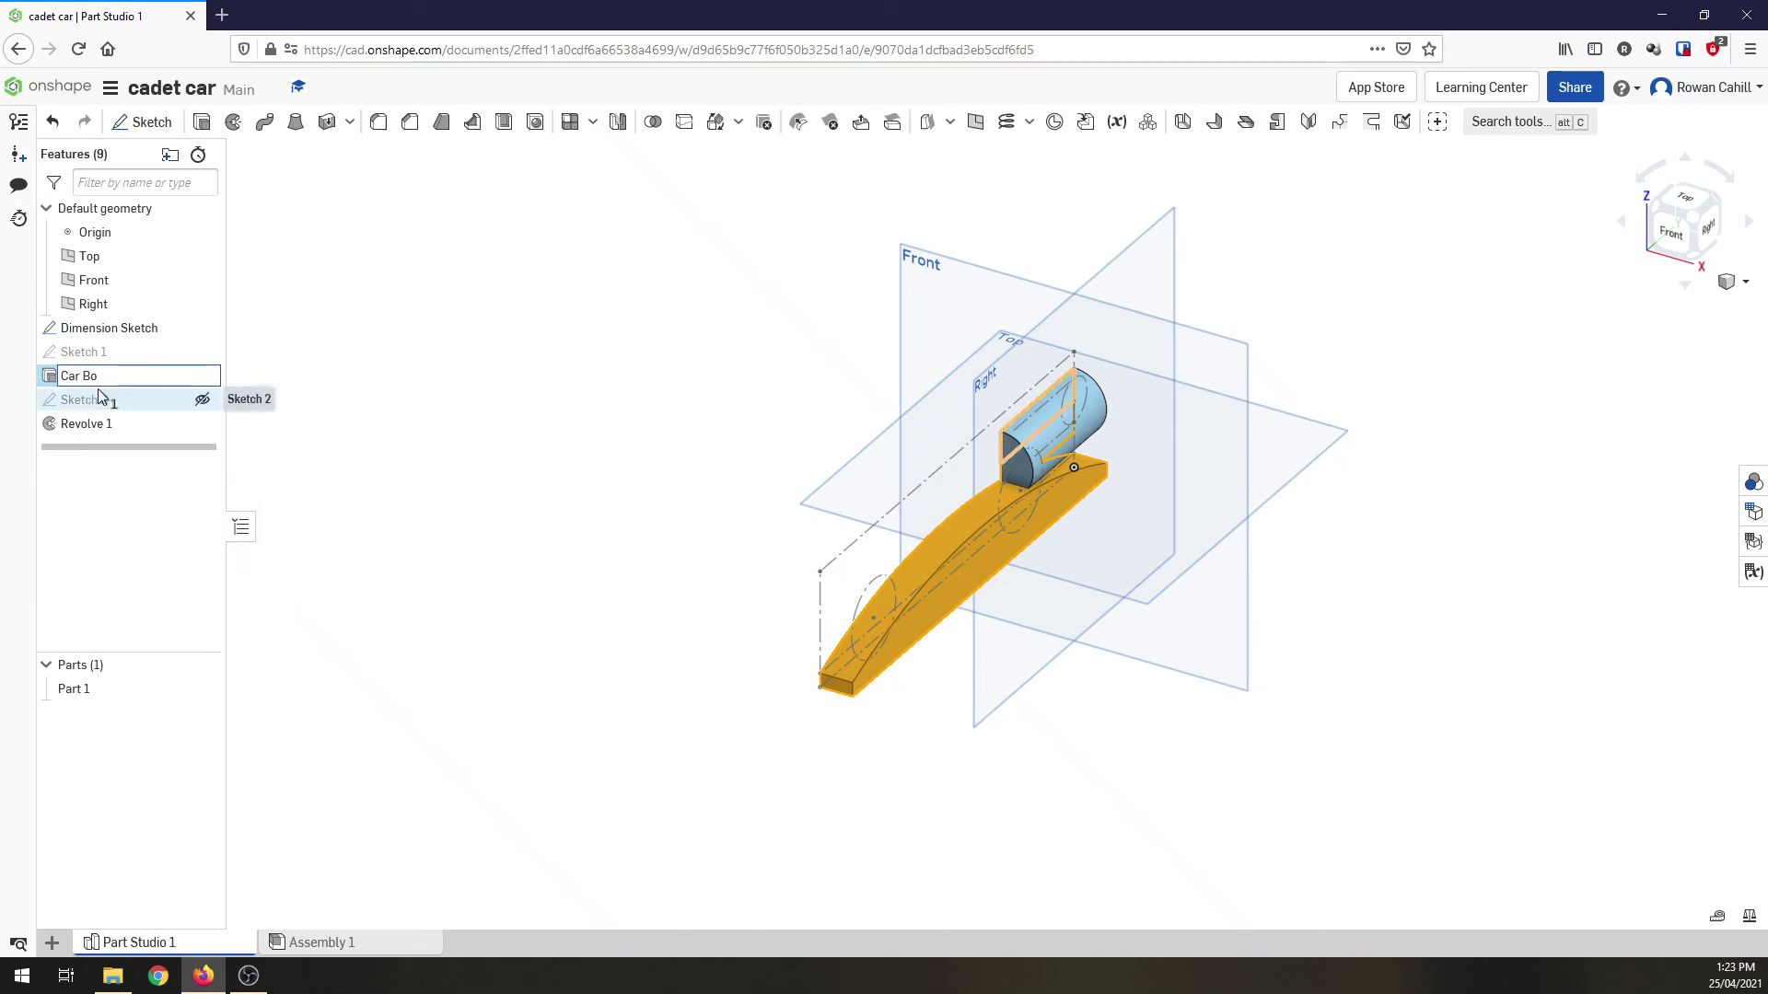
key(Return)
- Rename Revolve 1 to 'Canister Housing'
ctrl+click(106, 426)
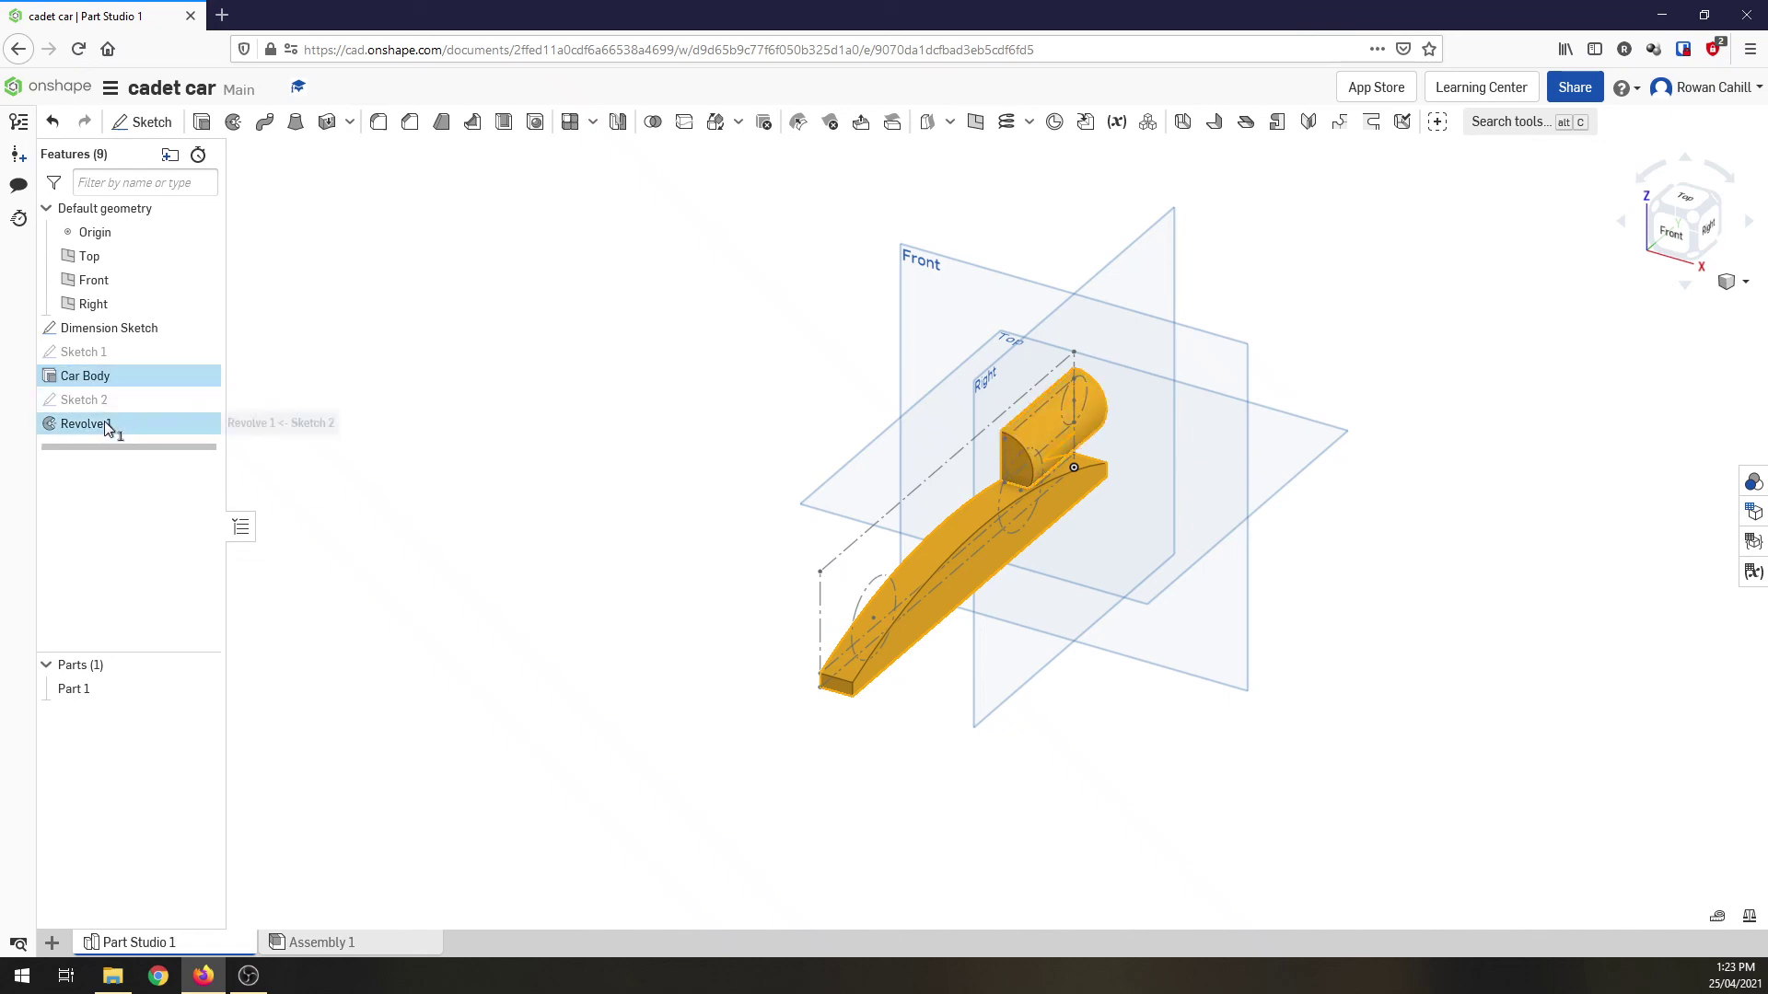
right_click(106, 427)
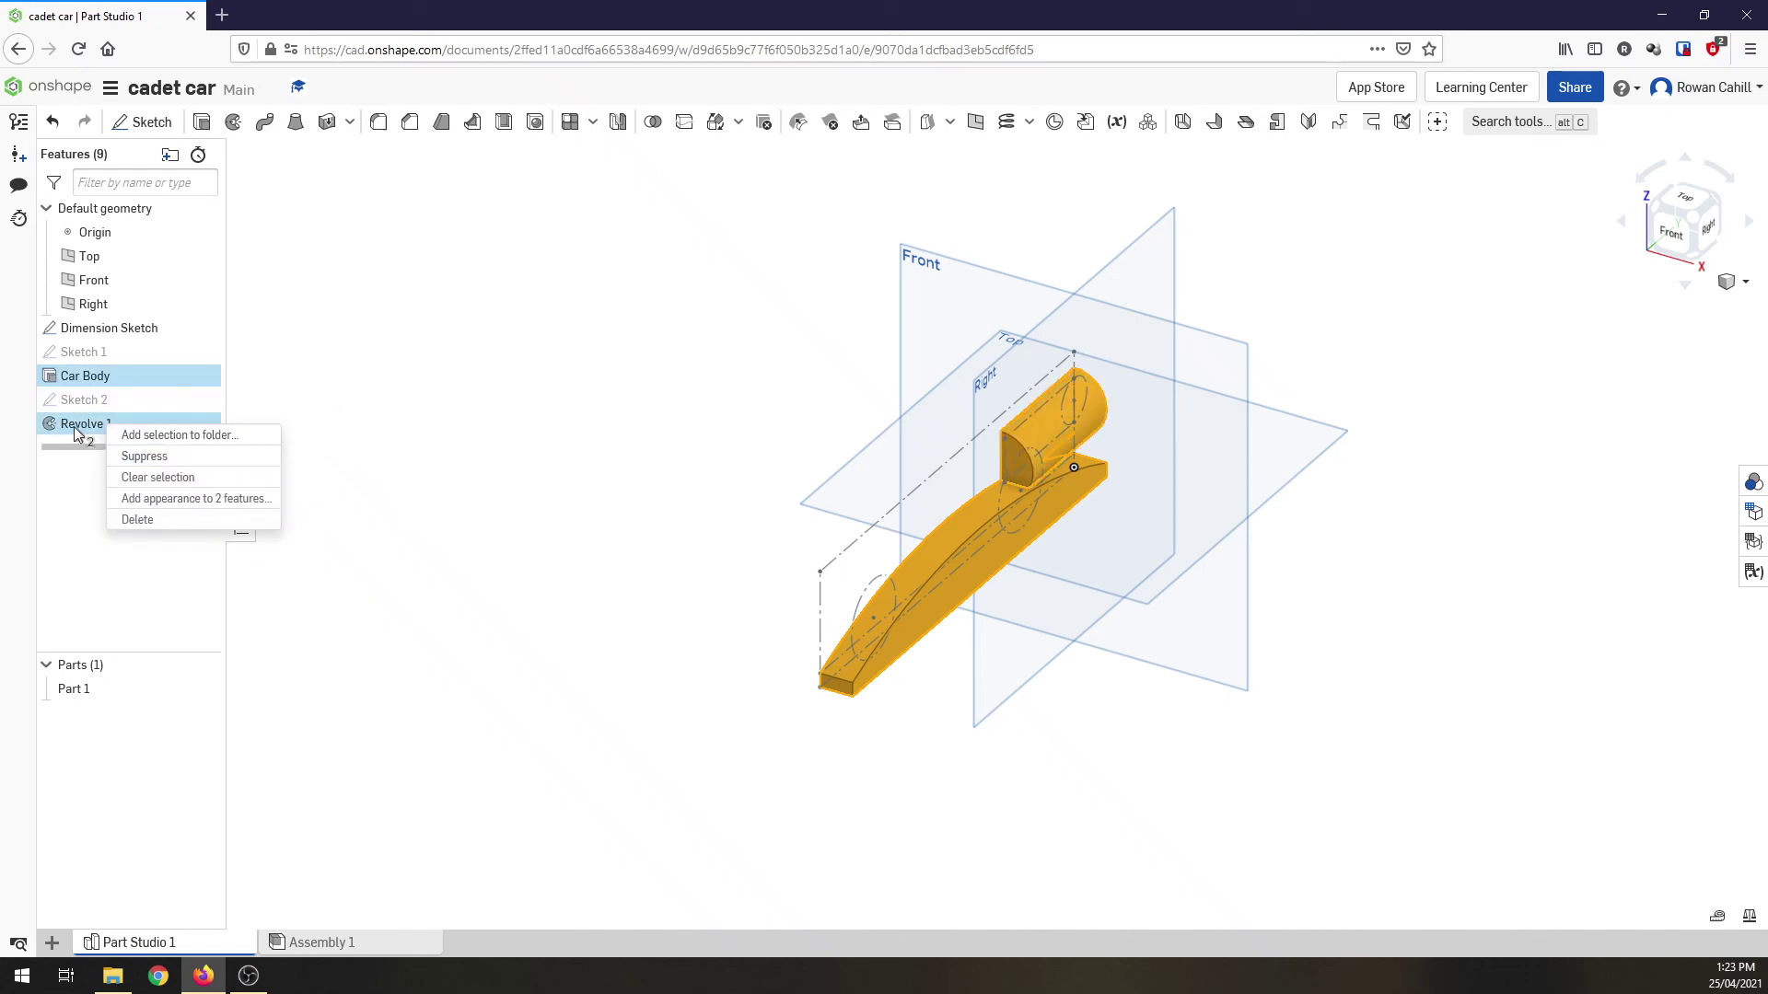
click(77, 430)
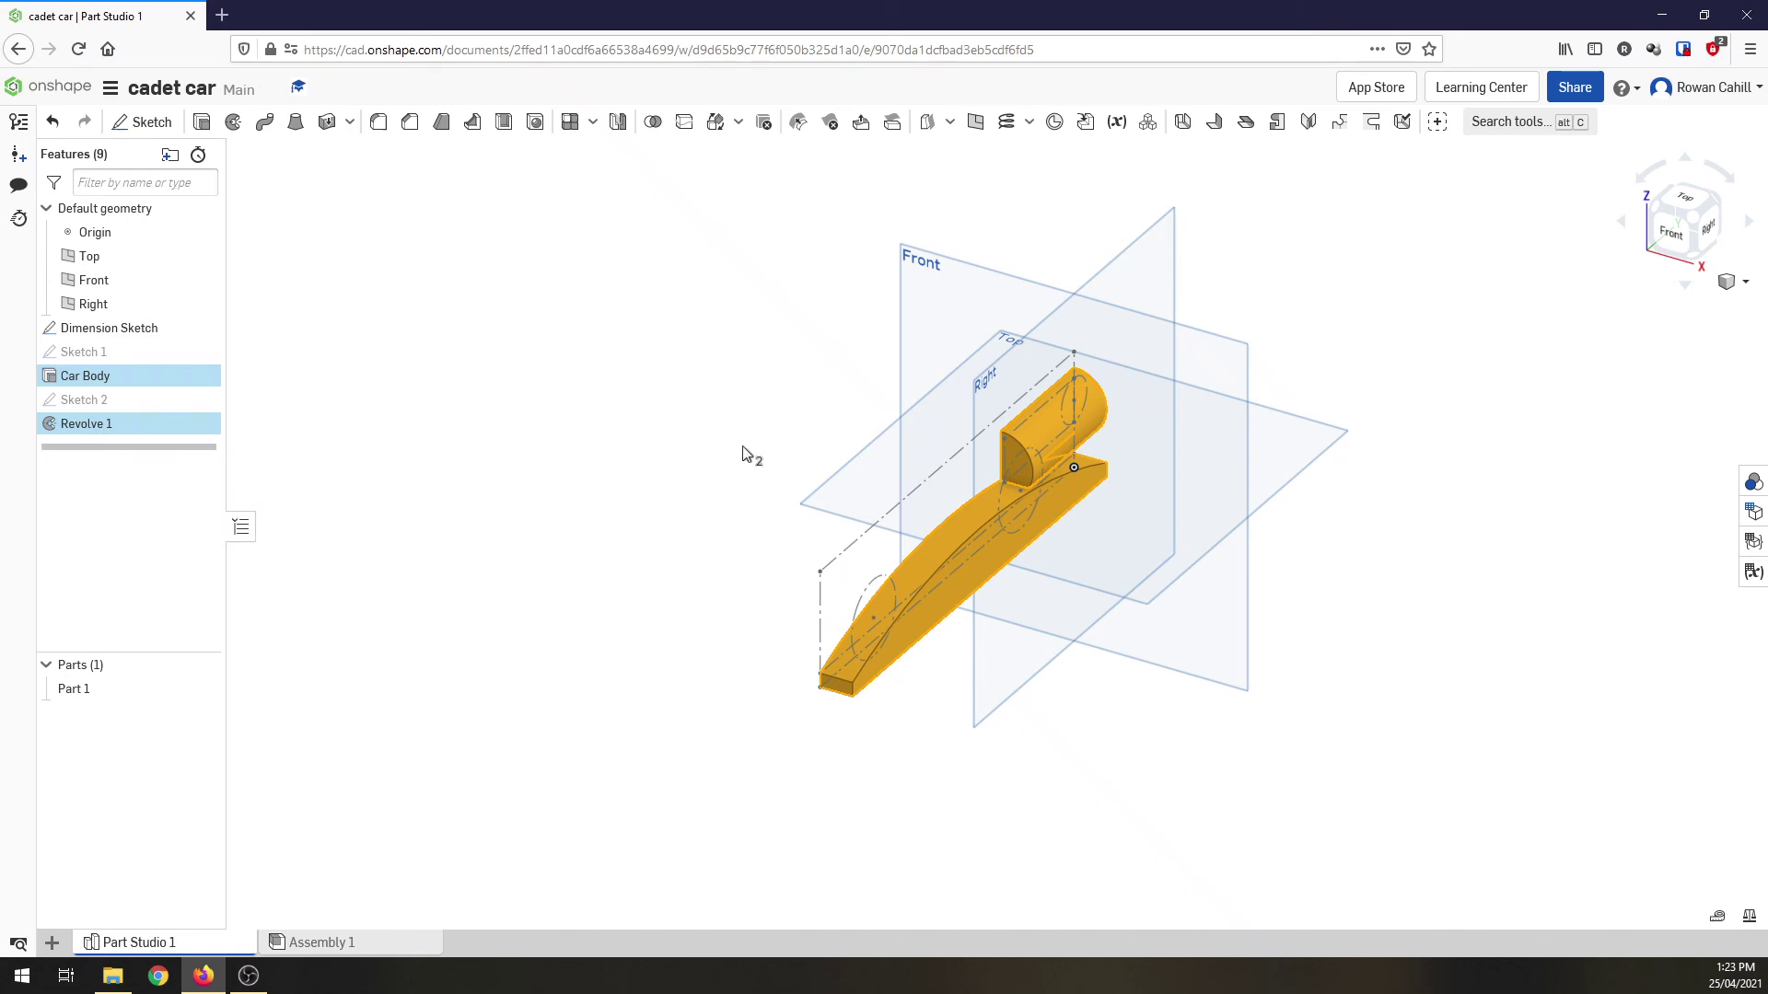
click(680, 433)
click(101, 426)
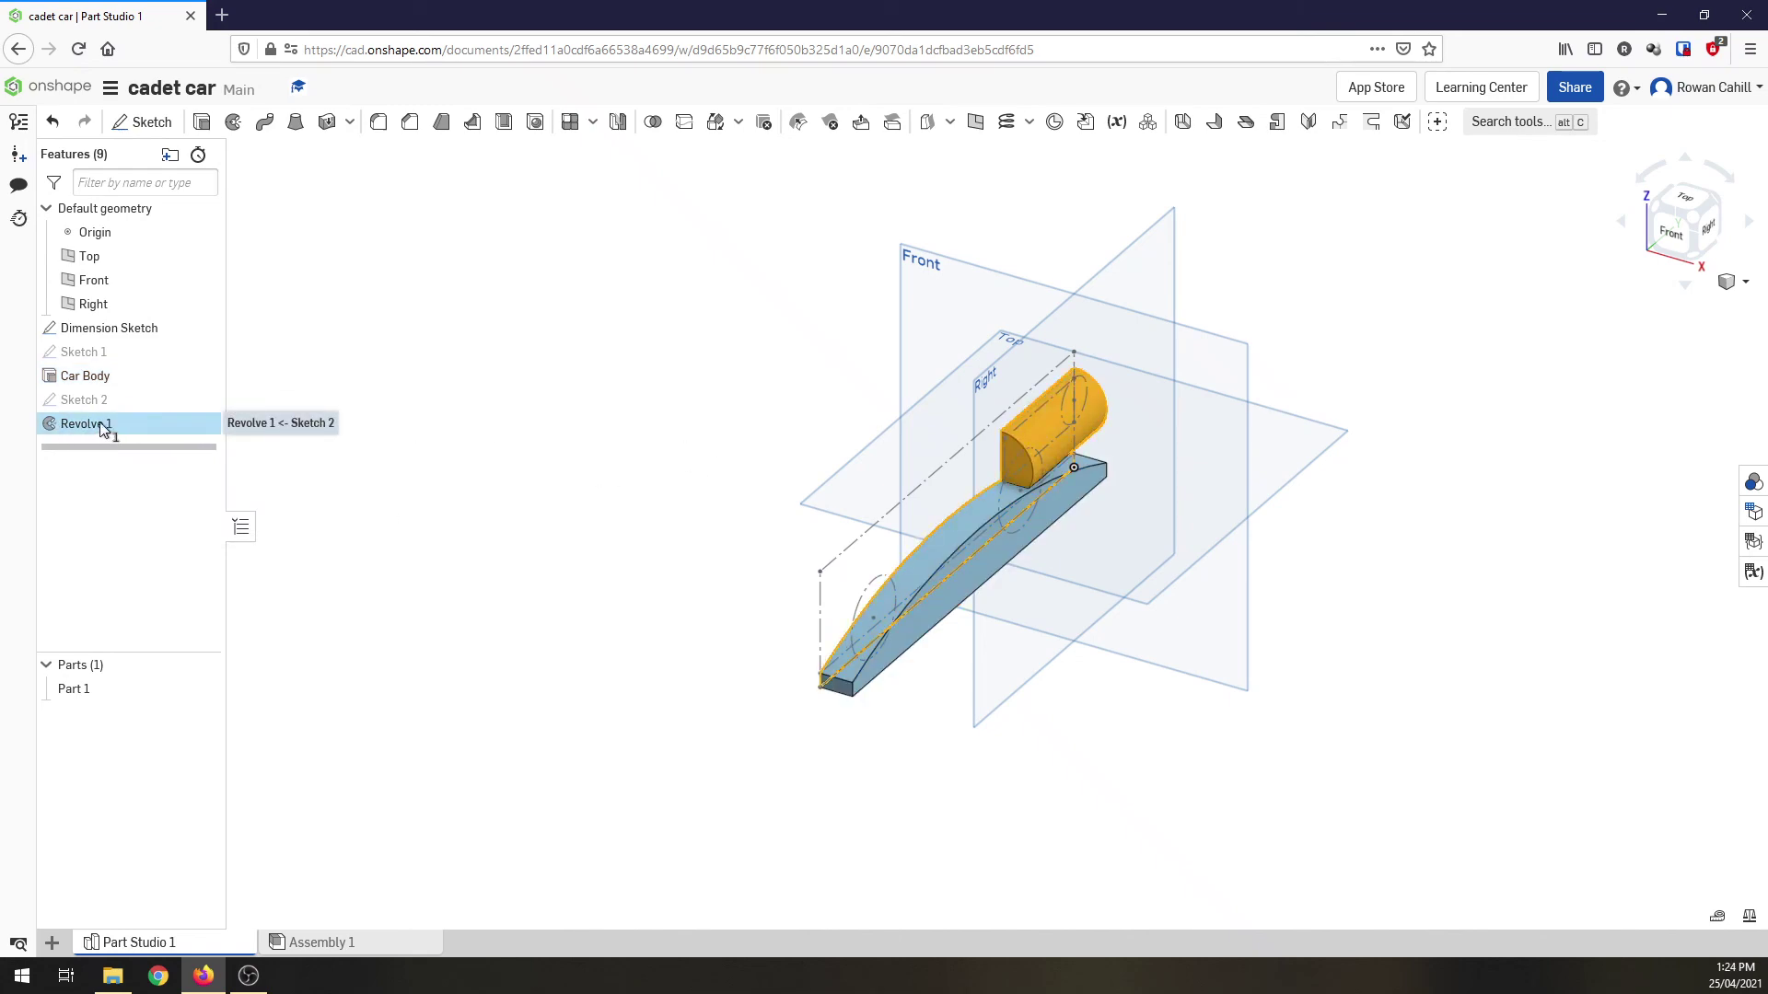
right_click(101, 429)
click(119, 434)
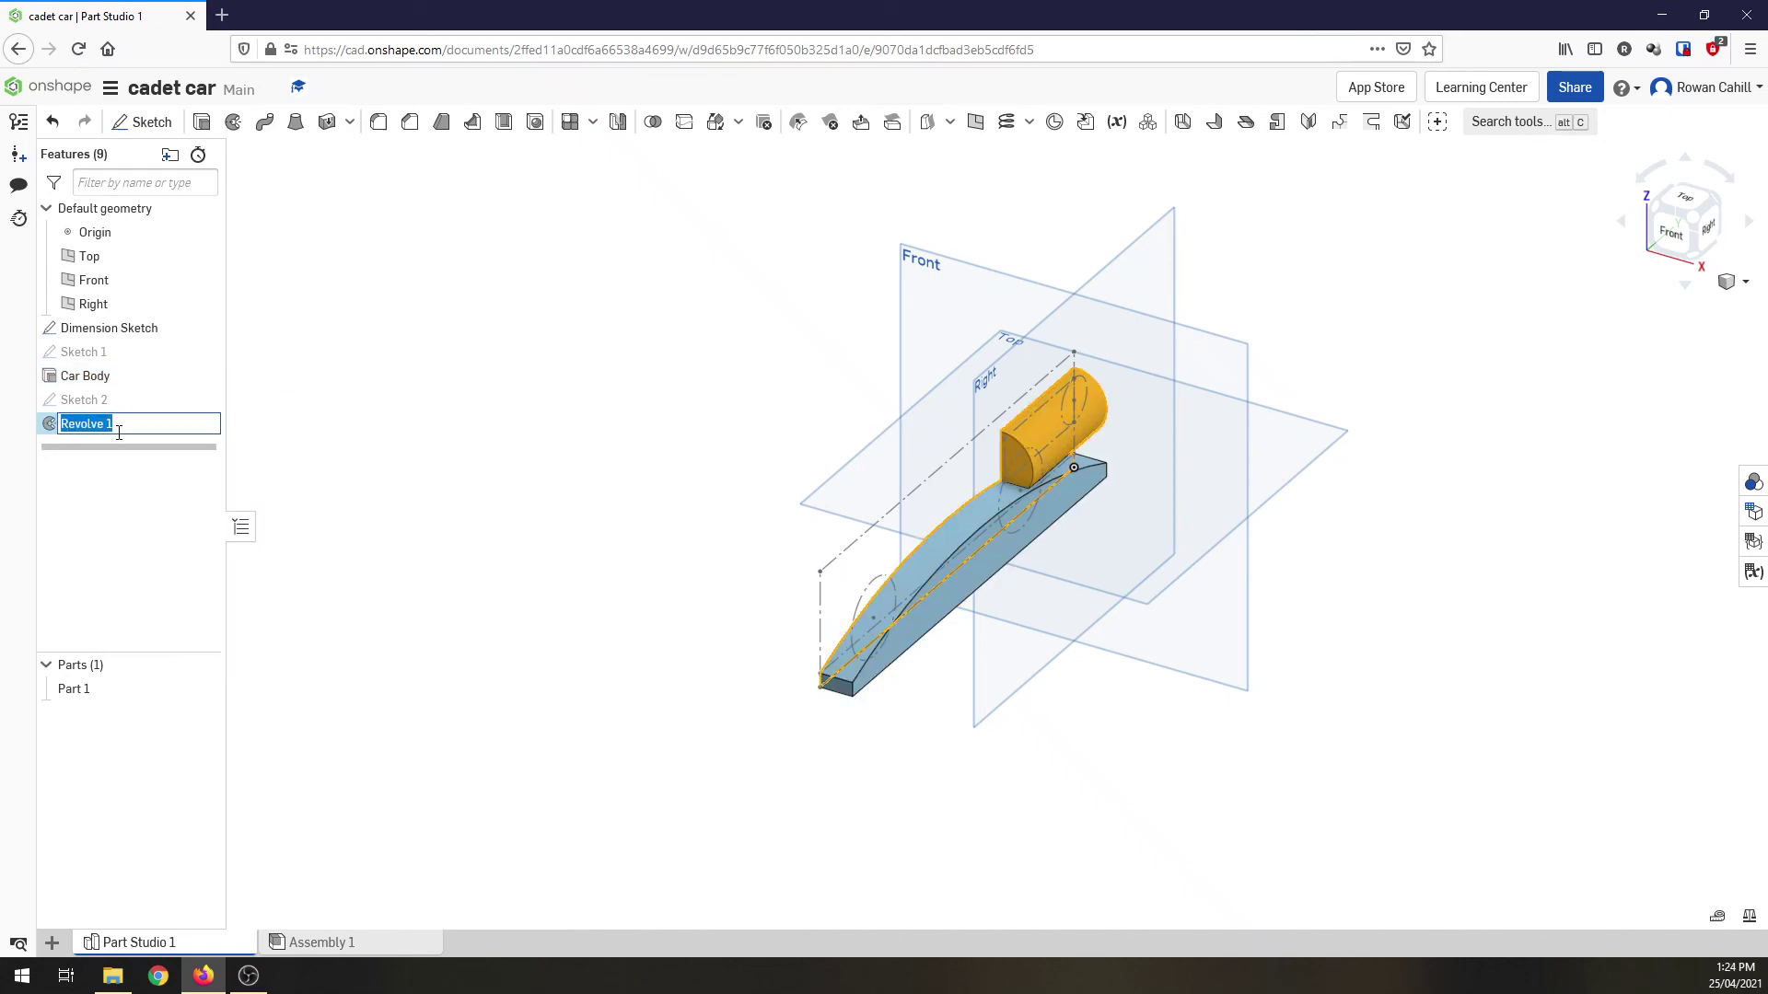
text(Cn)
key(BackSpace)
text(anio)
text(s)
text(ter)
text( Ho)
text(using)
key(Return)
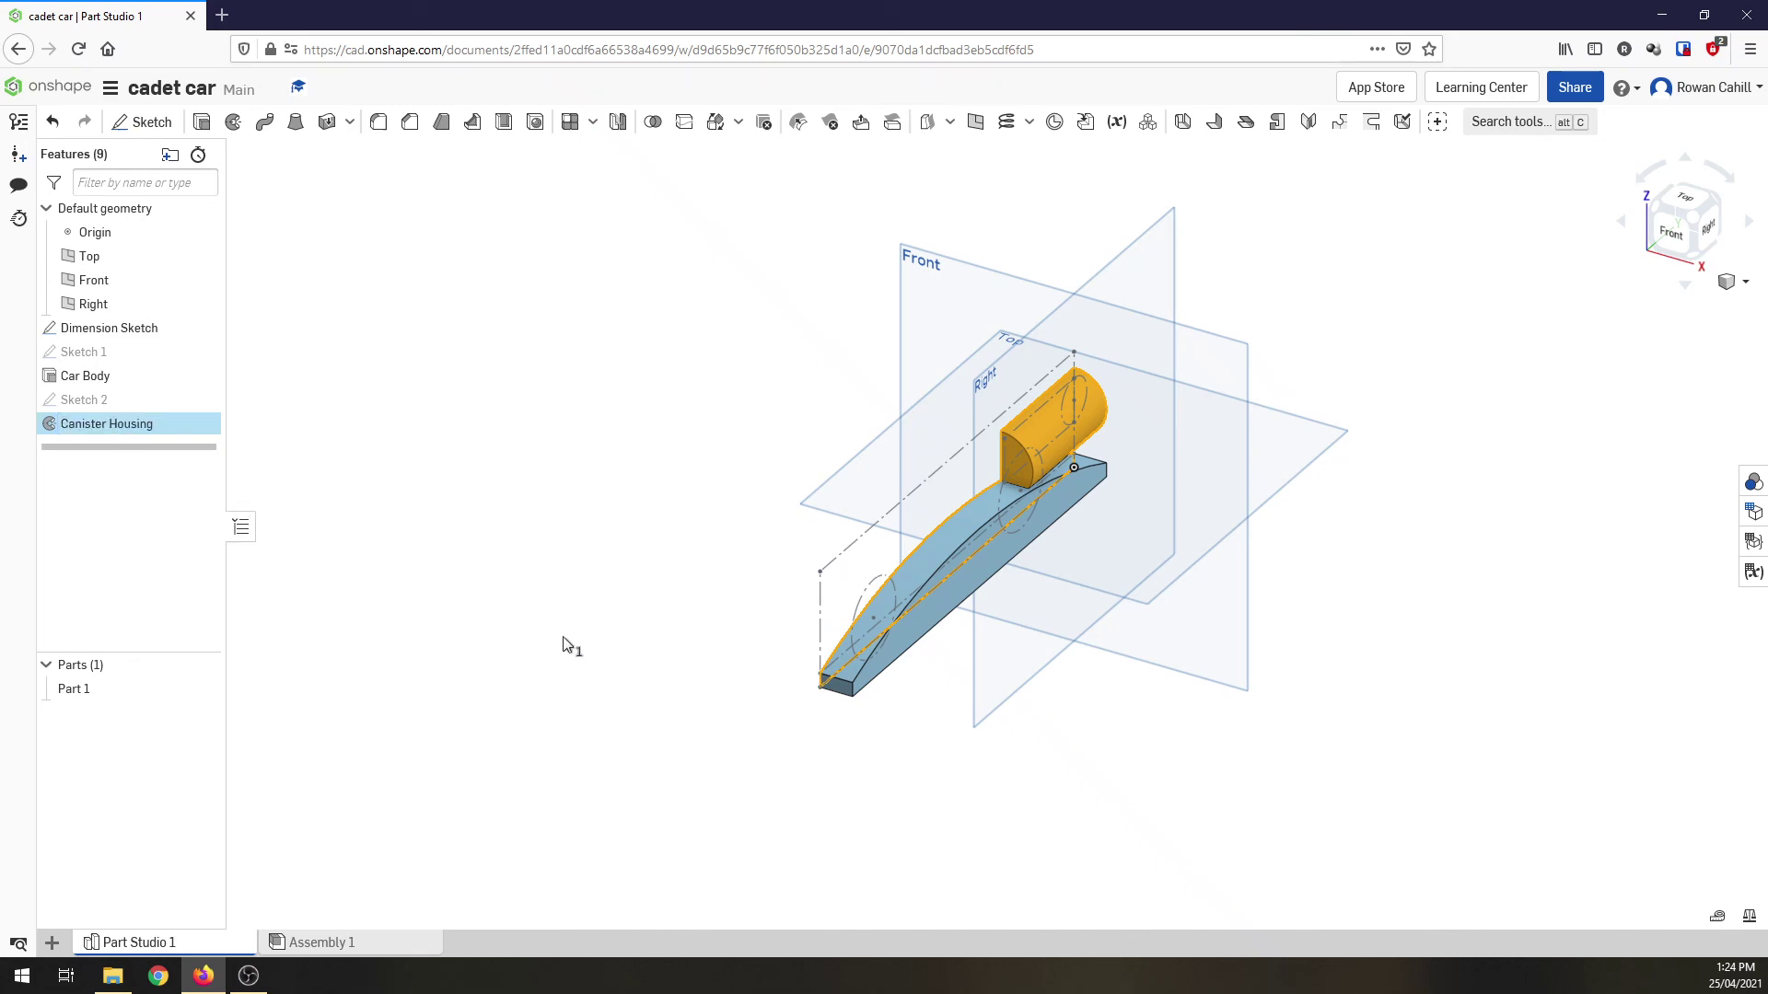